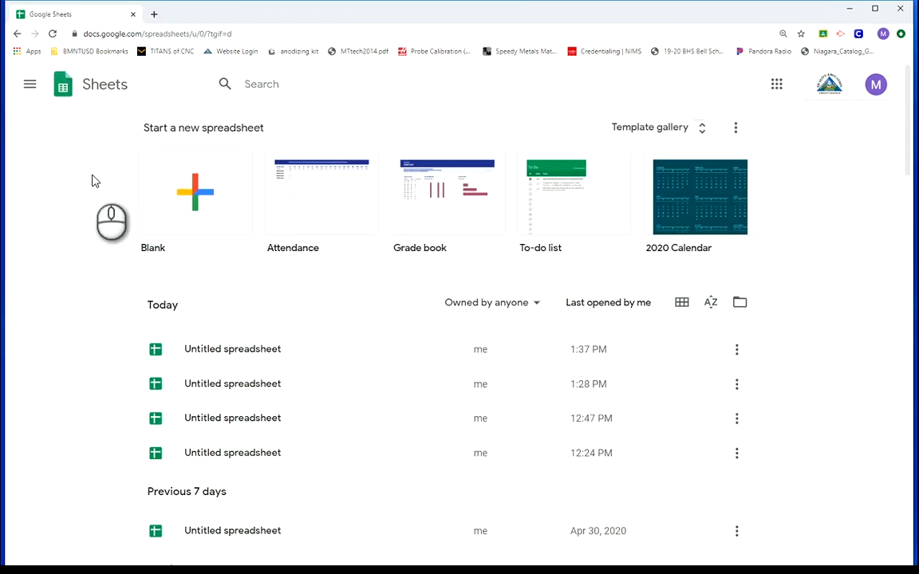
# Create a blank spreadsheet and add two more sheets to it
pyautogui.click(209, 214)
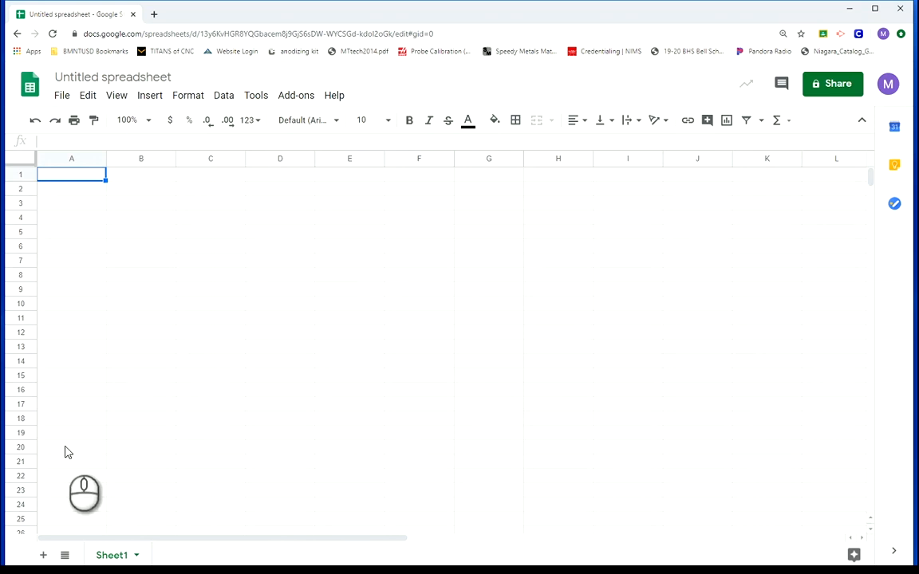
pyautogui.click(44, 556)
pyautogui.click(44, 557)
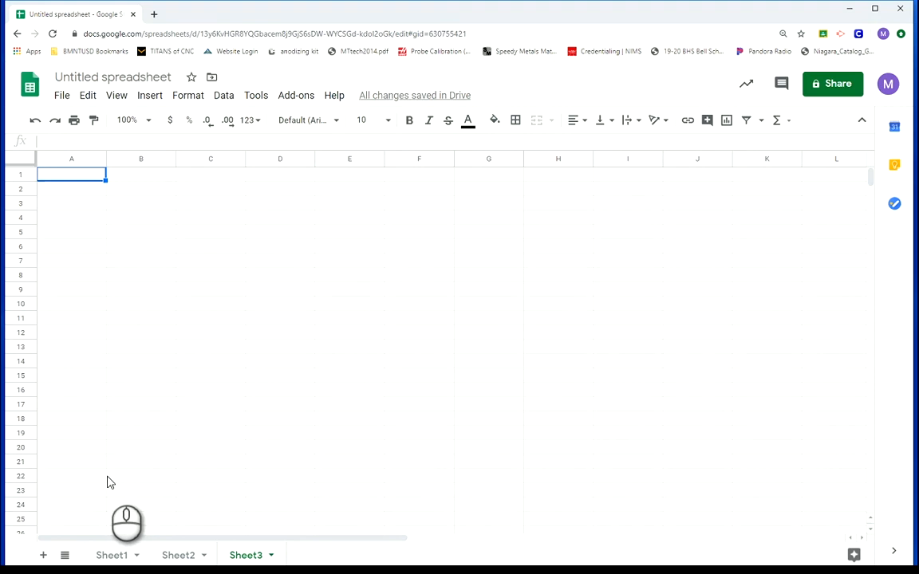
# Rename Sheet1 as "Gear Ratios"
pyautogui.click(118, 556)
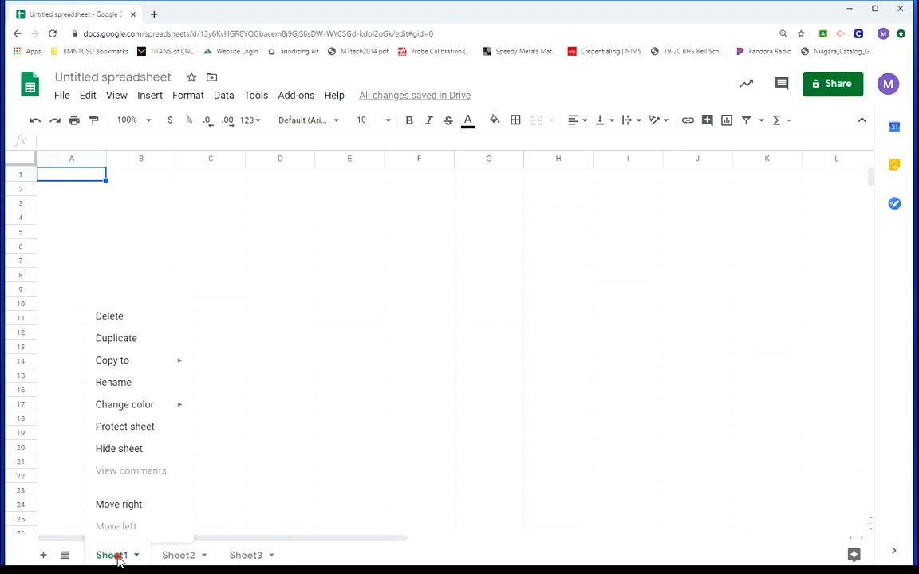
pyautogui.click(132, 388)
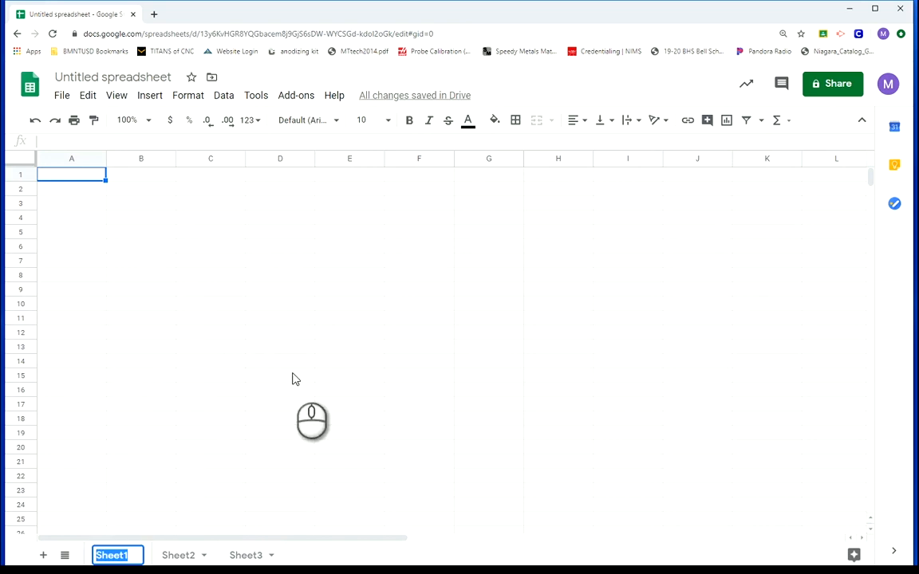
pyautogui.write('Gear Ratios')
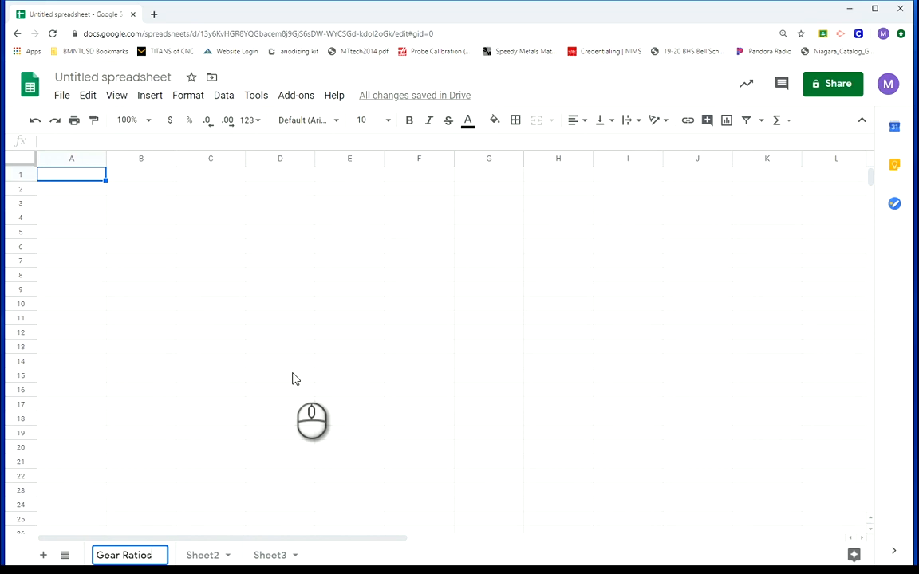
pyautogui.press('Return')
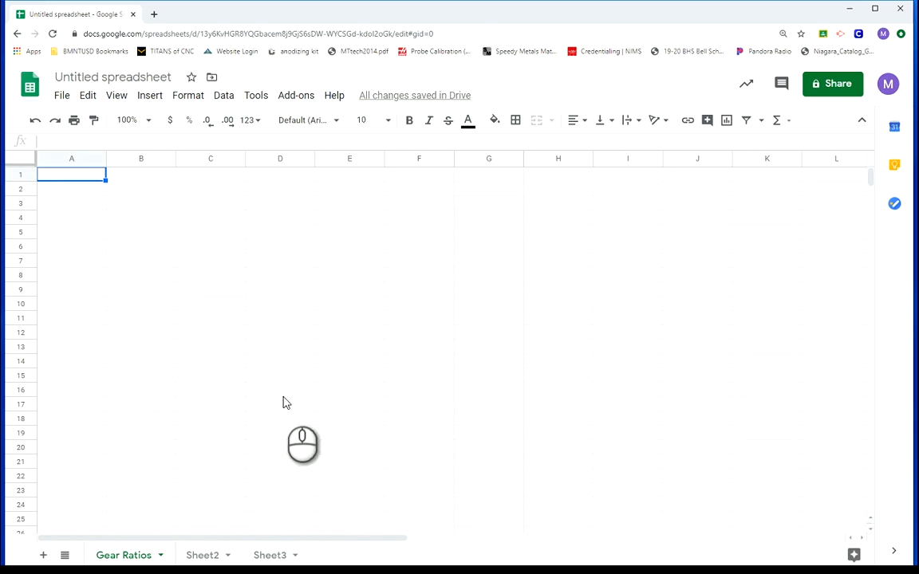
# Delete Sheet3 and Sheet2 so the spreadsheet keeps only the Gear Ratios sheet
pyautogui.rightClick(274, 562)
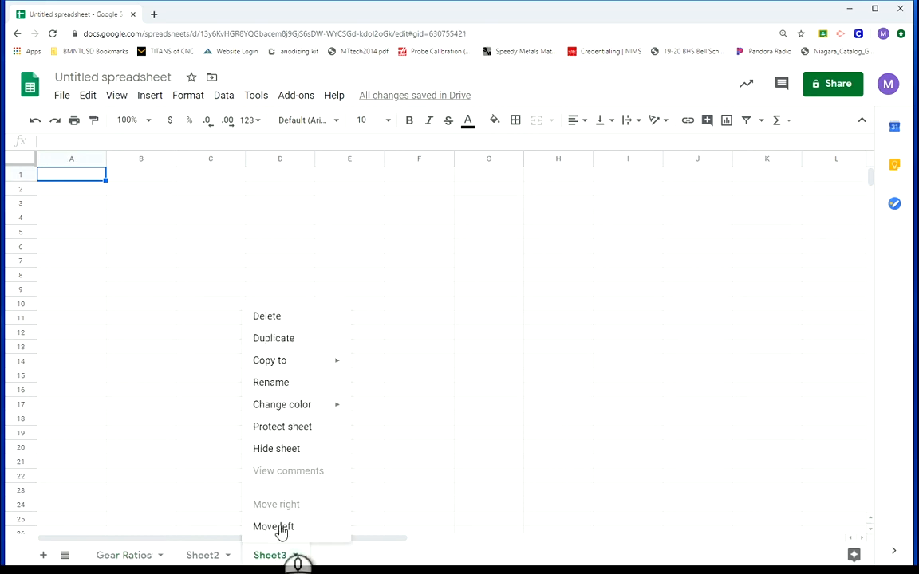
pyautogui.click(281, 320)
pyautogui.click(612, 350)
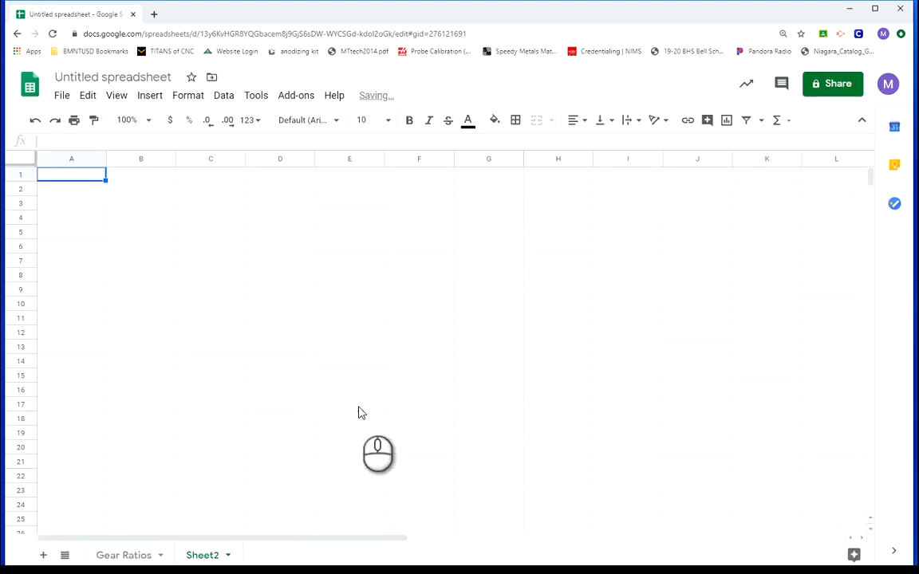
pyautogui.rightClick(204, 556)
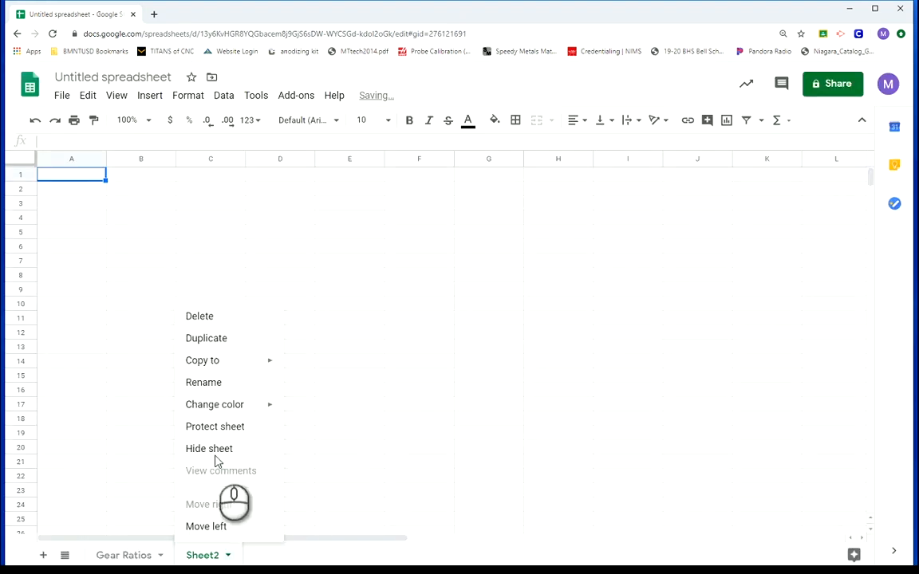
pyautogui.click(200, 322)
pyautogui.click(609, 349)
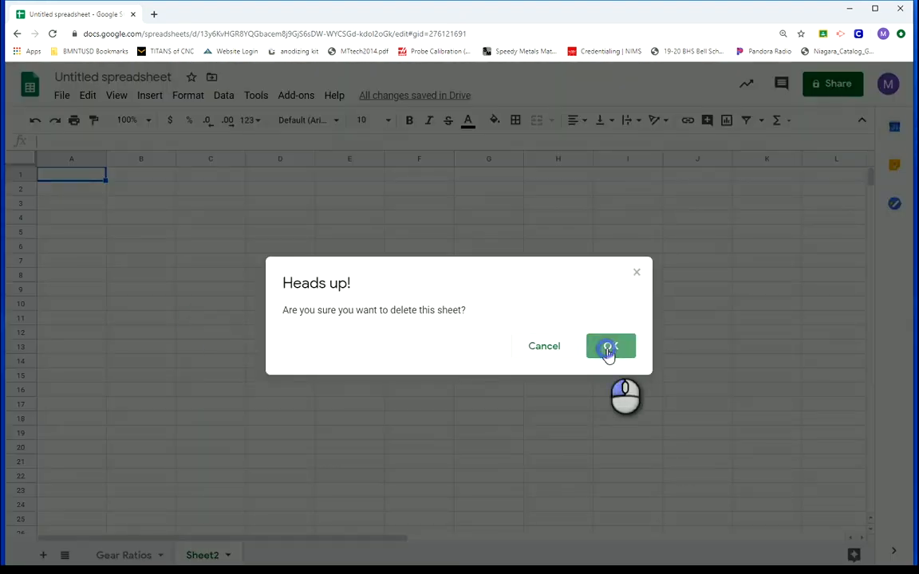
pyautogui.click(291, 376)
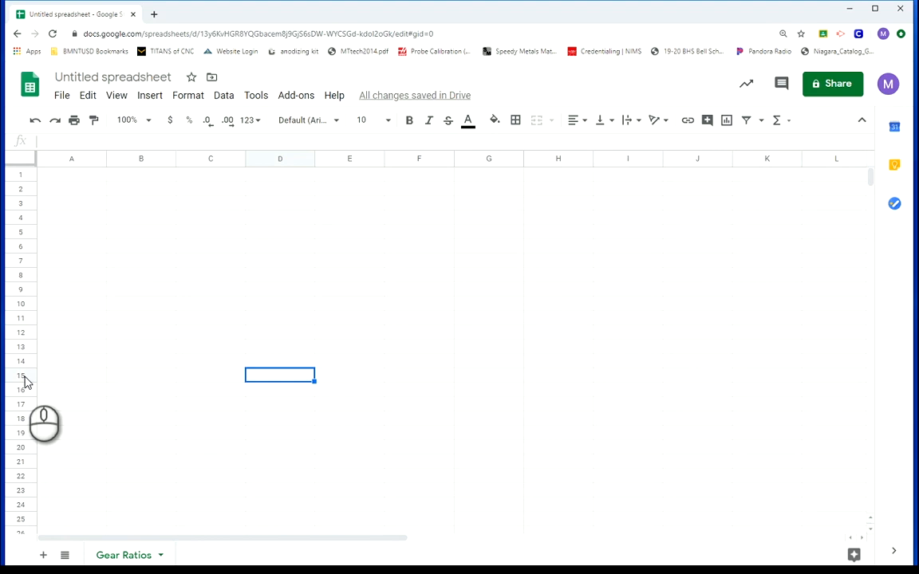
pyautogui.click(85, 175)
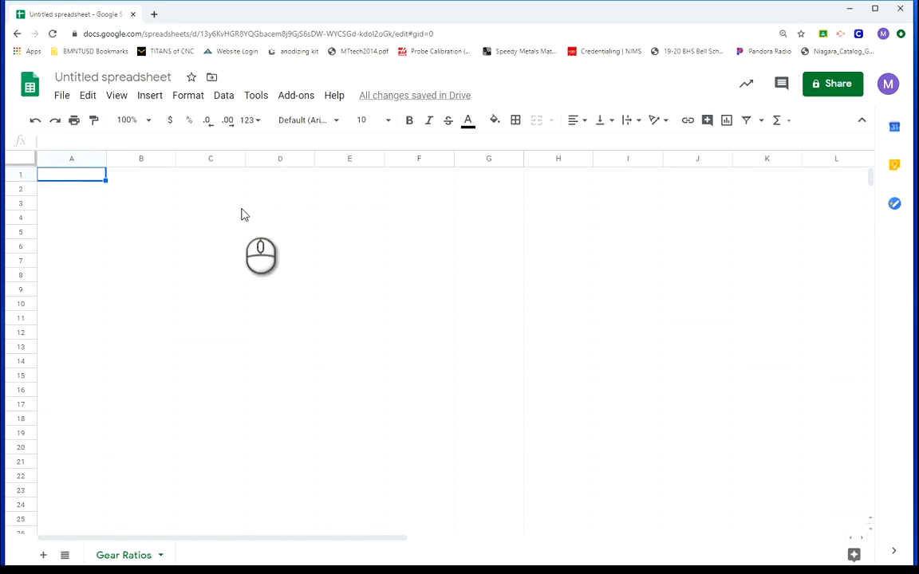
pyautogui.click(374, 378)
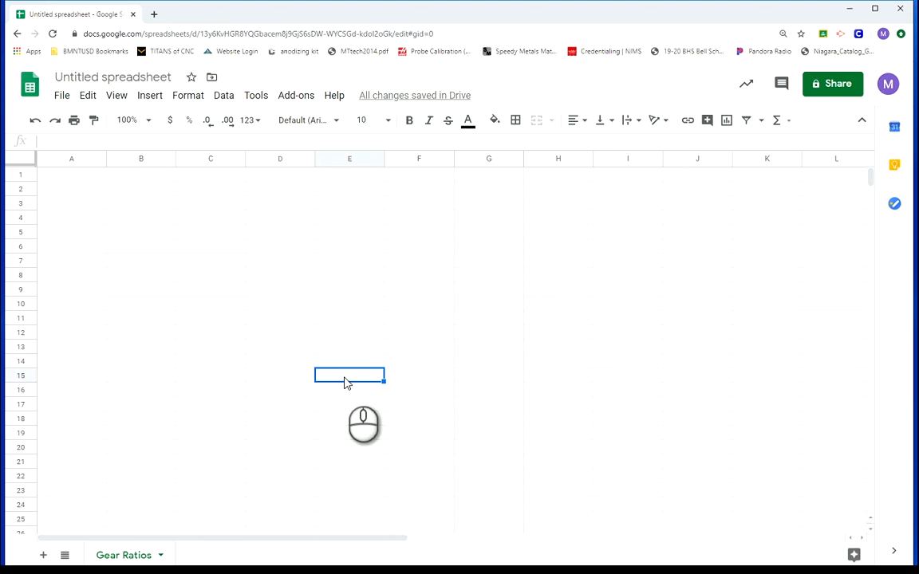
# Enter the heading "Cassette Cogs (teeth)" in cell A1
pyautogui.click(69, 175)
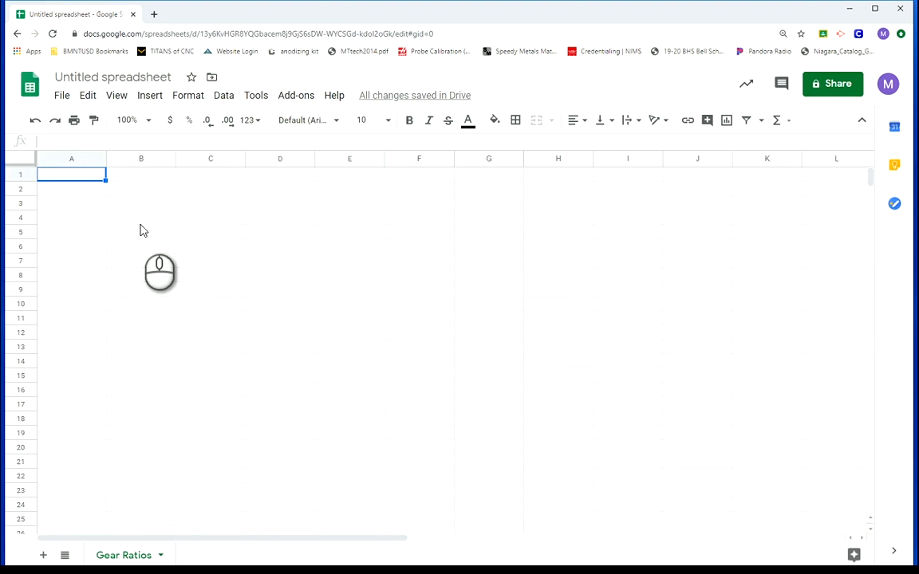
pyautogui.write('Casse')
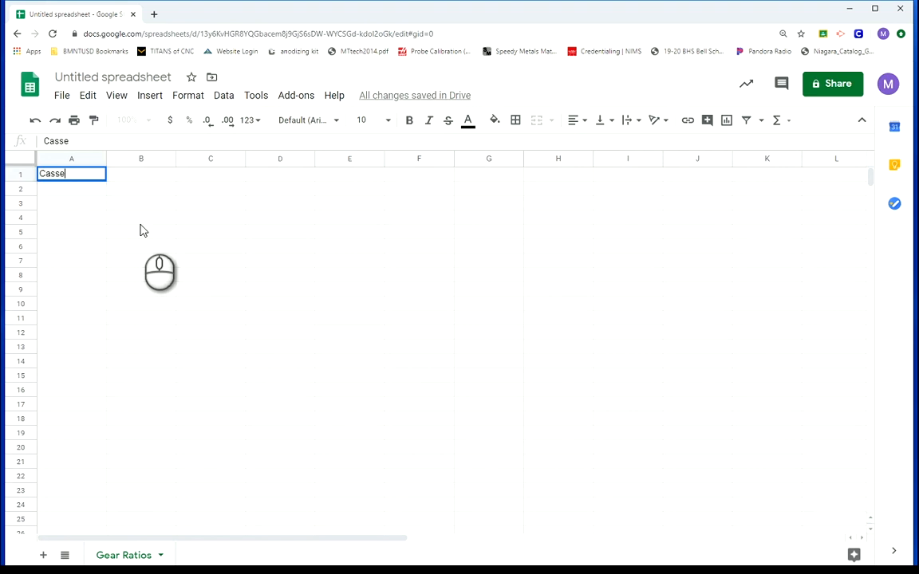
pyautogui.write('tte Cogs (t')
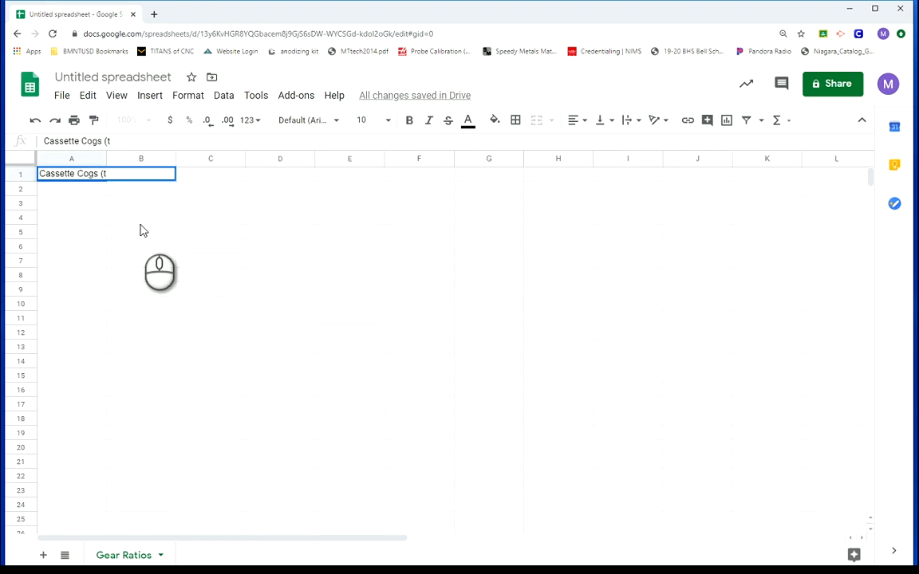
pyautogui.write('eeth)')
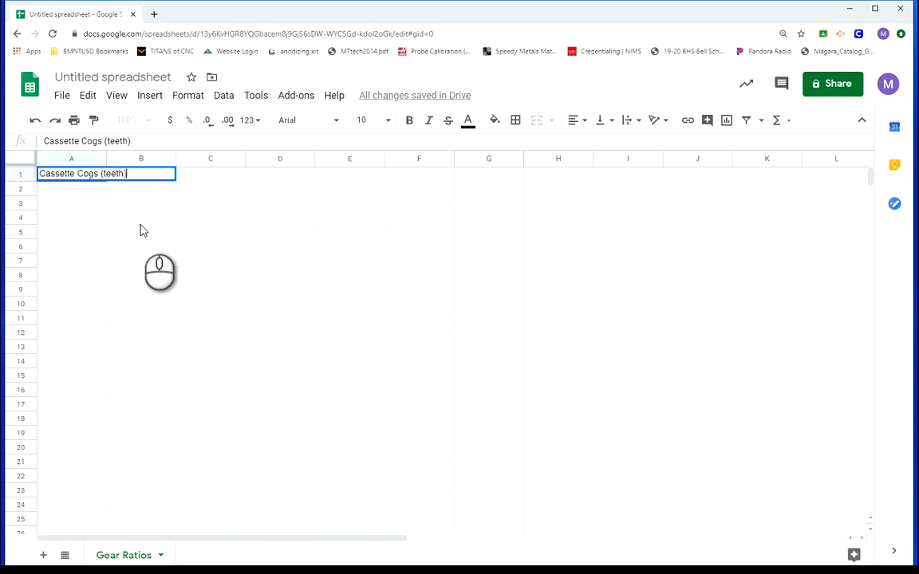
pyautogui.press('Return')
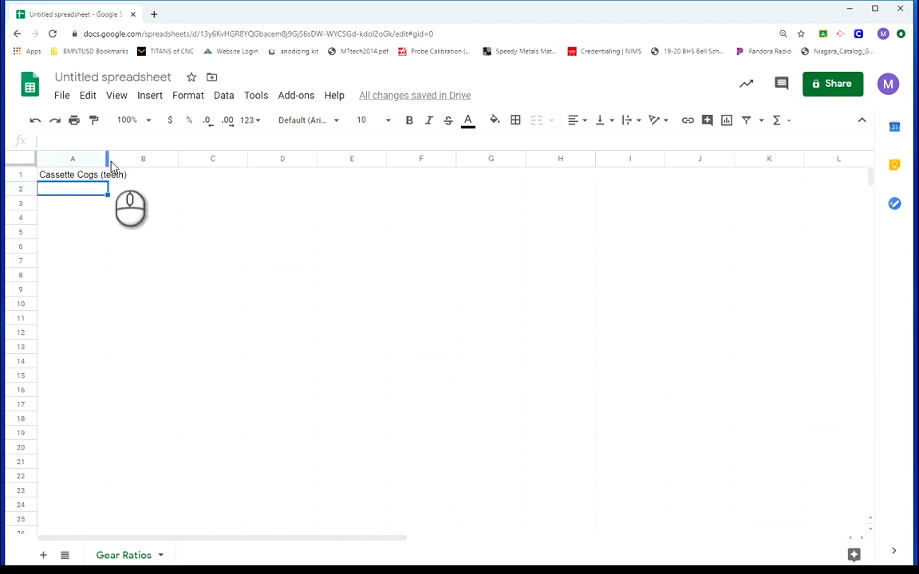
# Fit the width of column A to its heading text
pyautogui.moveTo(107, 160); pyautogui.dragTo(109, 160)
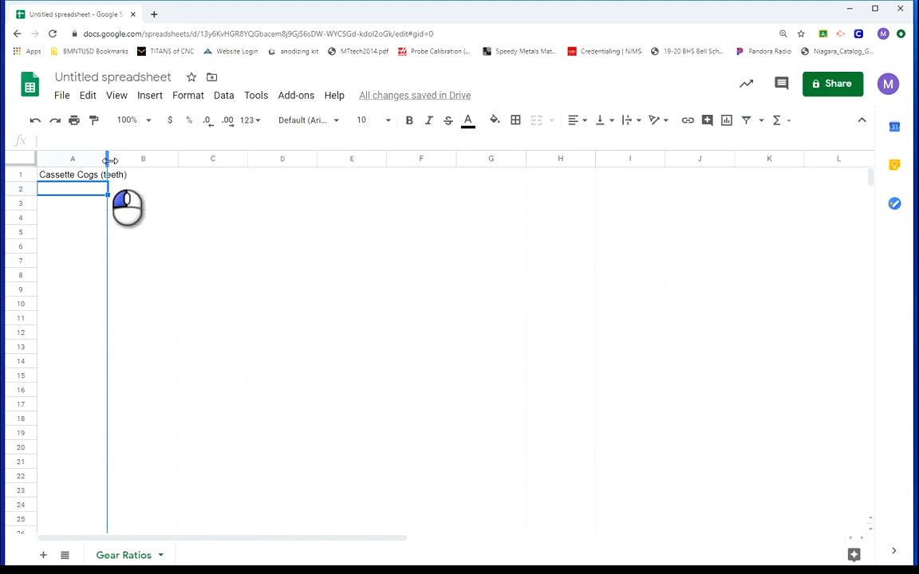
pyautogui.moveTo(109, 160)
pyautogui.mouseDown()
pyautogui.moveTo(168, 162)
pyautogui.moveTo(99, 160)
pyautogui.mouseUp()
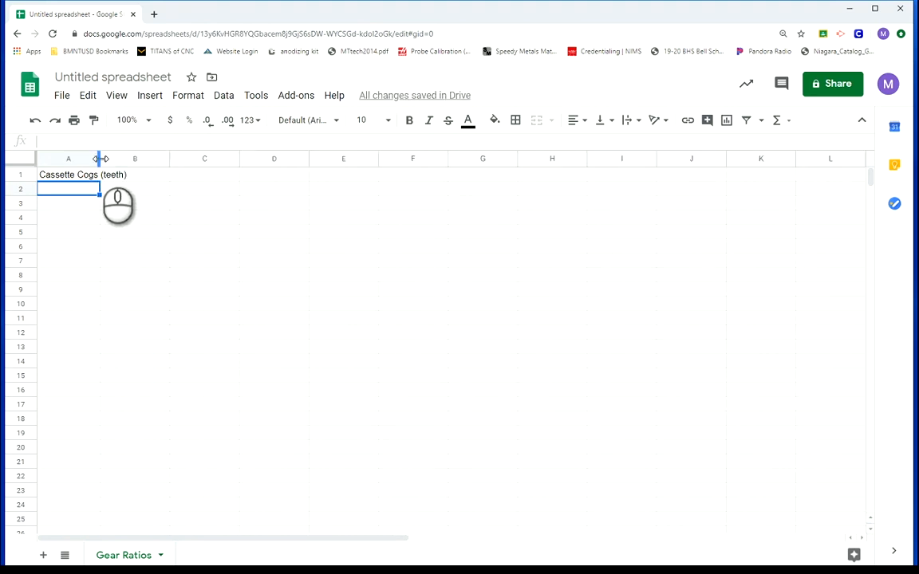
pyautogui.doubleClick(99, 159)
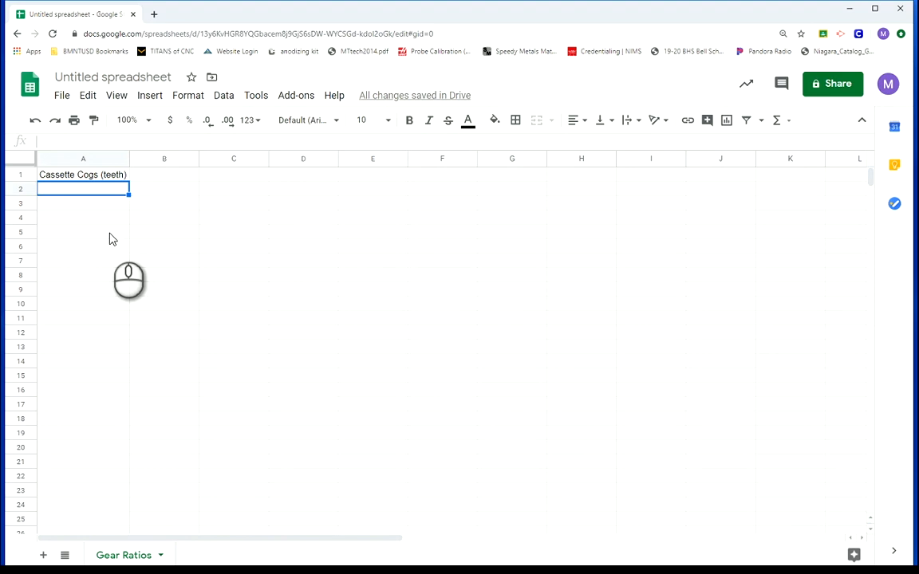
# Enter the first five cassette cog sizes, 36, 32, 28, 24 and 21, in cells A2 to A6
pyautogui.write('36')
pyautogui.click(73, 208)
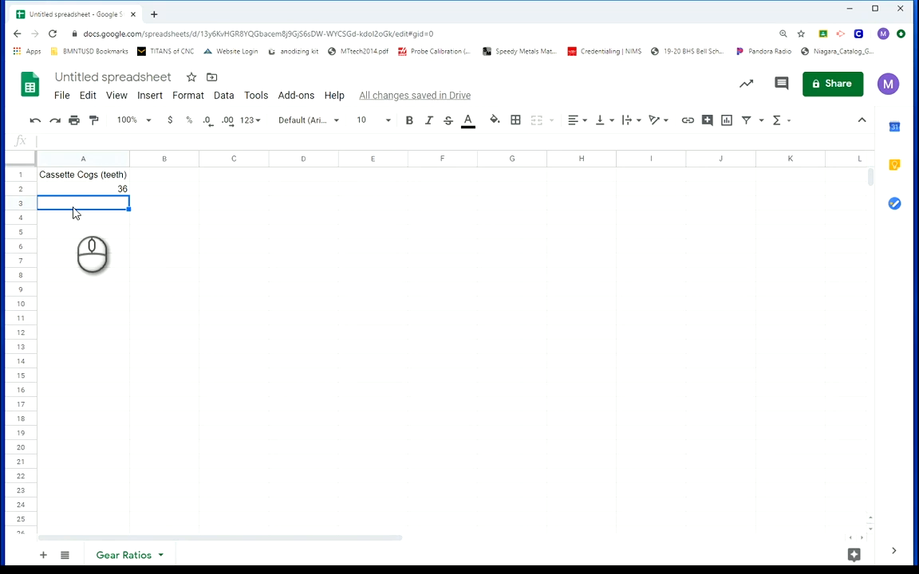
pyautogui.write('32')
pyautogui.press('Return')
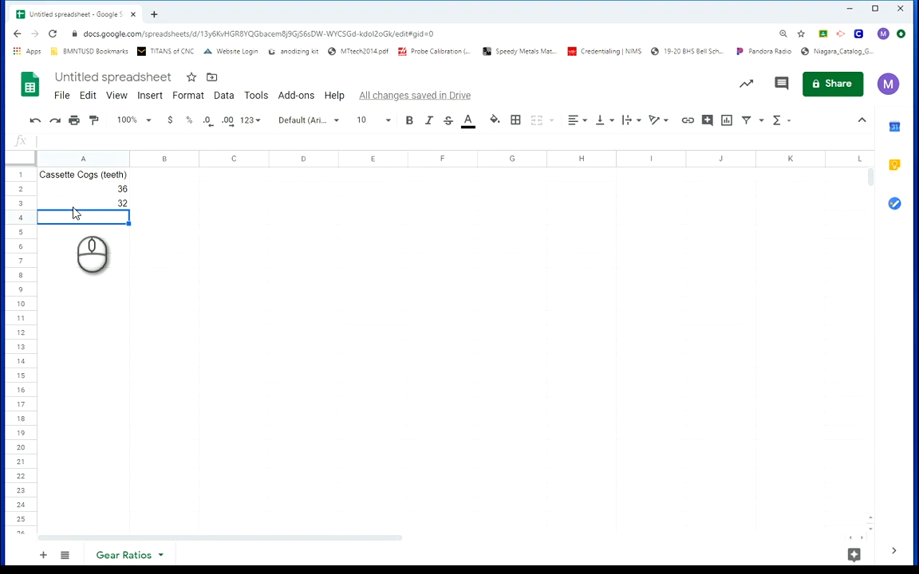
pyautogui.write('28')
pyautogui.press('Return')
pyautogui.write('24')
pyautogui.press('Return')
pyautogui.write('21')
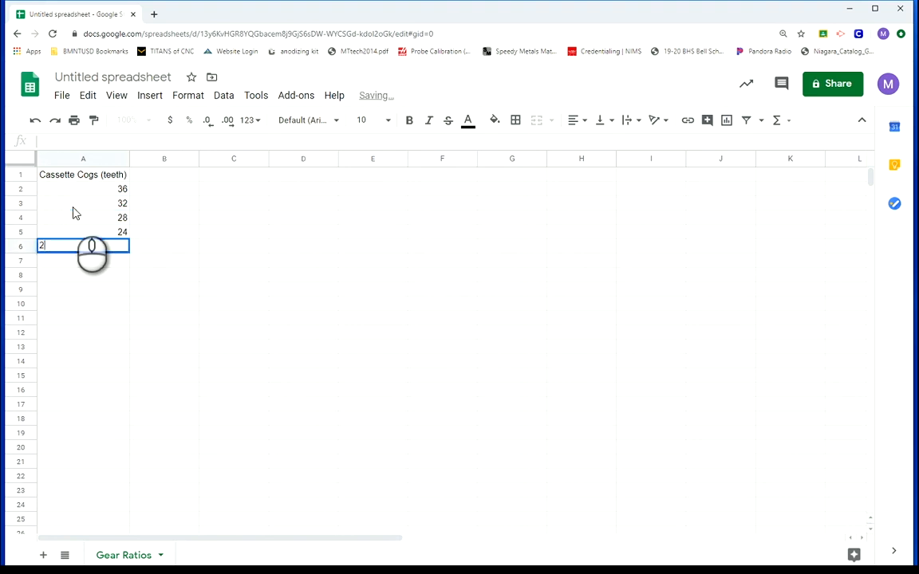
pyautogui.press('Return')
# Enter the remaining cog sizes, 19, 17, 15, 13 and 11, in cells A7 to A11
pyautogui.write('191')
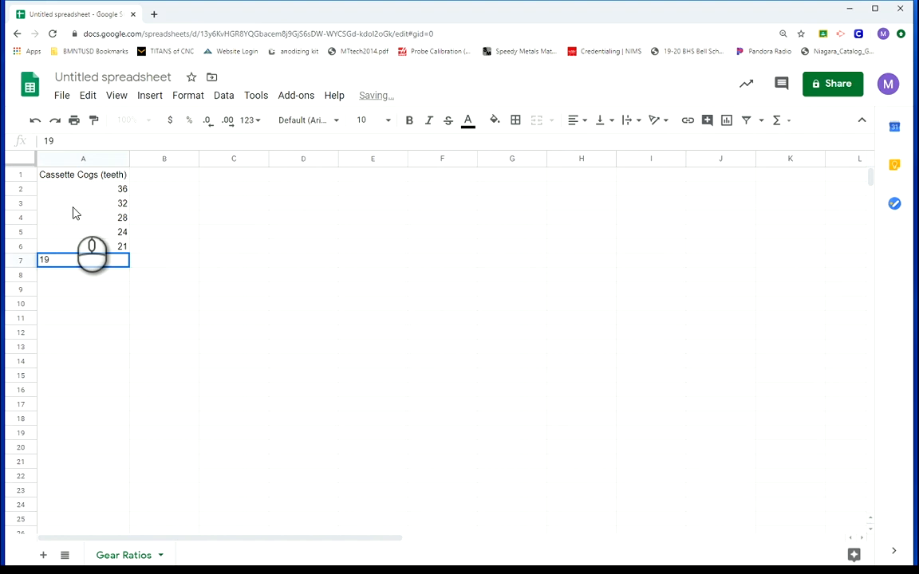
pyautogui.press('Return')
pyautogui.write('17')
pyautogui.press('Return')
pyautogui.write('15')
pyautogui.press('Return')
pyautogui.write('1')
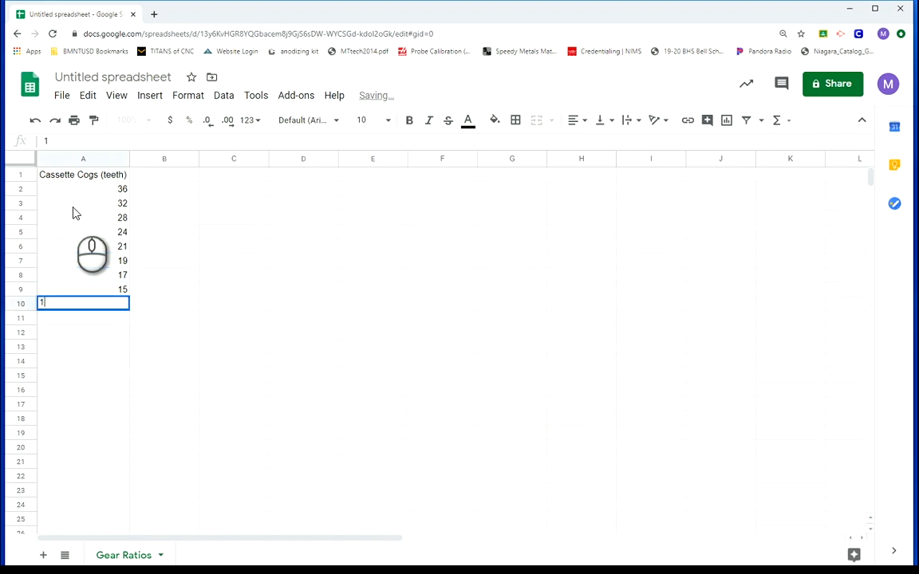
pyautogui.write('3')
pyautogui.press('Return')
pyautogui.write('11')
pyautogui.press('Return')
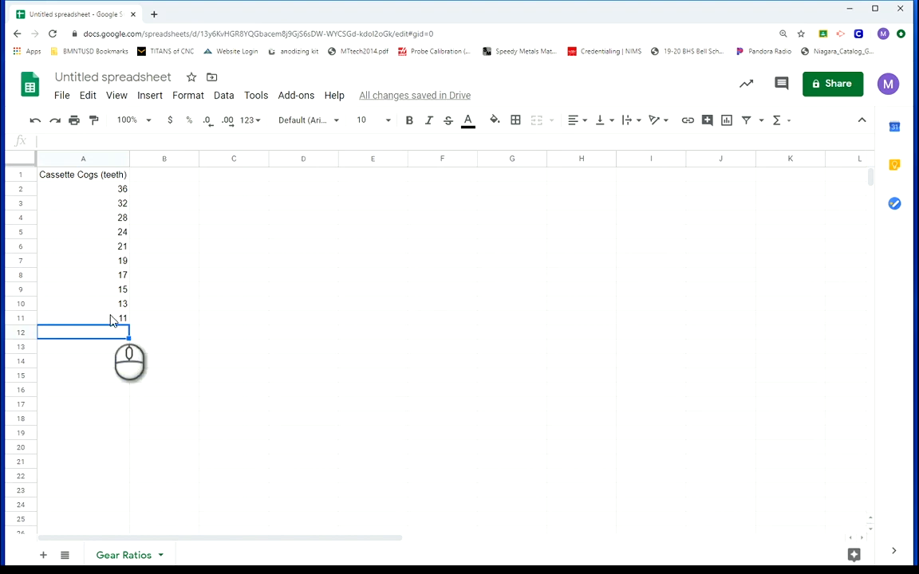
# Enter the chainring sizes 40, 30 and 22 across cells B1 to D1
pyautogui.click(168, 179)
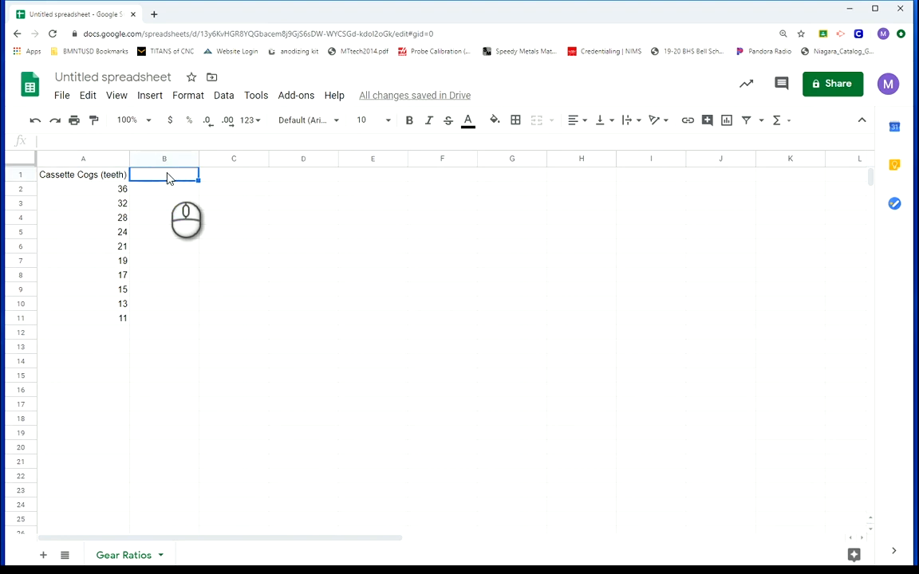
pyautogui.write('40')
pyautogui.press('Tab')
pyautogui.write('30')
pyautogui.press('Tab')
pyautogui.write('22')
pyautogui.press('Tab')
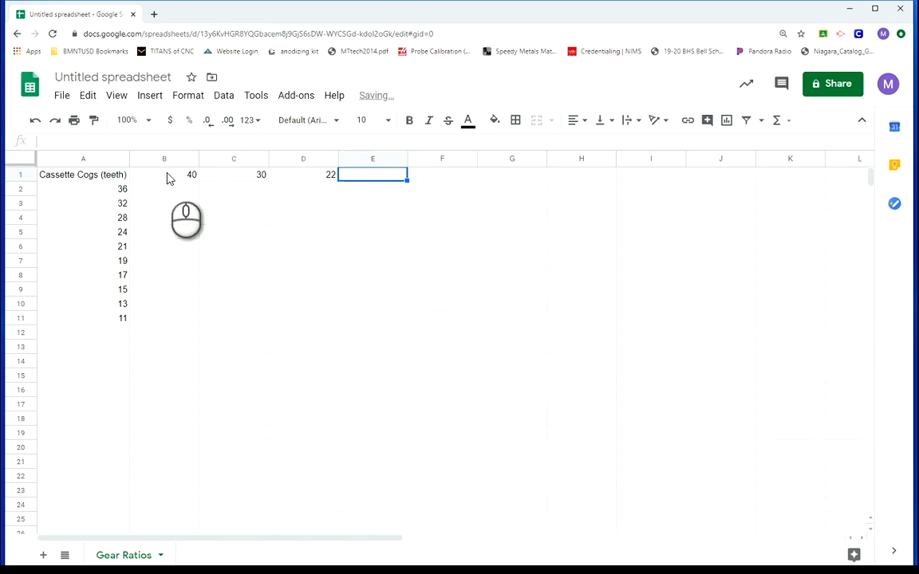
# Insert one empty row above row 1
pyautogui.click(254, 230)
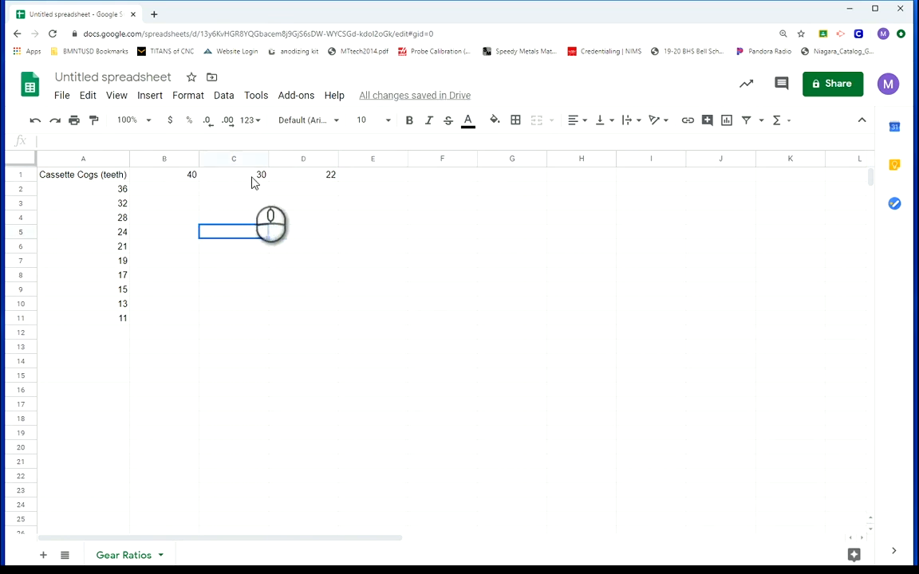
pyautogui.rightClick(17, 180)
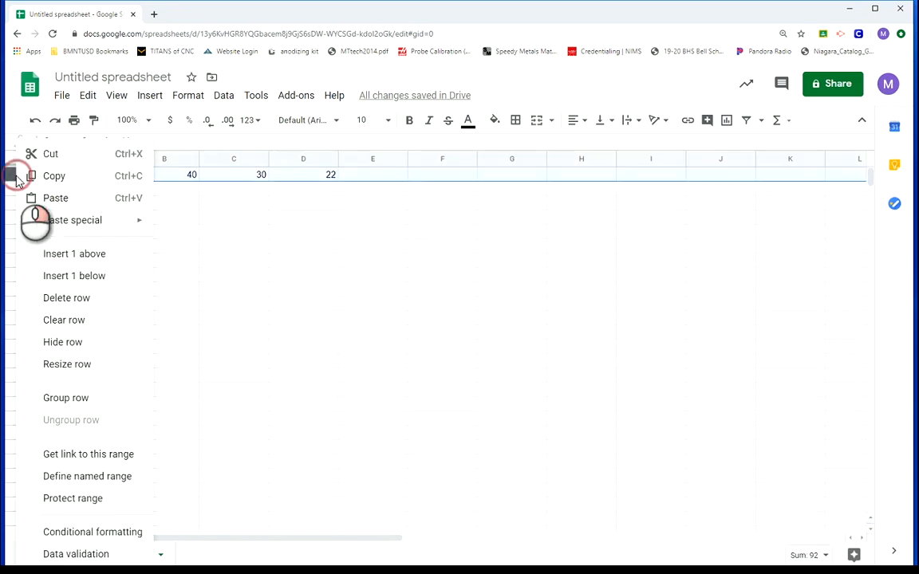
pyautogui.click(71, 257)
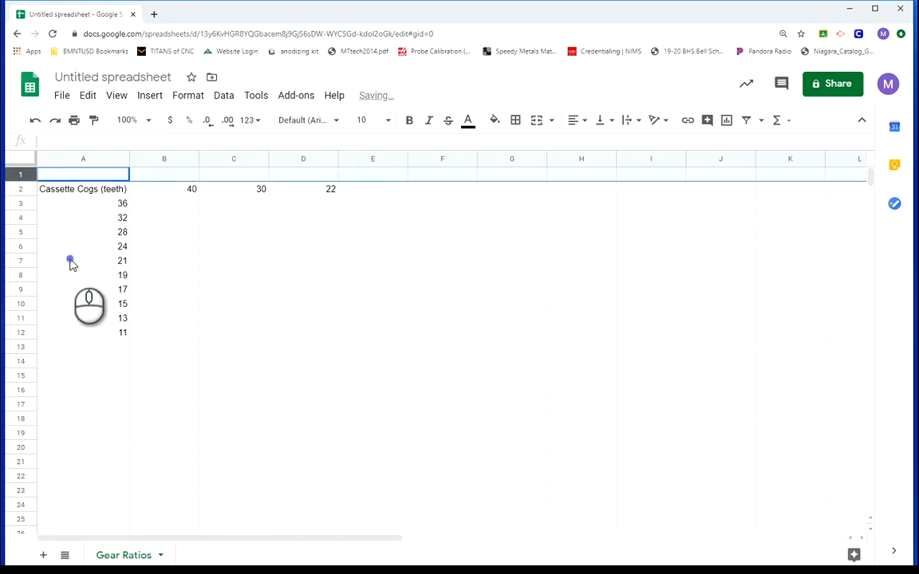
# Enter the heading "Chainring (teeth)" in cell C1 above the chainring sizes
pyautogui.click(241, 176)
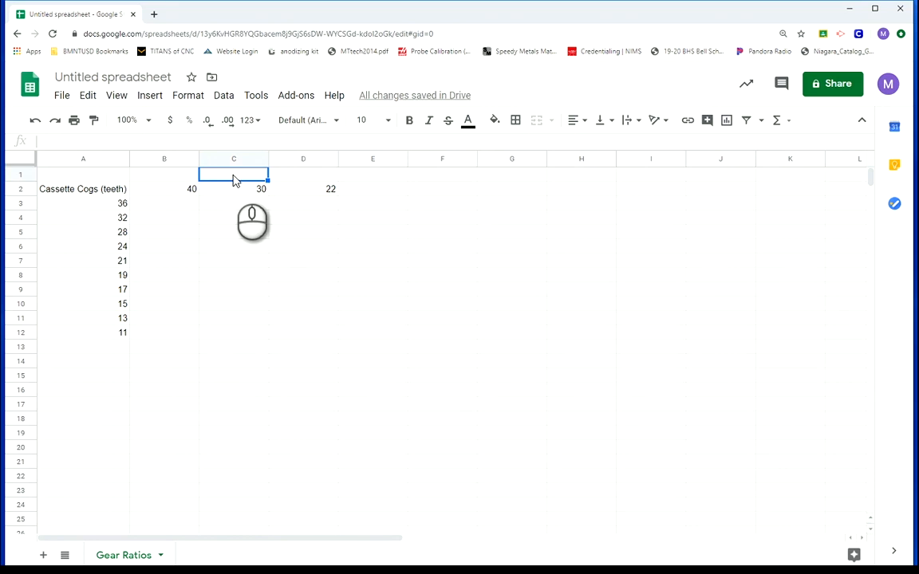
pyautogui.write('Chainrinf')
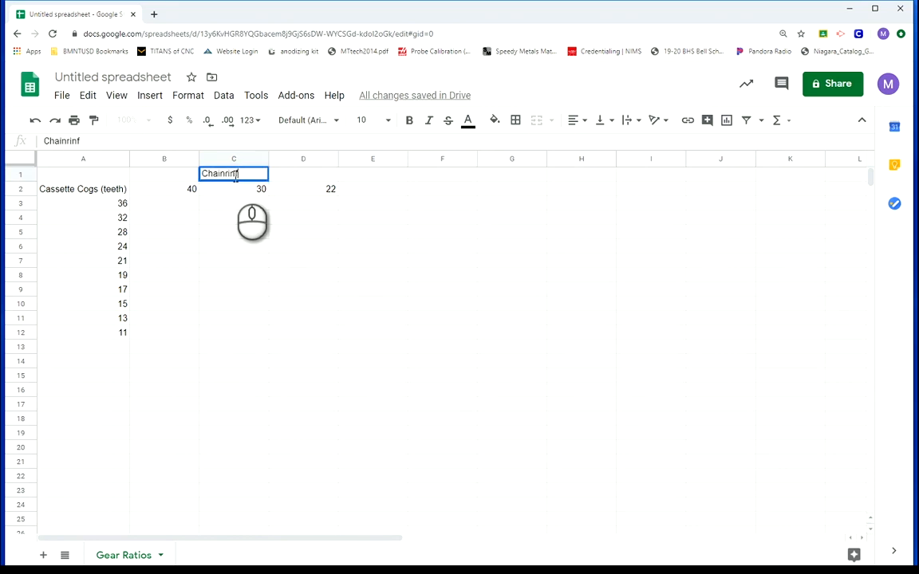
pyautogui.press('BackSpace')
pyautogui.write('g (t')
pyautogui.write('le')
pyautogui.press('BackSpace')
pyautogui.press('BackSpace')
pyautogui.write('ee')
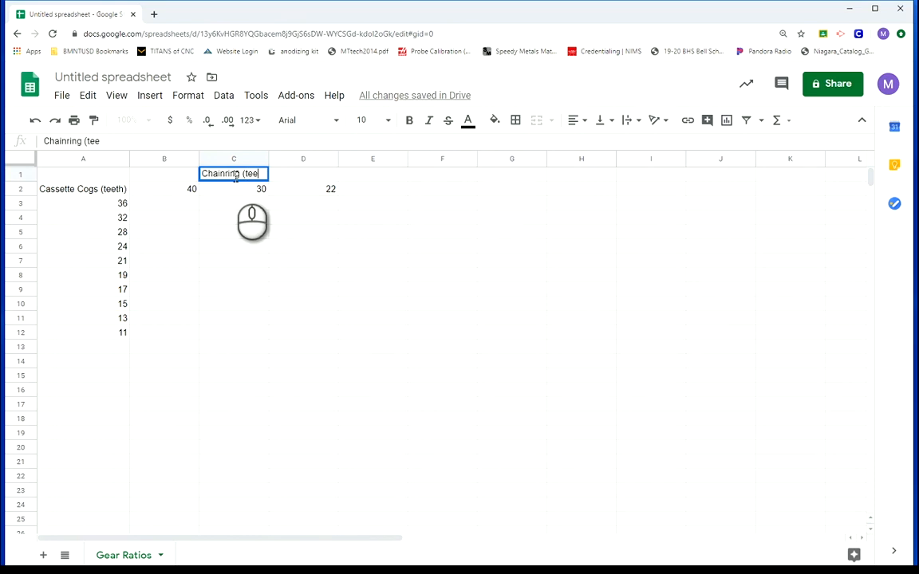
pyautogui.write('th)')
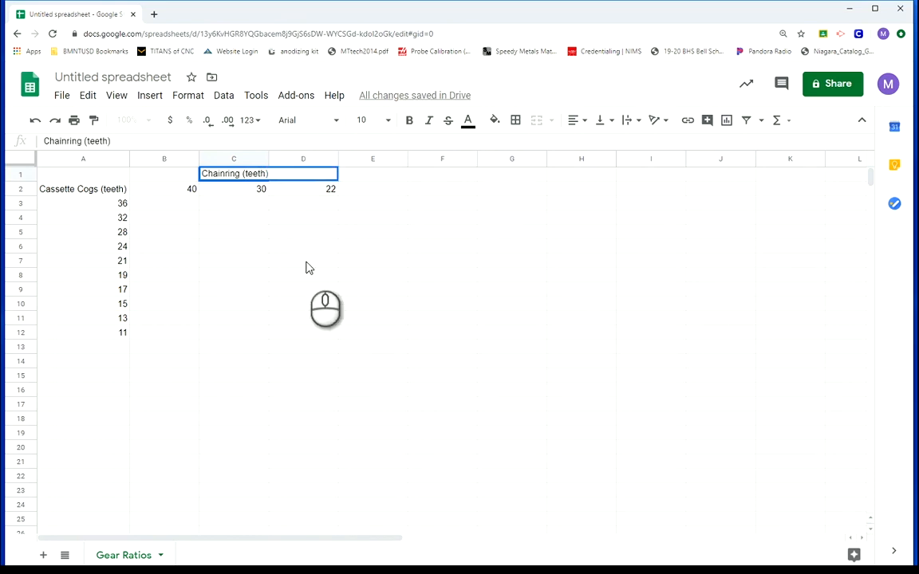
pyautogui.click(254, 353)
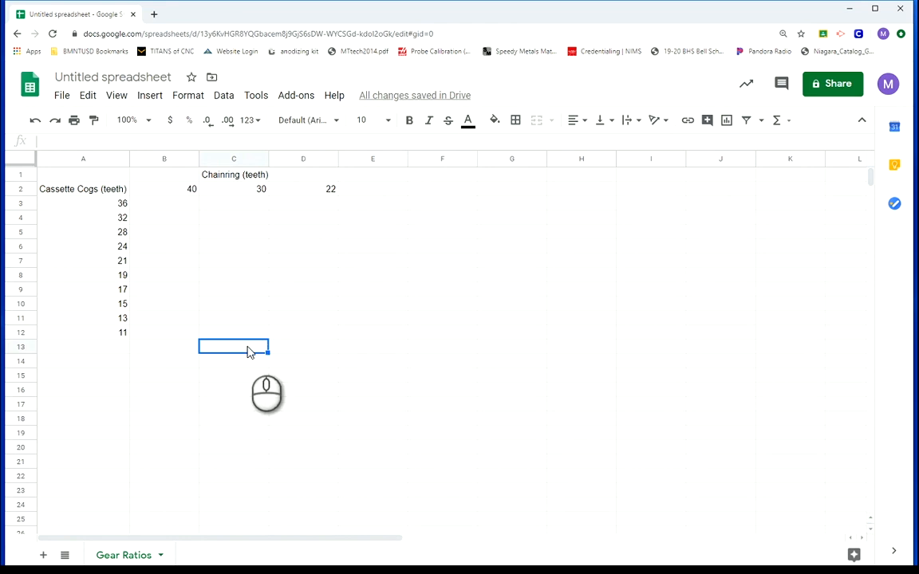
# Enter the formula =A3/B2 in cell B3 to divide the first cog size by the first chainring size
pyautogui.click(163, 205)
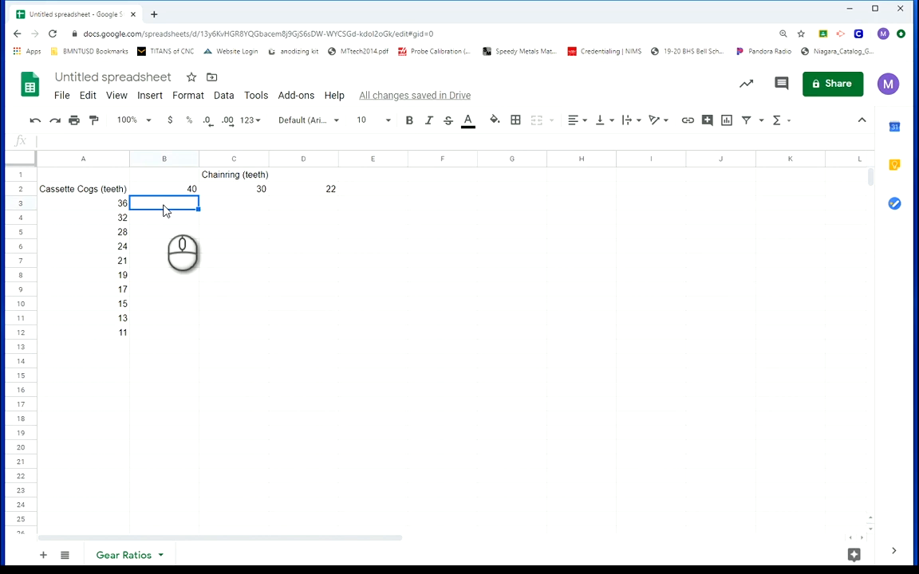
pyautogui.write('=')
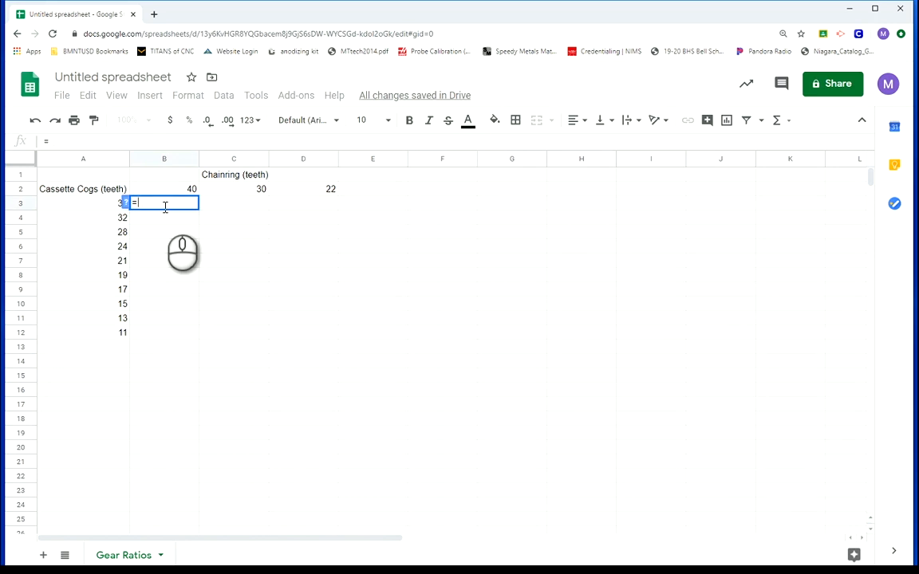
pyautogui.click(94, 209)
pyautogui.write('/')
pyautogui.click(192, 193)
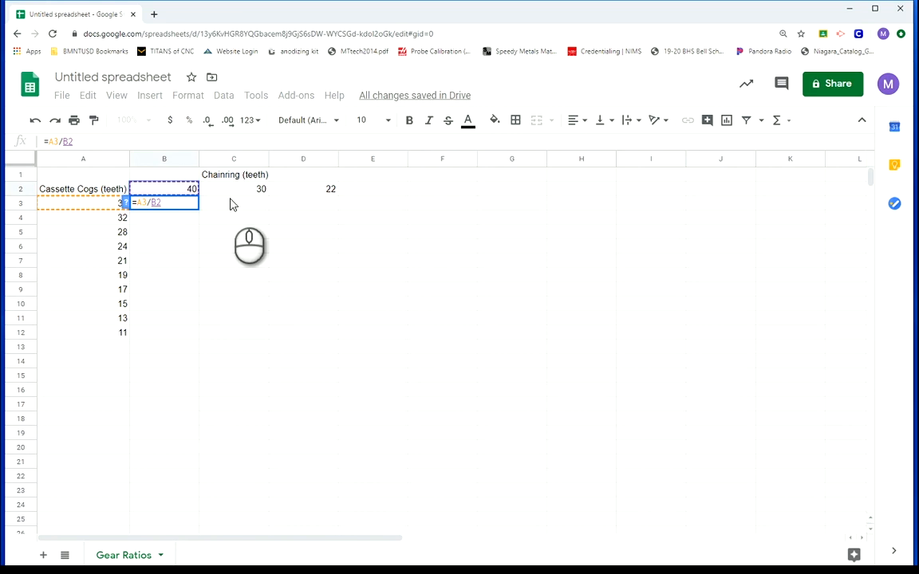
pyautogui.press('Return')
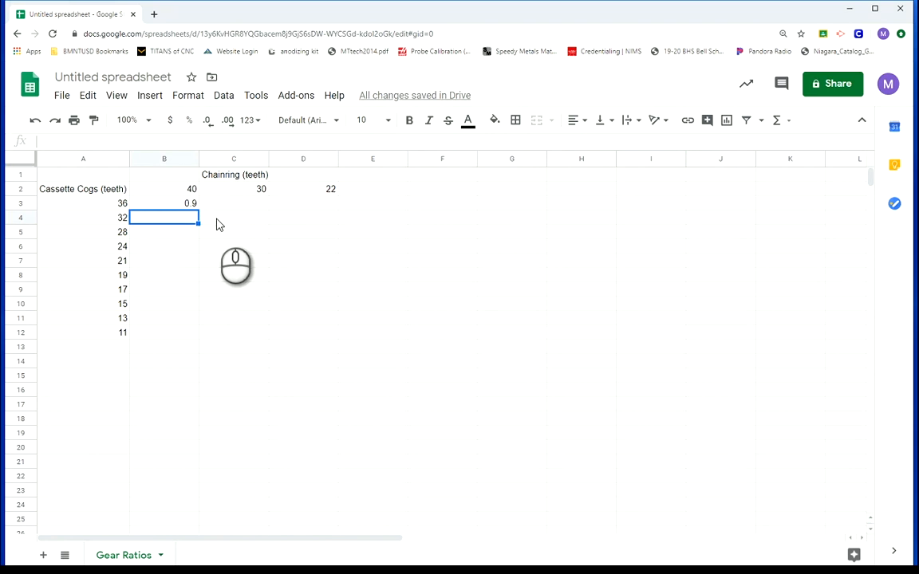
# Fill the B3 formula down to B12 and check the copied formula in B4
pyautogui.click(177, 205)
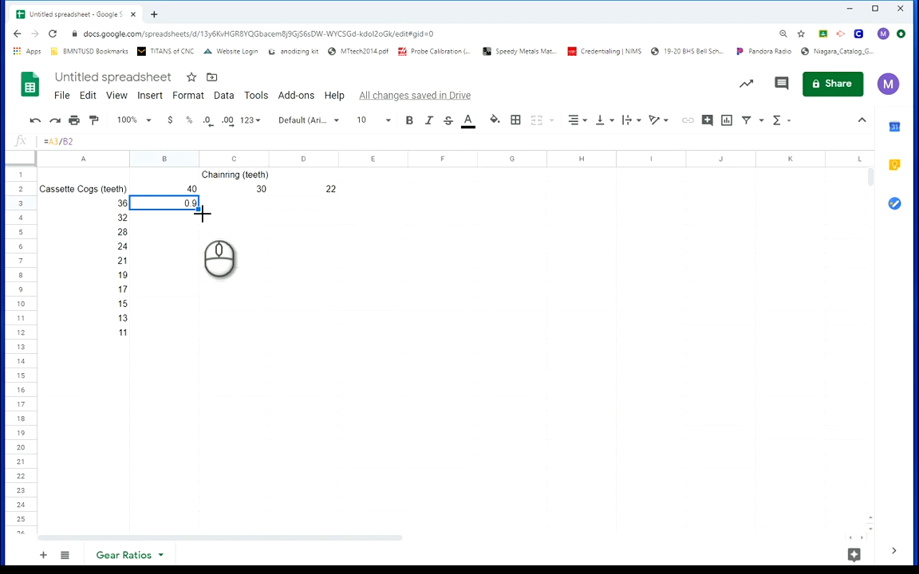
pyautogui.moveTo(199, 211); pyautogui.dragTo(206, 336)
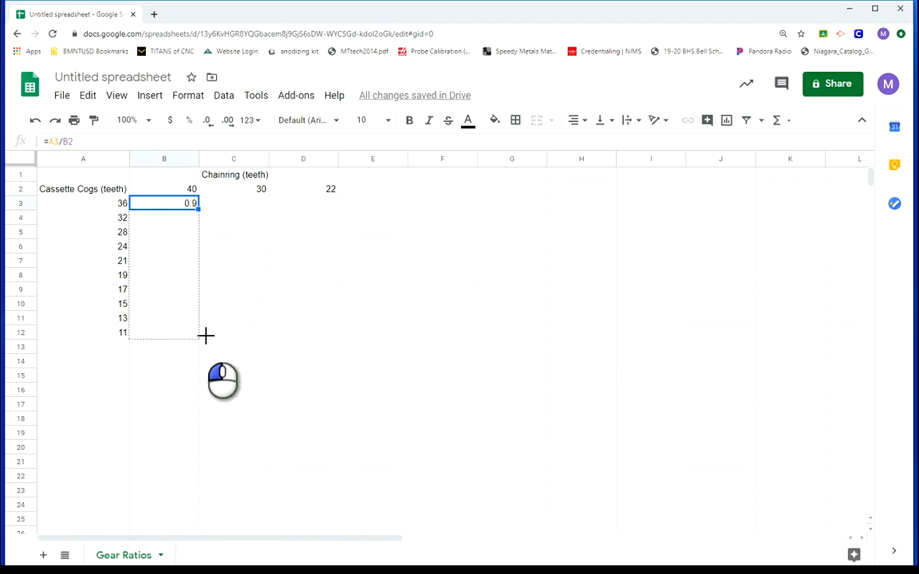
pyautogui.moveTo(206, 335); pyautogui.dragTo(206, 339)
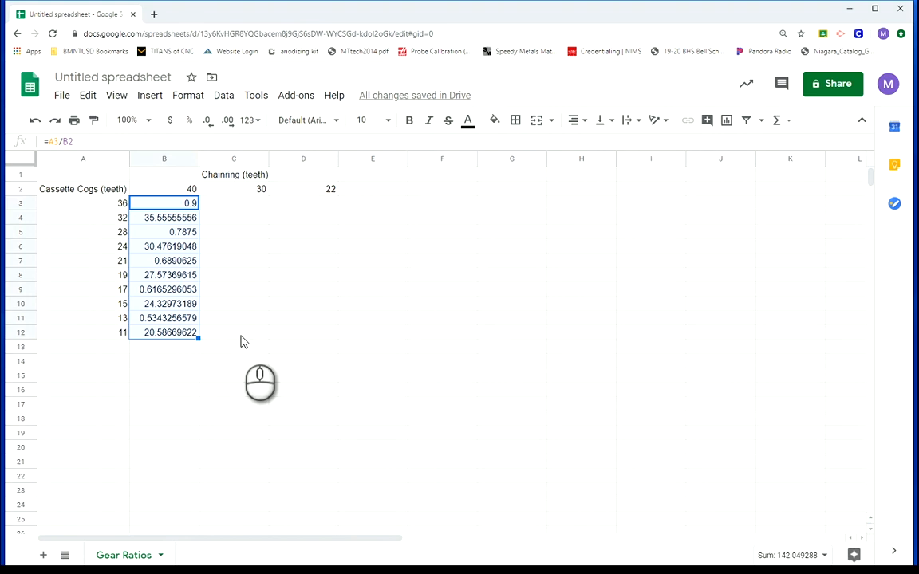
pyautogui.click(241, 333)
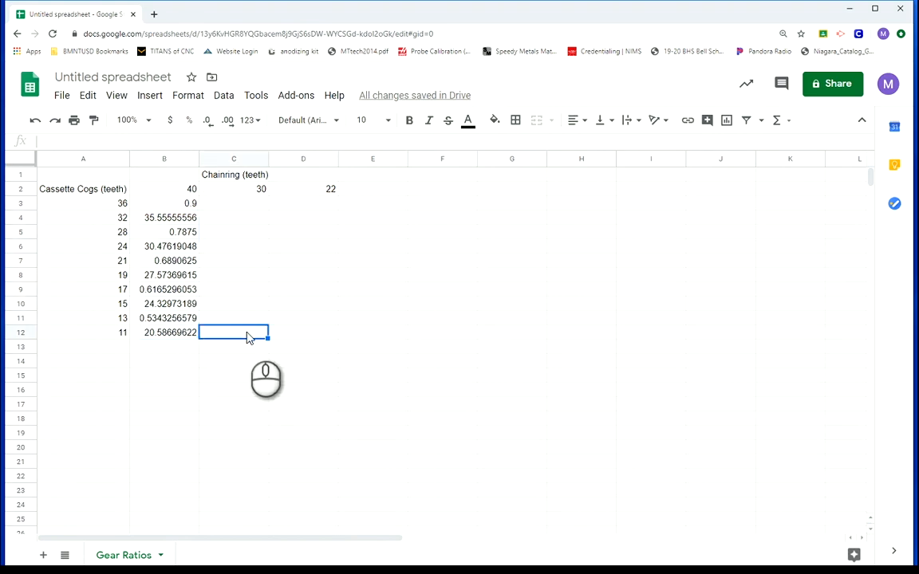
pyautogui.click(166, 223)
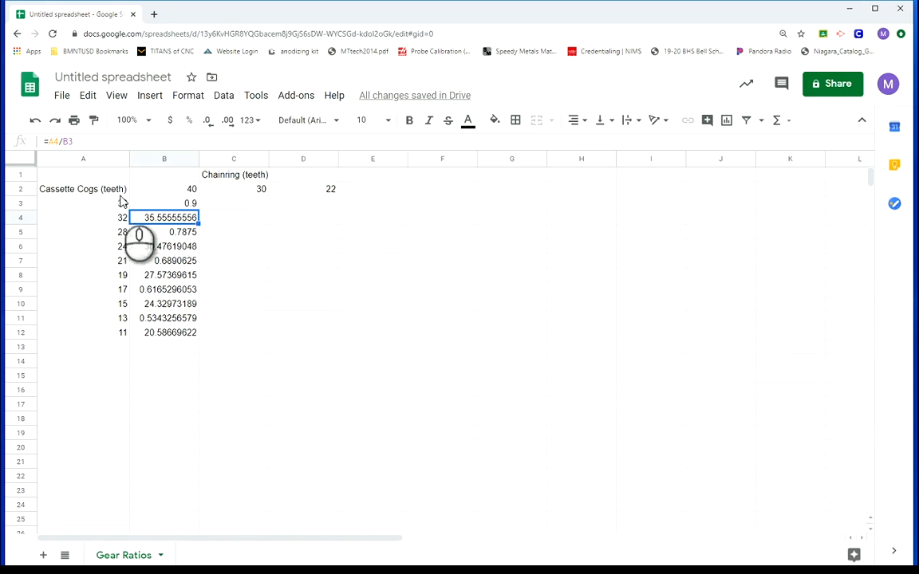
# Lock the chainring row reference in B3 so the formula reads =A3/B$2
pyautogui.click(179, 206)
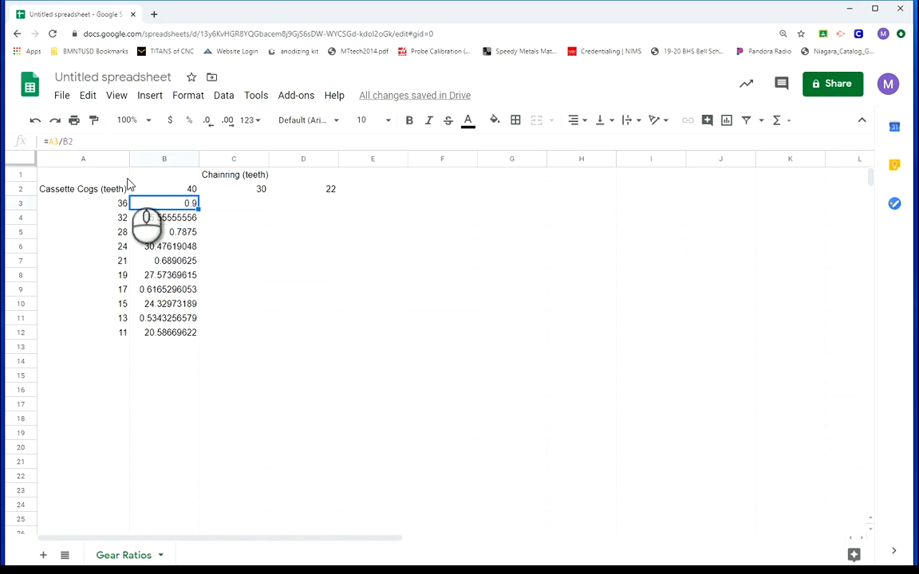
pyautogui.click(70, 142)
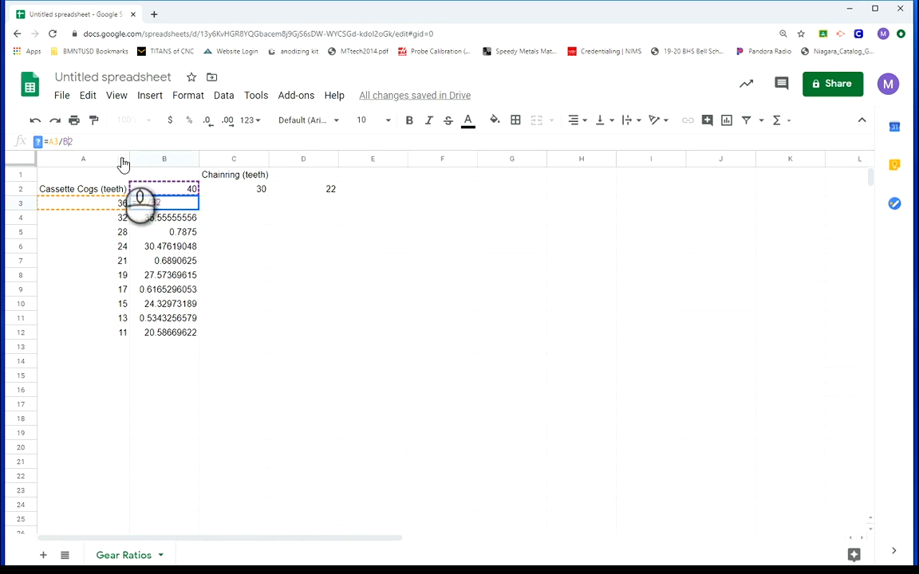
pyautogui.write('$')
pyautogui.press('Return')
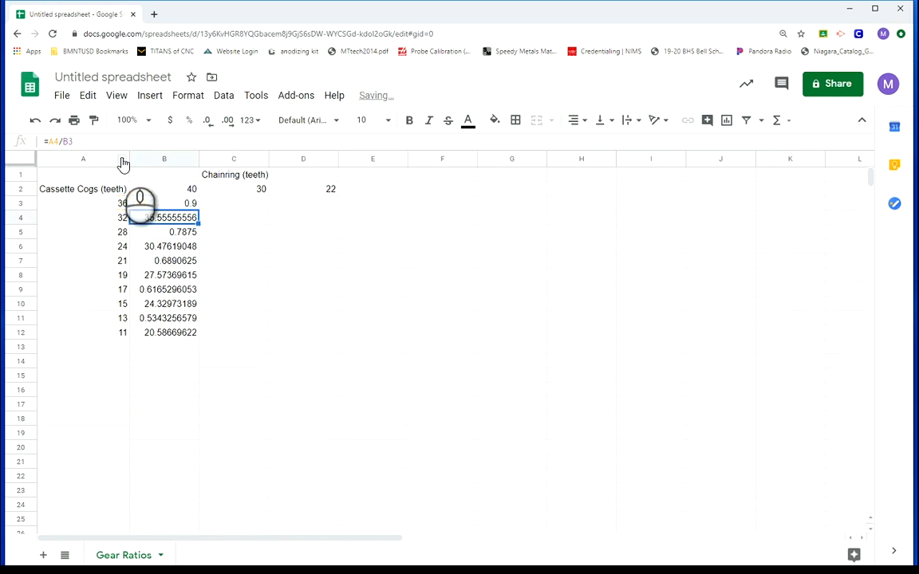
# Fill the B3 formula down to B12 and across to column C, and check the copied formula in C3
pyautogui.click(180, 204)
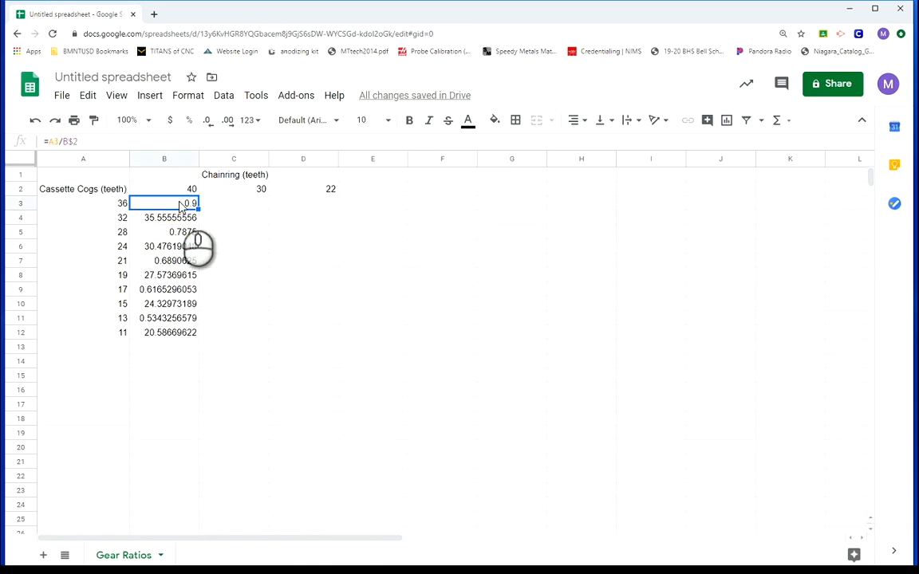
pyautogui.moveTo(199, 209); pyautogui.dragTo(197, 338)
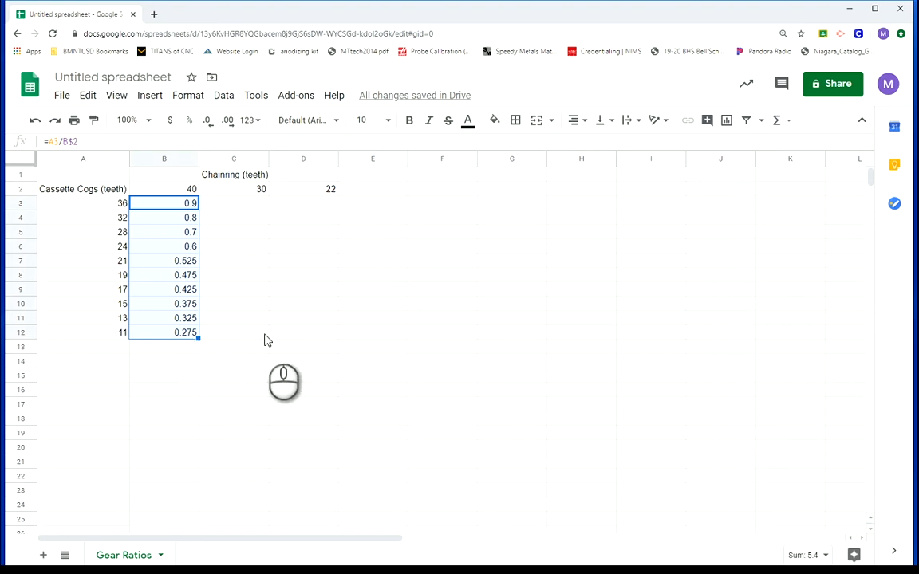
pyautogui.moveTo(198, 339); pyautogui.dragTo(269, 341)
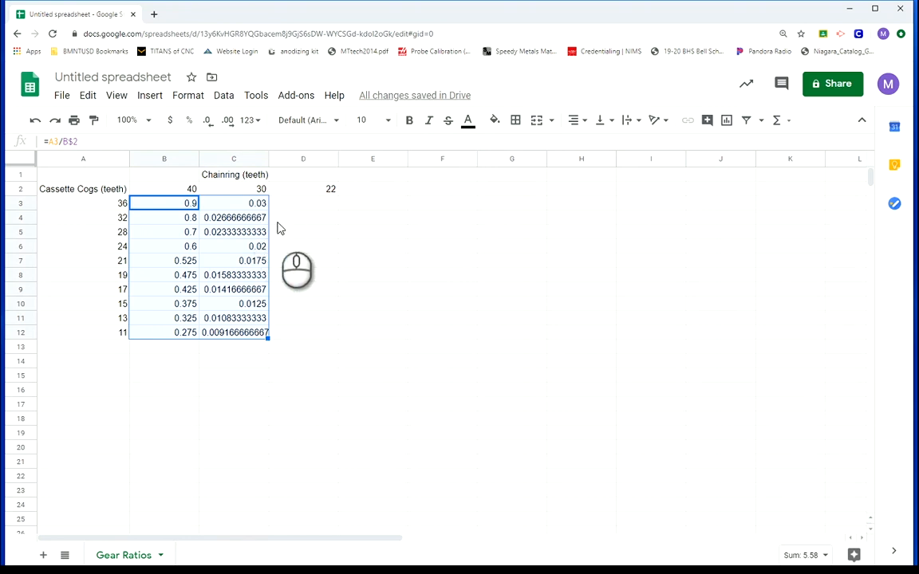
pyautogui.click(302, 234)
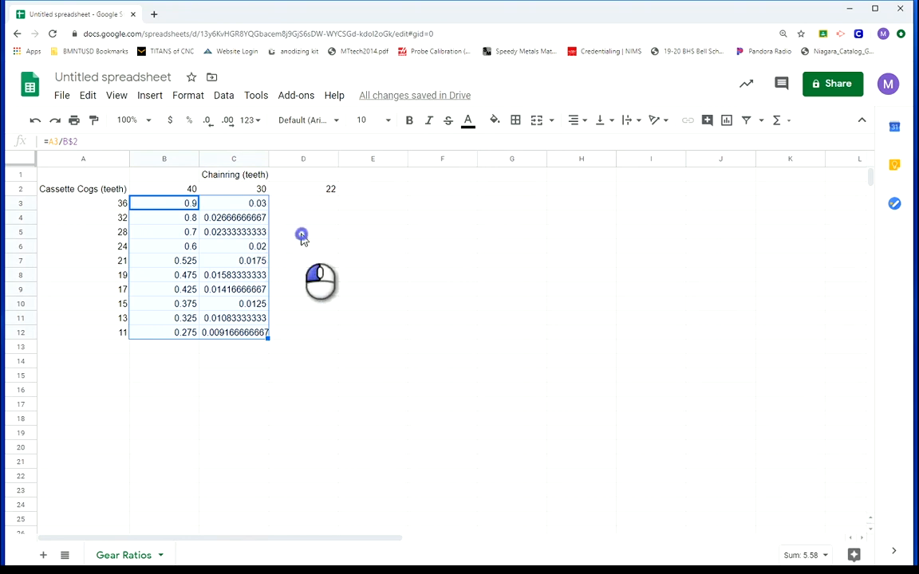
pyautogui.click(252, 206)
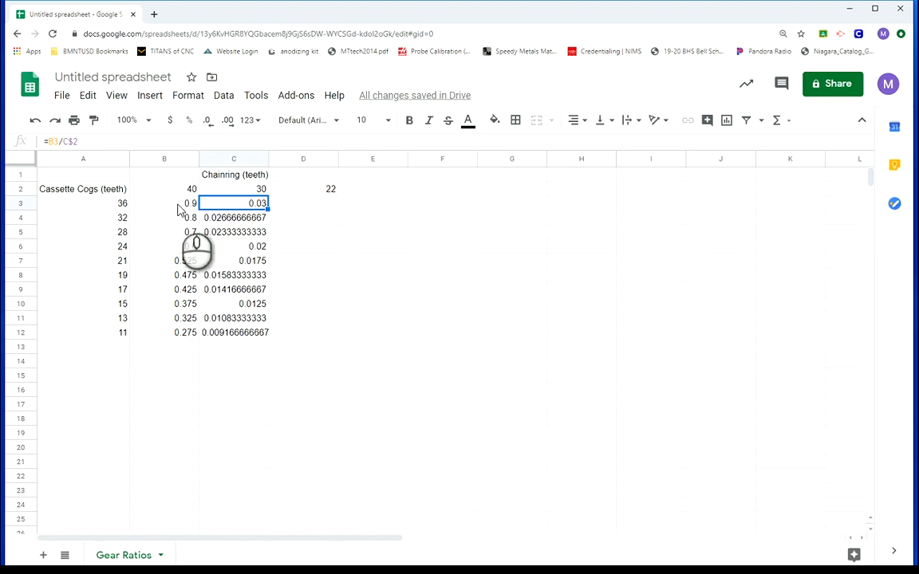
# Lock the cog column reference in B3 so the formula reads =$A3/B$2
pyautogui.click(181, 205)
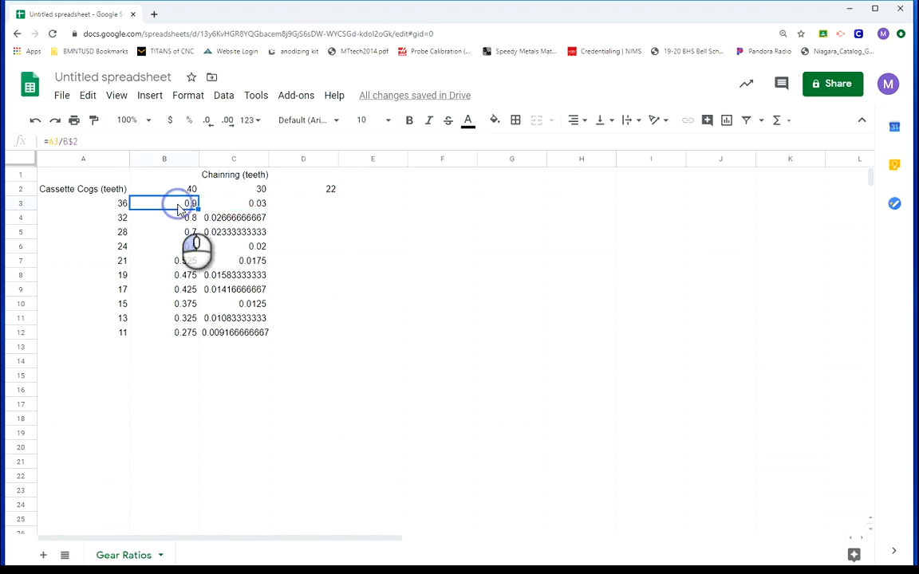
pyautogui.click(52, 142)
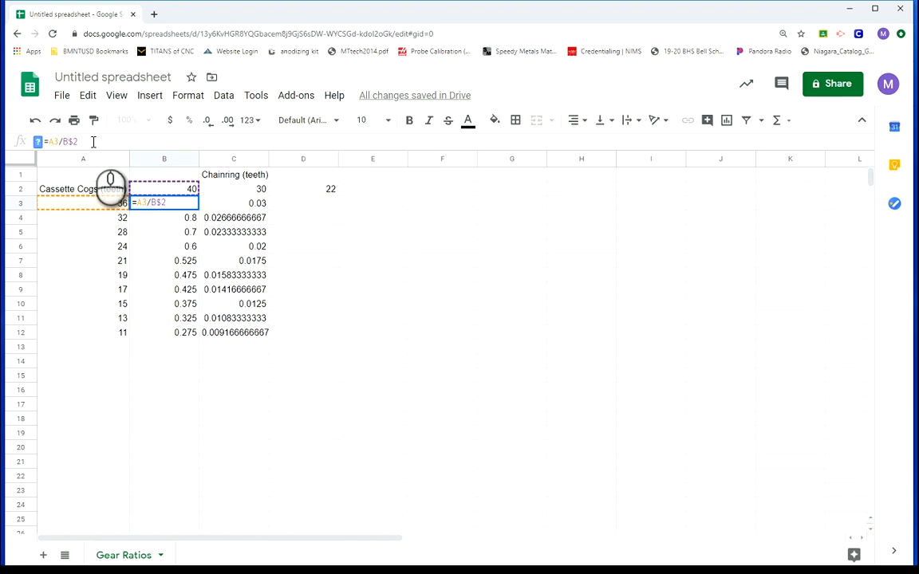
pyautogui.write('$')
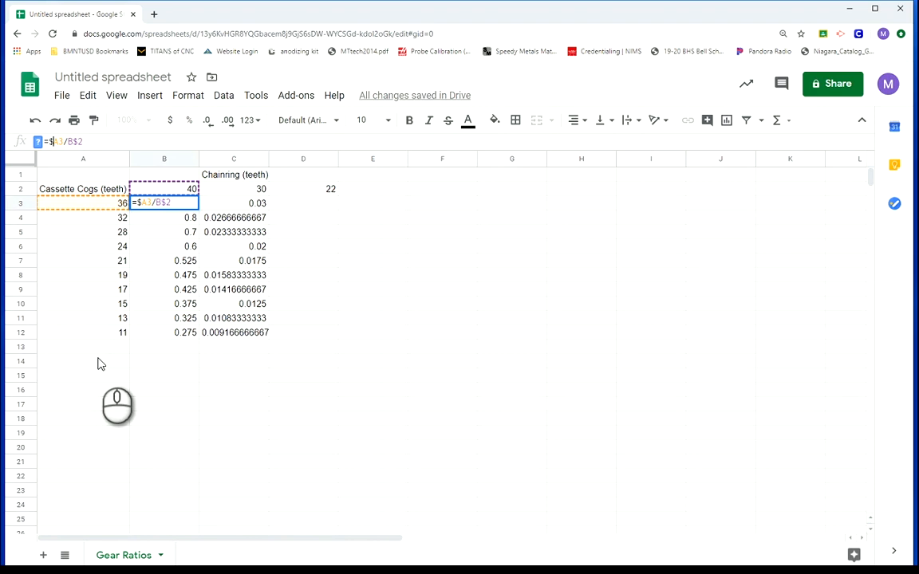
pyautogui.press('Return')
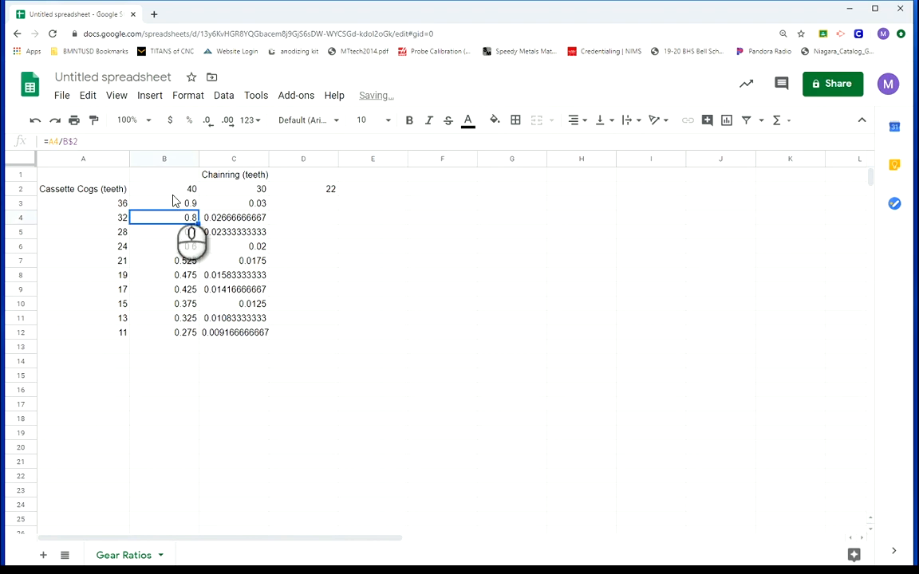
# Fill the B3 formula down to B12 and across columns C and D to complete the ratio table
pyautogui.click(173, 194)
pyautogui.click(189, 204)
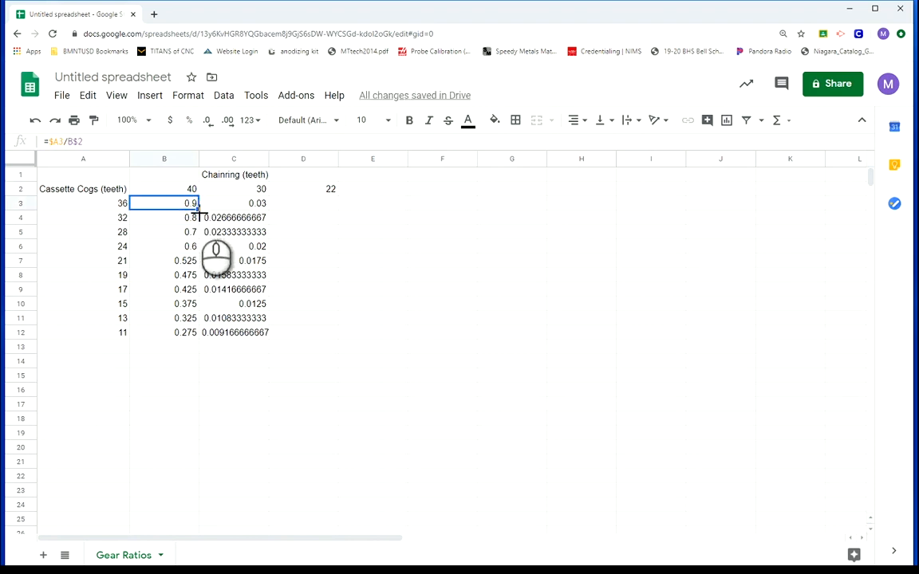
pyautogui.moveTo(198, 209); pyautogui.dragTo(198, 342)
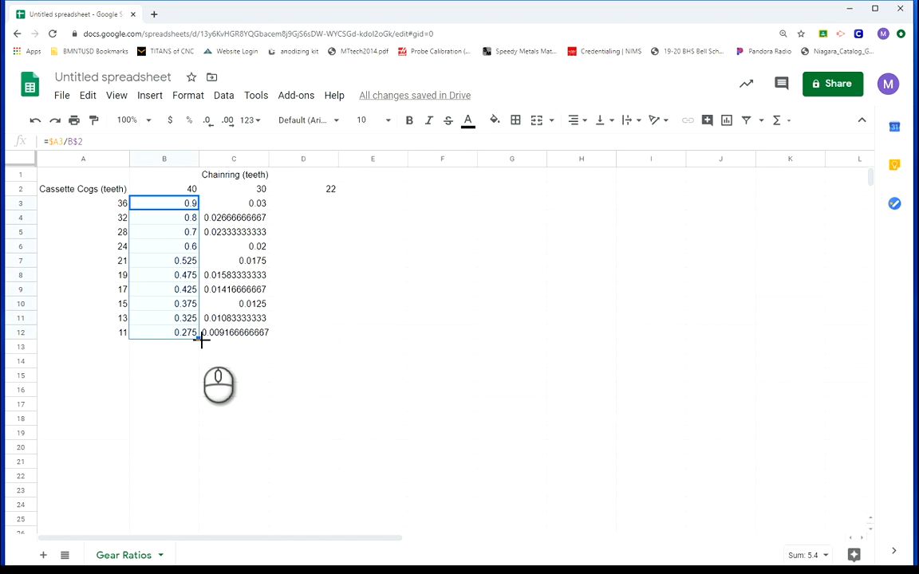
pyautogui.moveTo(201, 339); pyautogui.dragTo(263, 337)
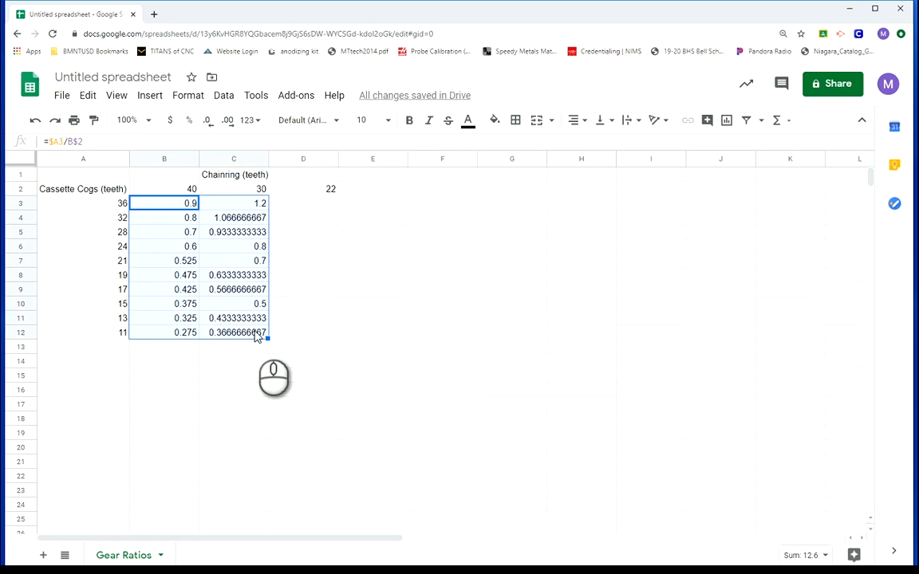
pyautogui.moveTo(268, 338); pyautogui.dragTo(309, 336)
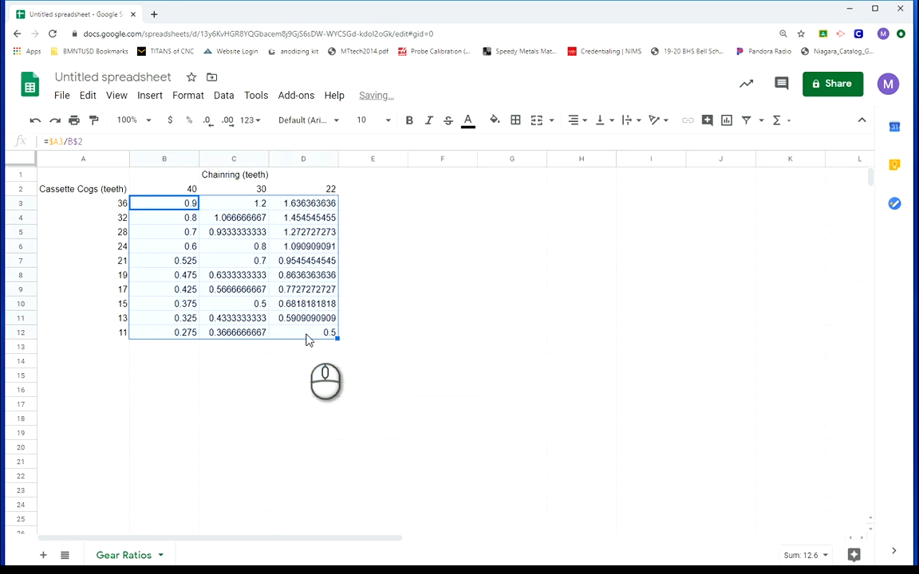
pyautogui.click(326, 403)
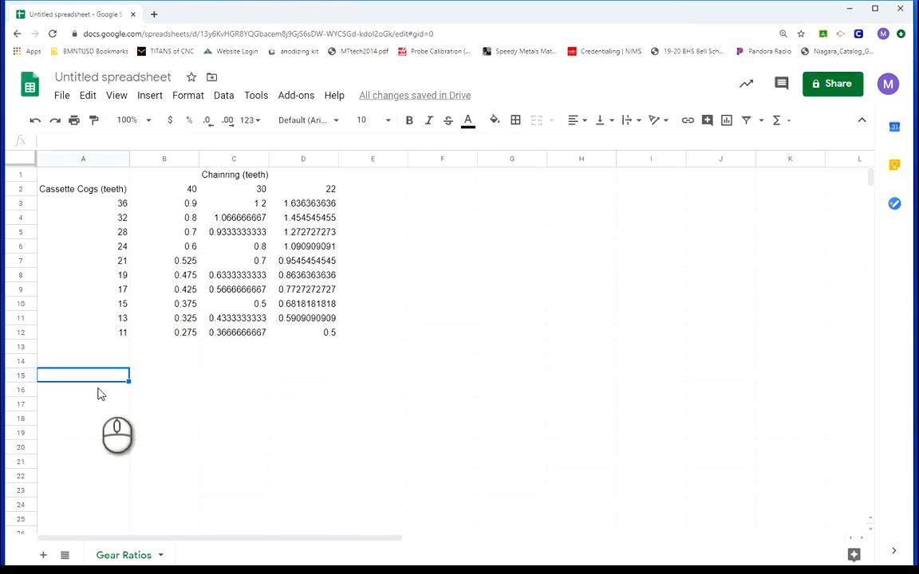
# Insert a row above row 1 and label cell A1 "Wheel Diameter (inches)"
pyautogui.rightClick(23, 173)
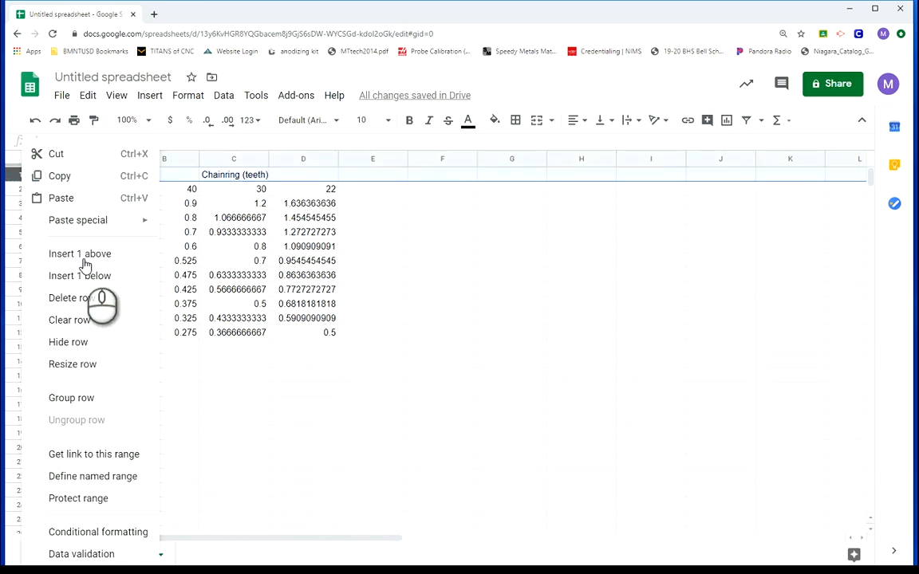
pyautogui.click(83, 260)
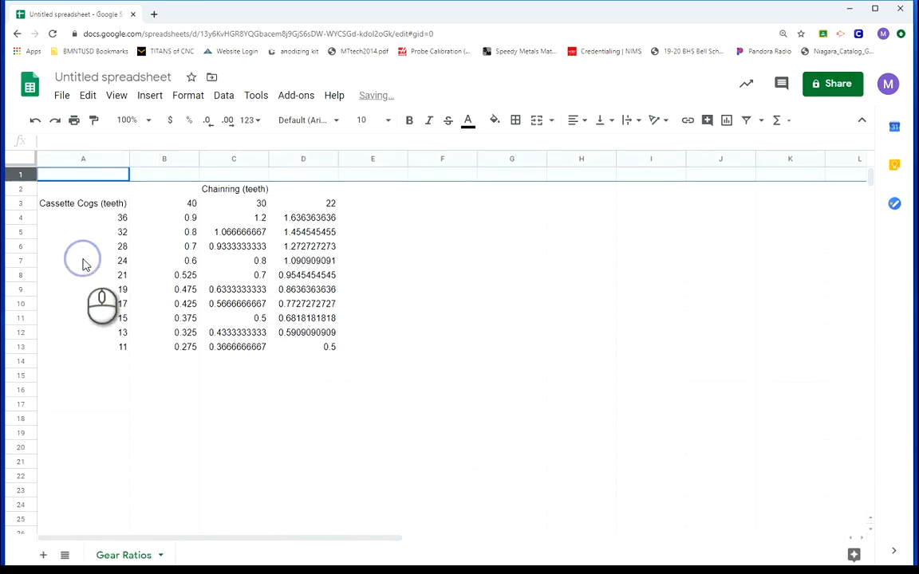
pyautogui.click(71, 180)
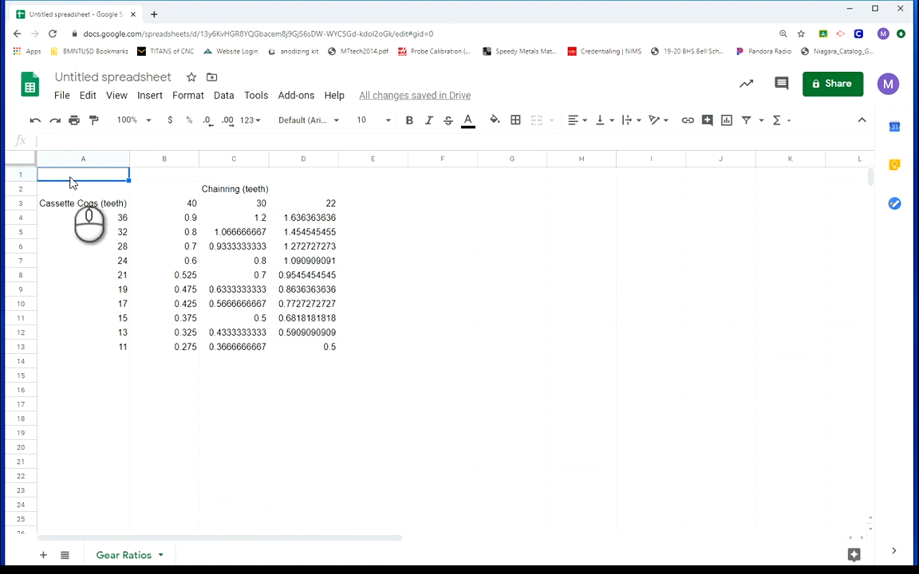
pyautogui.write('Wh')
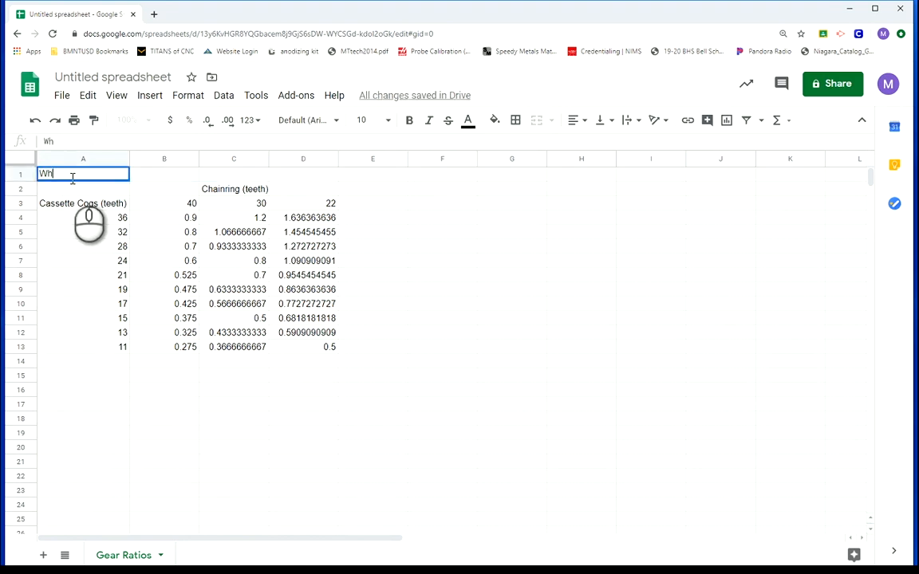
pyautogui.write('eel Diameter ')
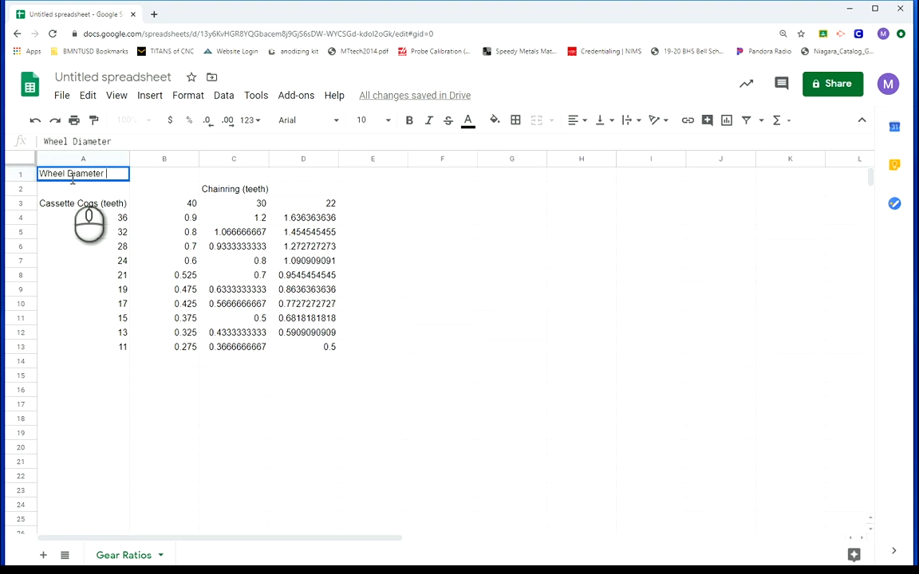
pyautogui.write('(inches)')
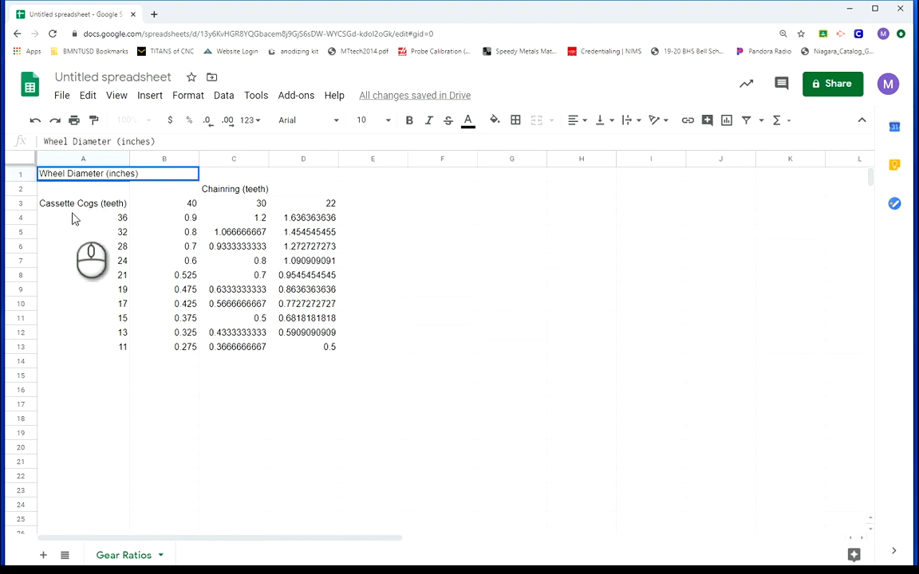
pyautogui.click(75, 246)
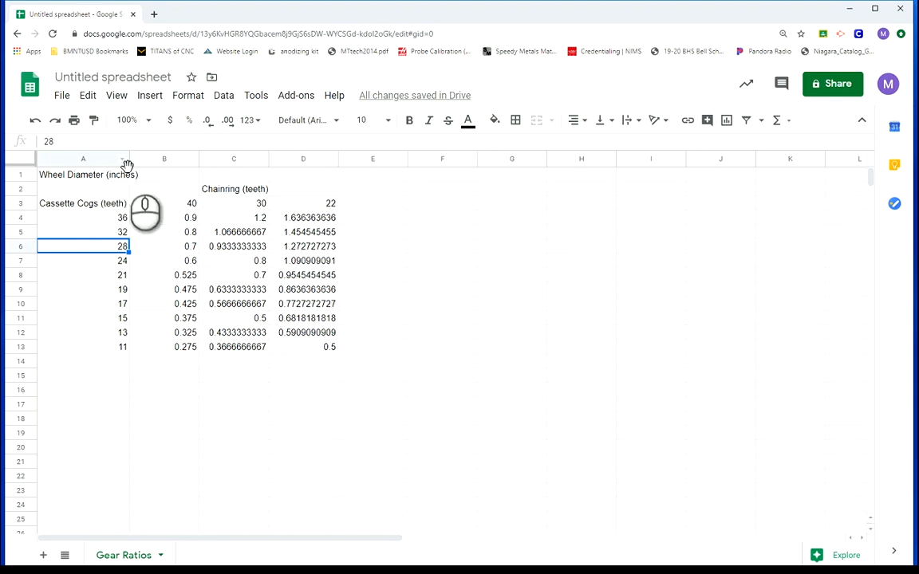
# Widen column A to fit the wheel diameter label and enter 29 in B1
pyautogui.moveTo(128, 160); pyautogui.dragTo(141, 163)
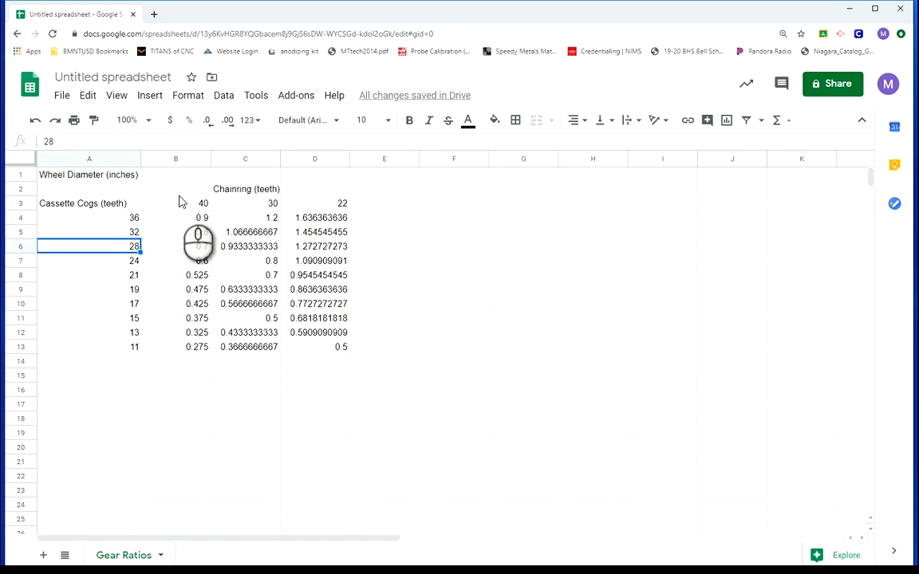
pyautogui.click(175, 176)
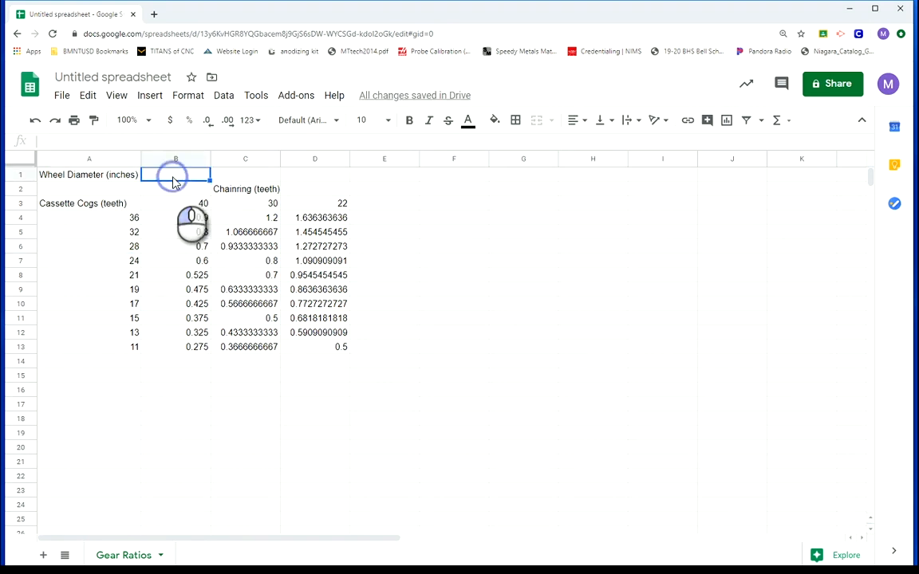
pyautogui.write('29')
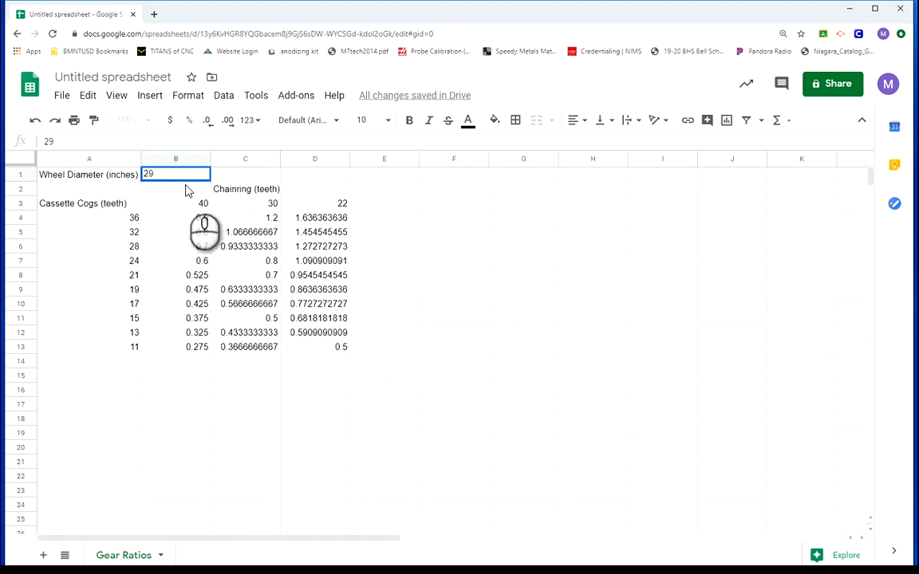
pyautogui.click(173, 194)
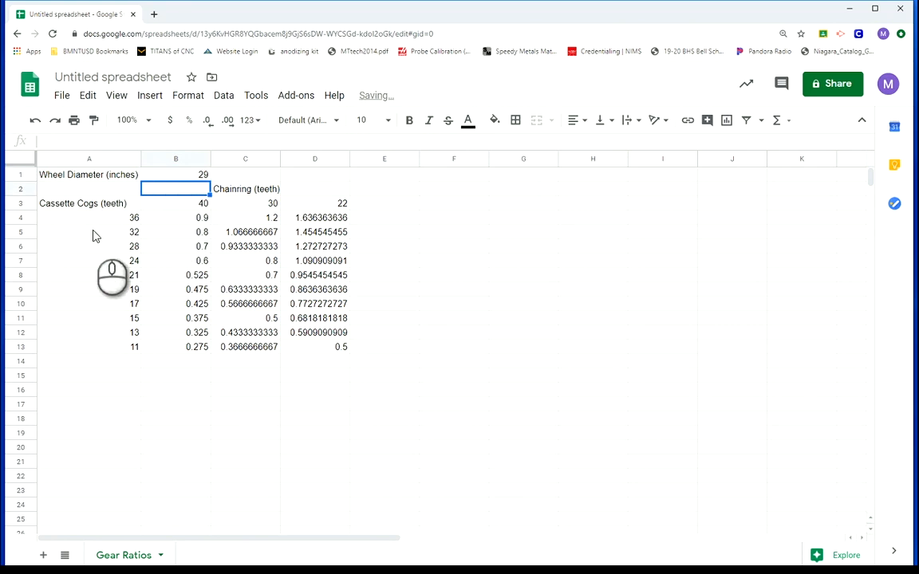
# Insert a row below row 1 and label cell A2 "Circumference"
pyautogui.rightClick(21, 175)
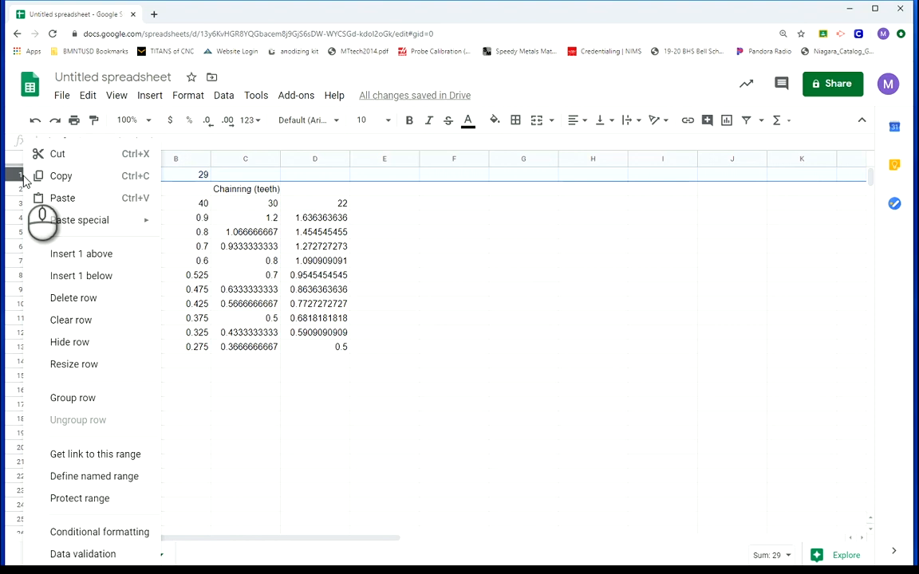
pyautogui.click(88, 283)
pyautogui.click(80, 189)
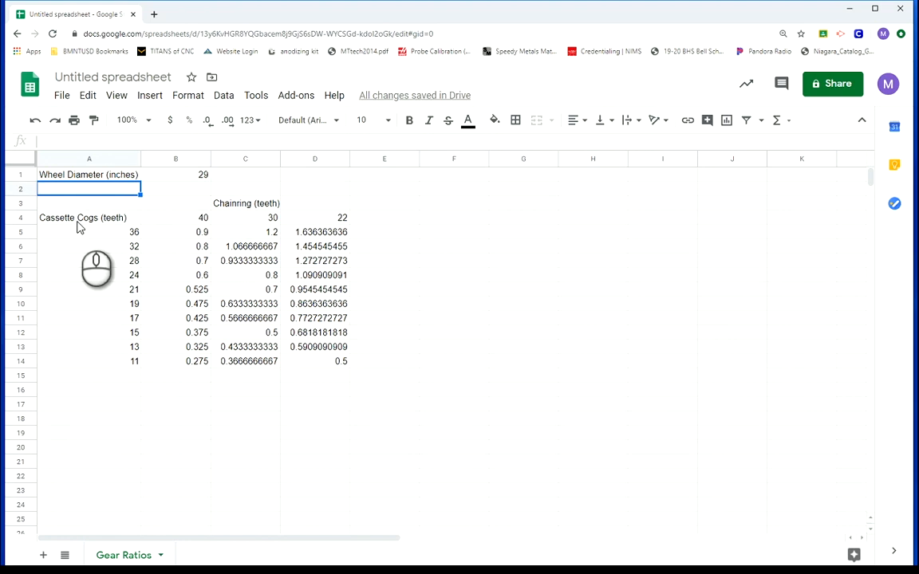
pyautogui.write('Circumference')
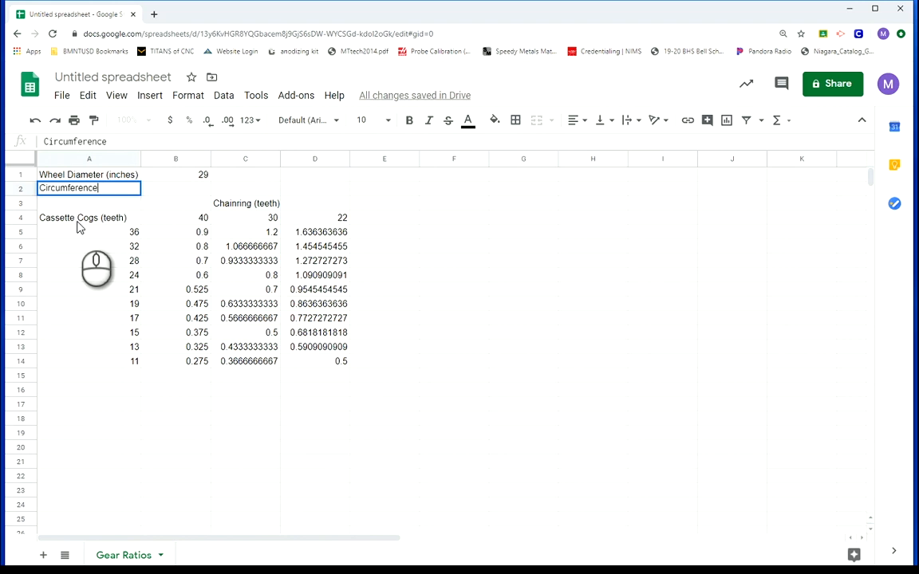
pyautogui.press('Tab')
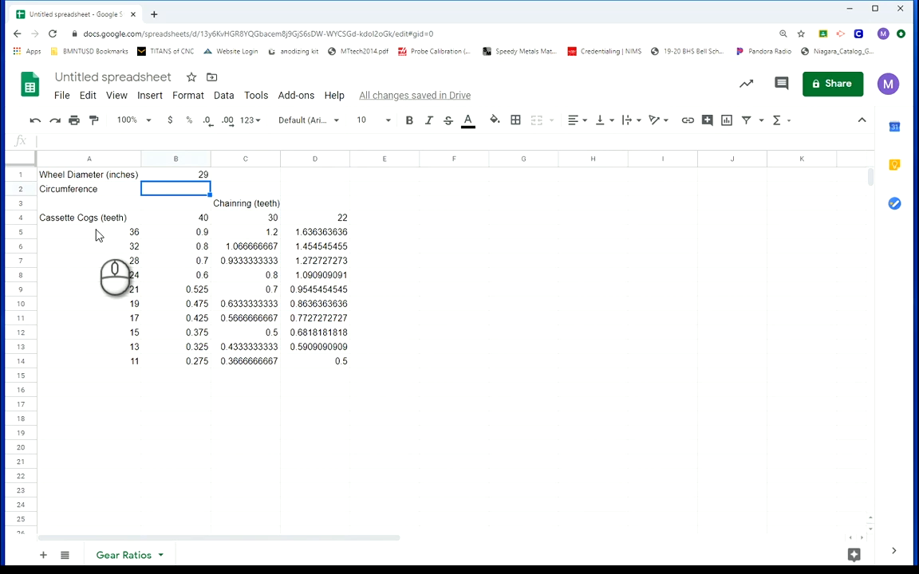
# Calculate the circumference in B2 by multiplying the wheel diameter in B1 by the PI function
pyautogui.write('=')
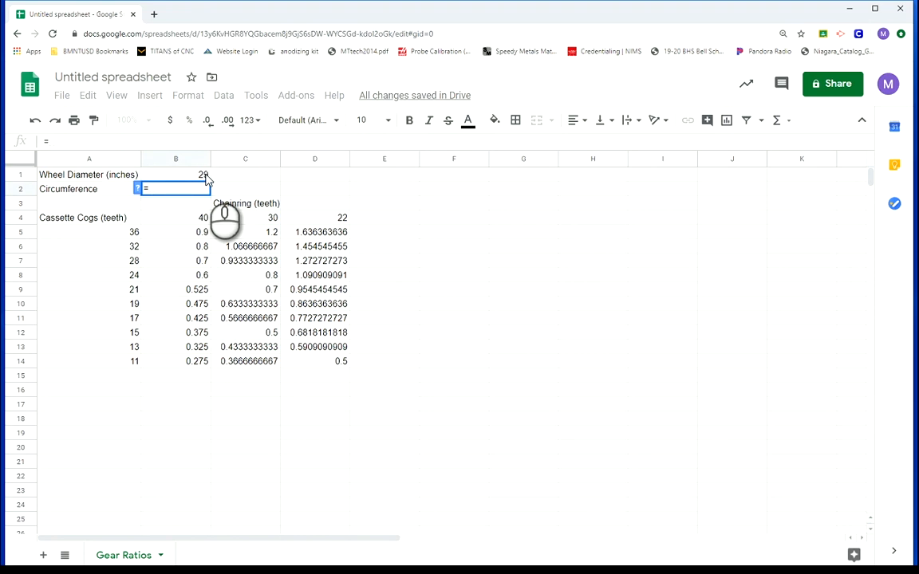
pyautogui.click(205, 177)
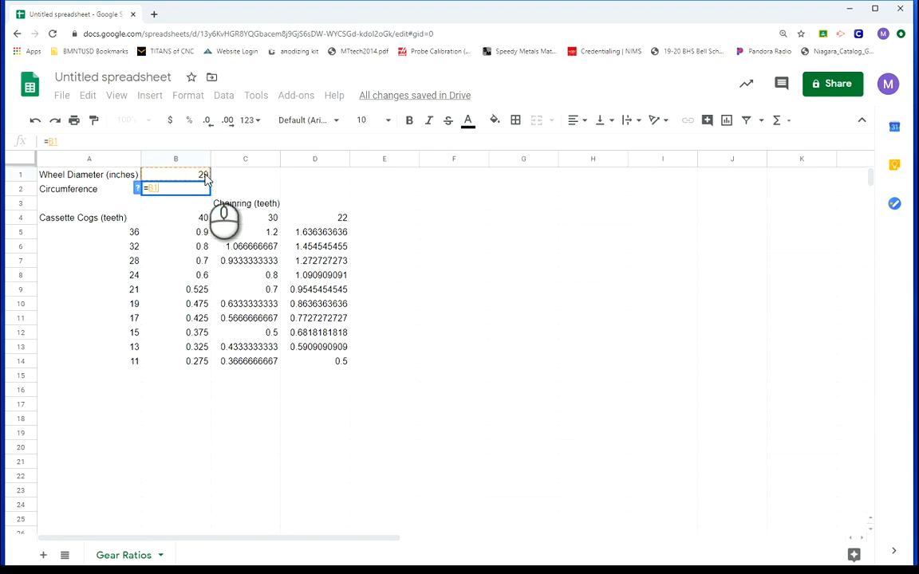
pyautogui.write('*pi')
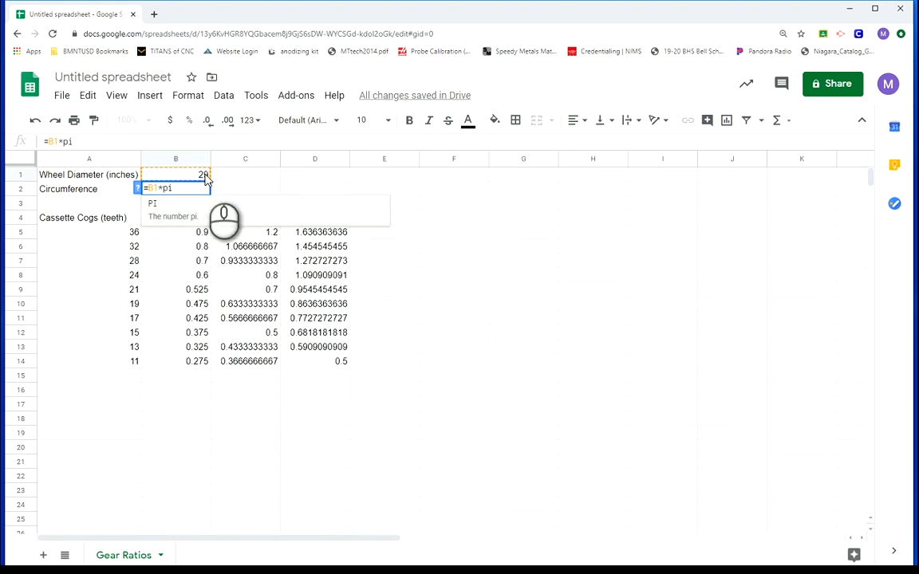
pyautogui.click(184, 213)
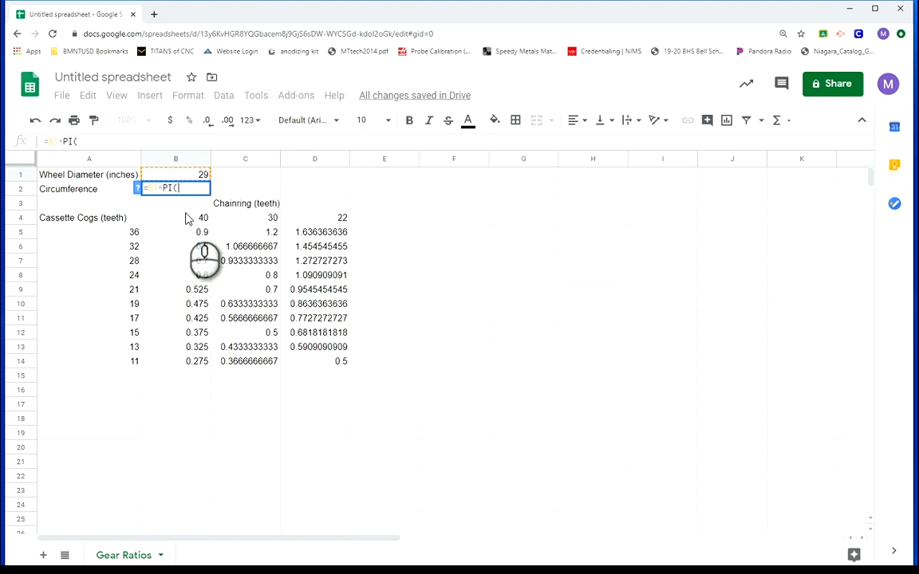
pyautogui.press('Return')
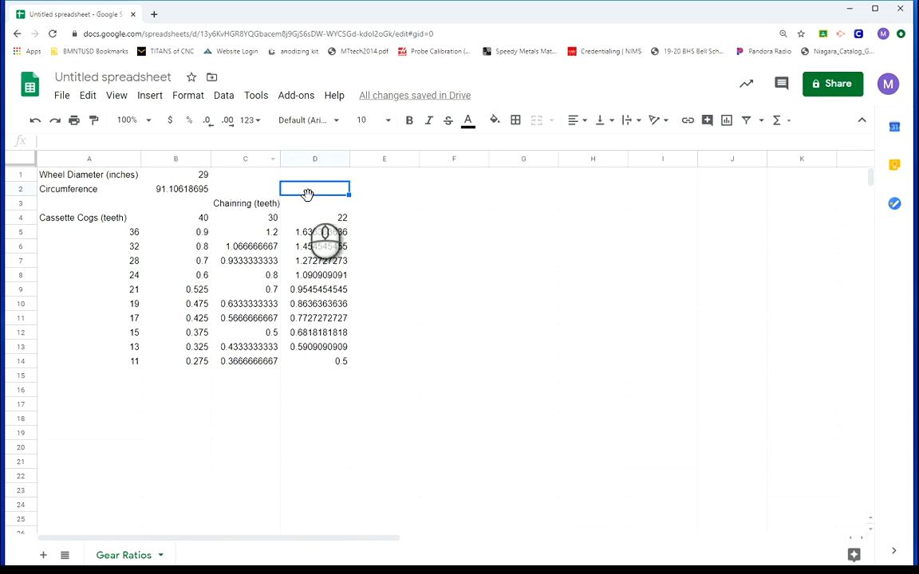
# Insert a blank column between columns B and C and enter the formula =(1/B5)*B2 in C5
pyautogui.rightClick(248, 167)
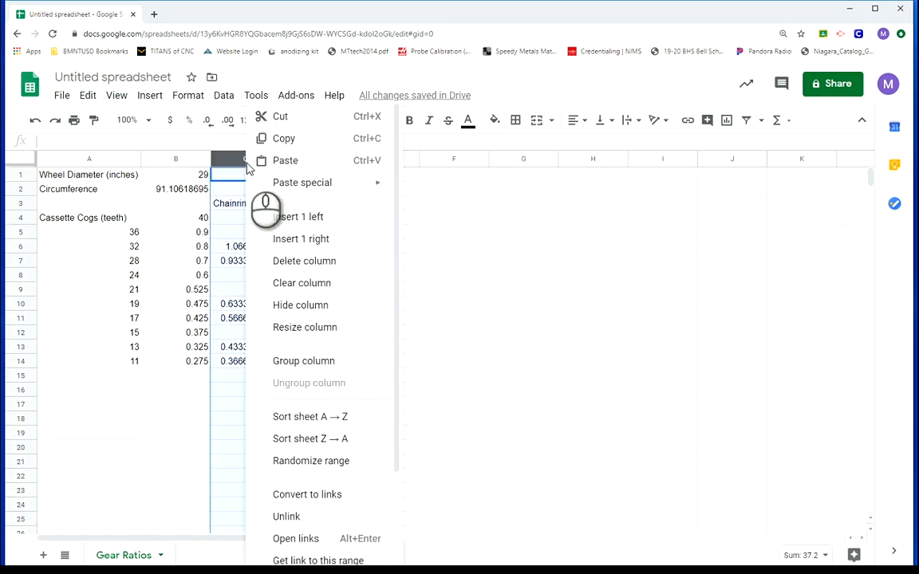
pyautogui.click(311, 227)
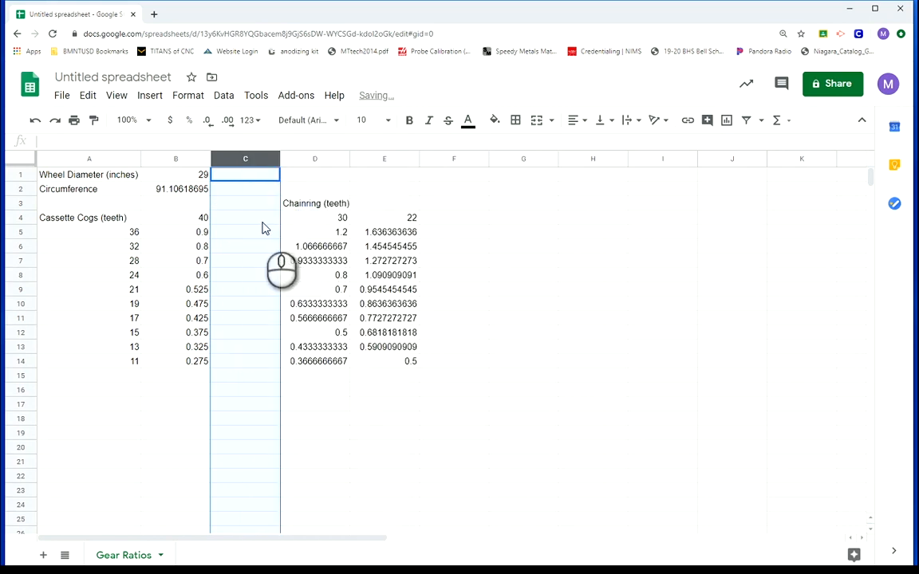
pyautogui.click(235, 236)
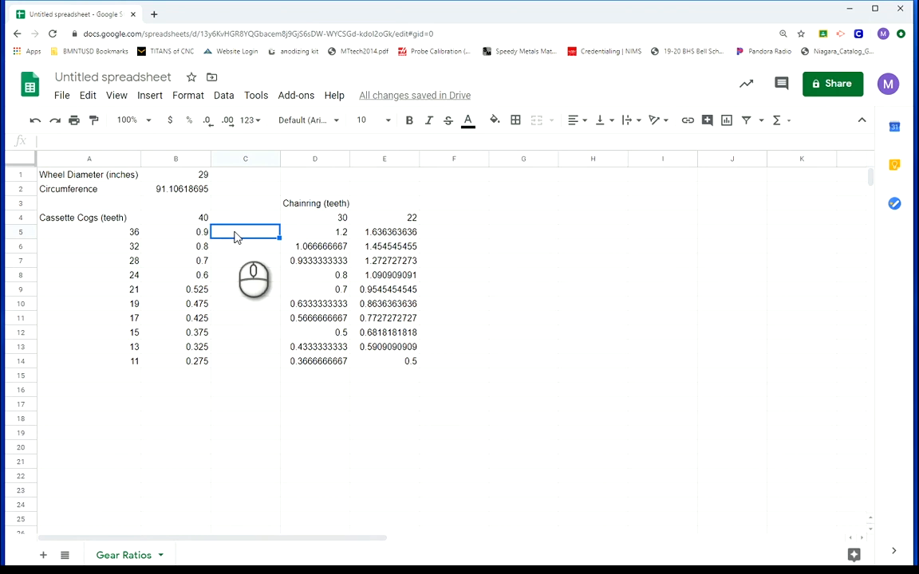
pyautogui.write('=')
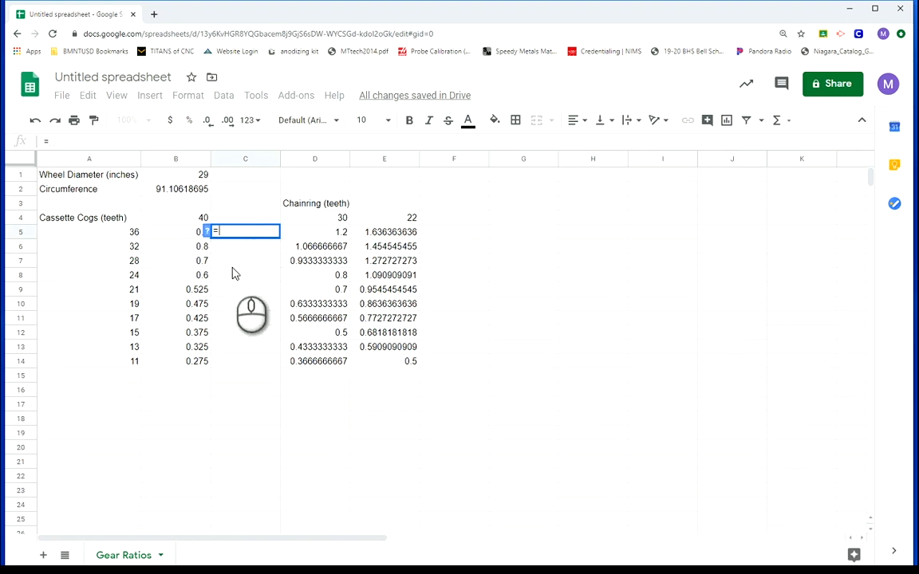
pyautogui.write('(1/')
pyautogui.click(185, 235)
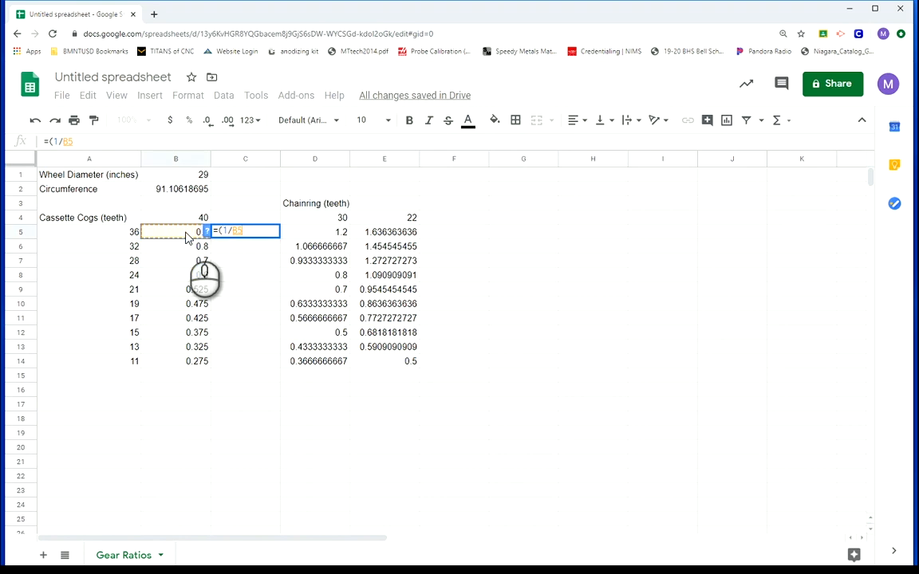
pyautogui.write(')*')
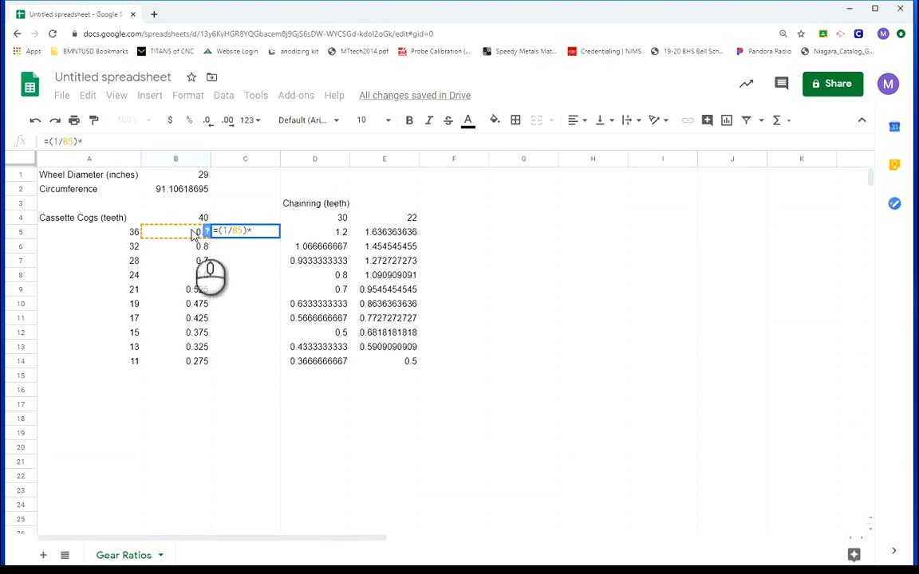
pyautogui.click(175, 193)
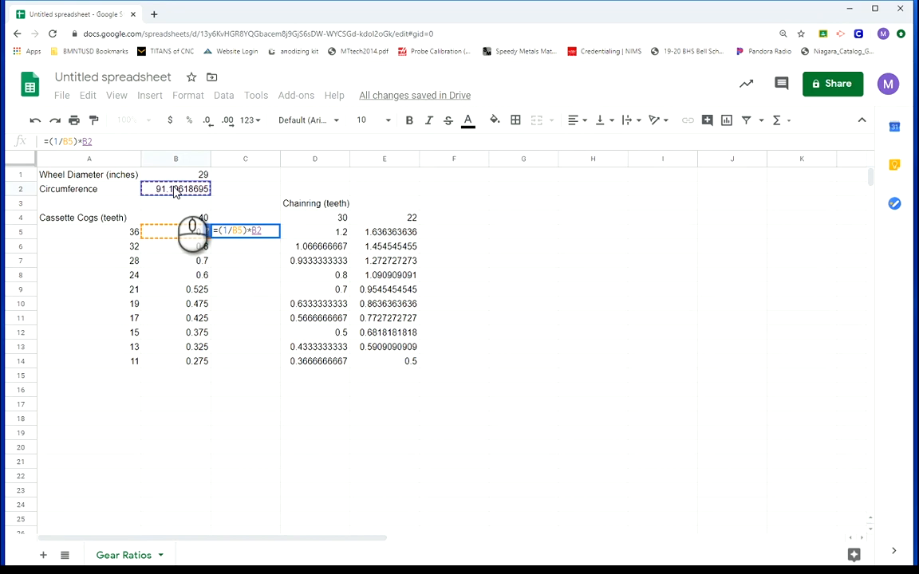
pyautogui.press('Return')
# Fill the C5 formula with its relative B2 reference down to C14
pyautogui.click(245, 234)
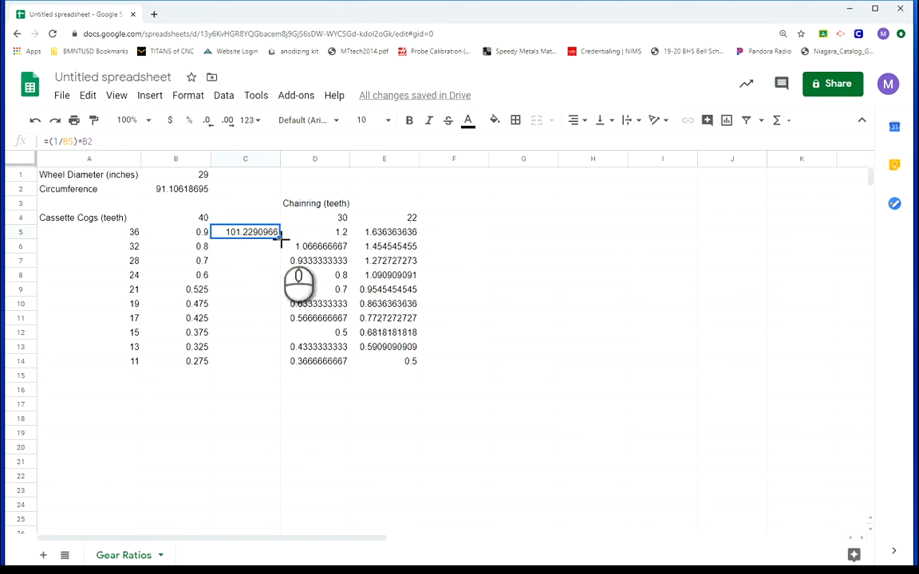
pyautogui.moveTo(282, 238); pyautogui.dragTo(281, 363)
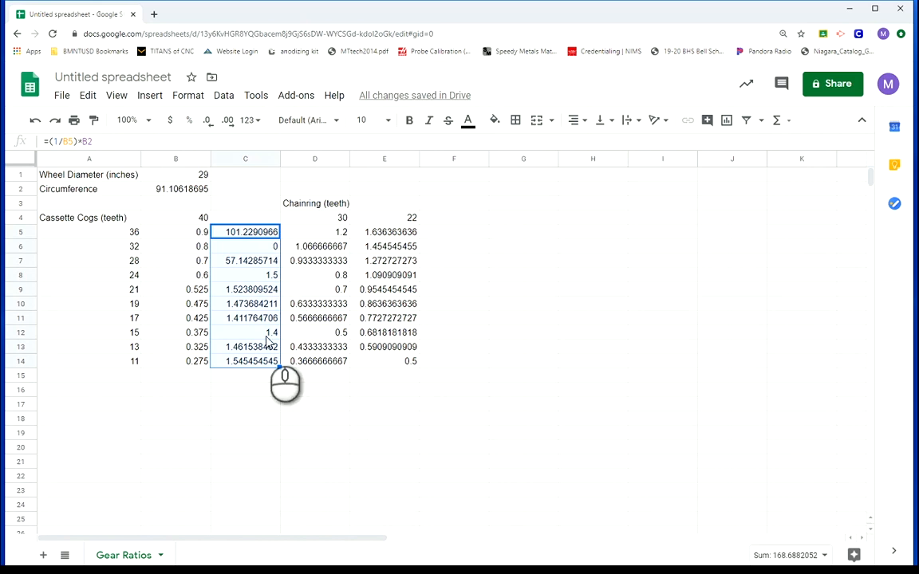
pyautogui.click(277, 418)
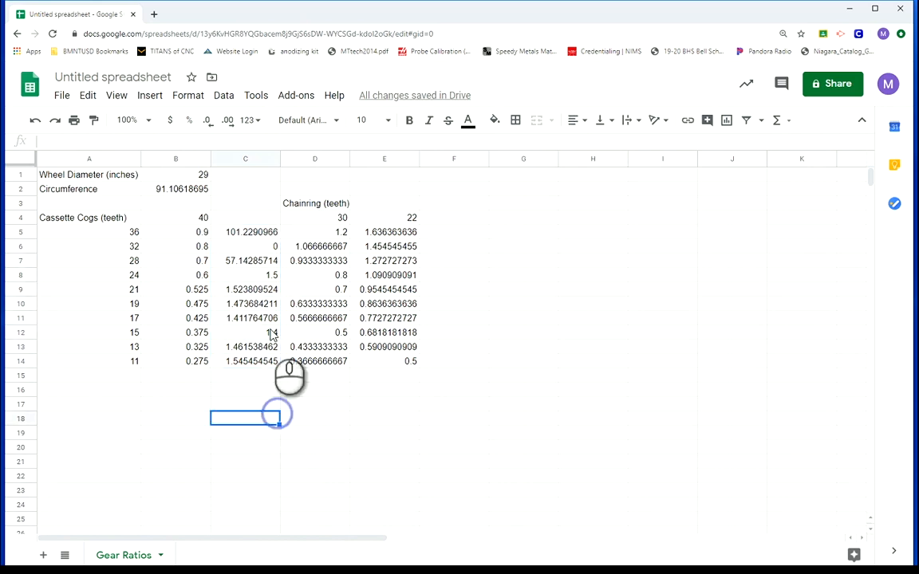
# Make the circumference reference in C5 absolute so the formula reads =(1/B5)*$B$2, and fill it down to C14
pyautogui.click(247, 235)
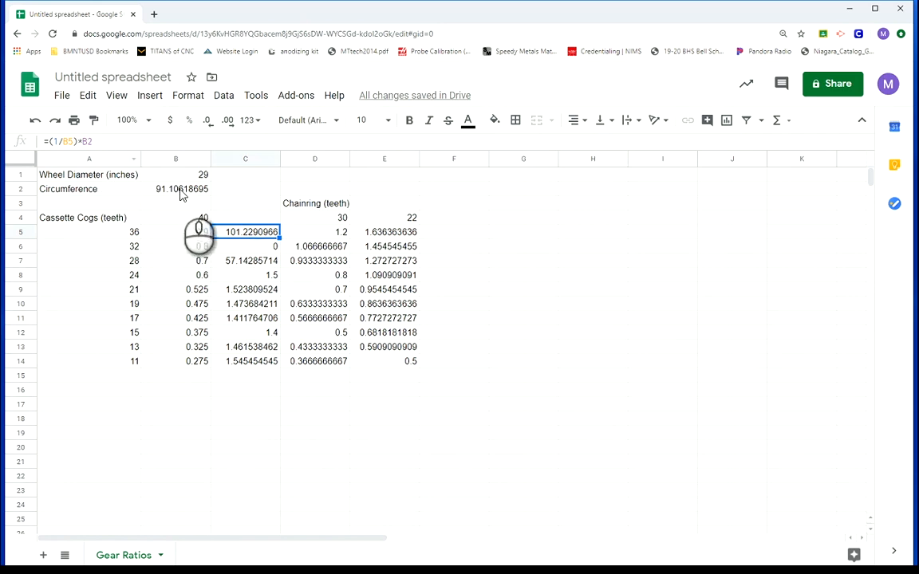
pyautogui.click(79, 142)
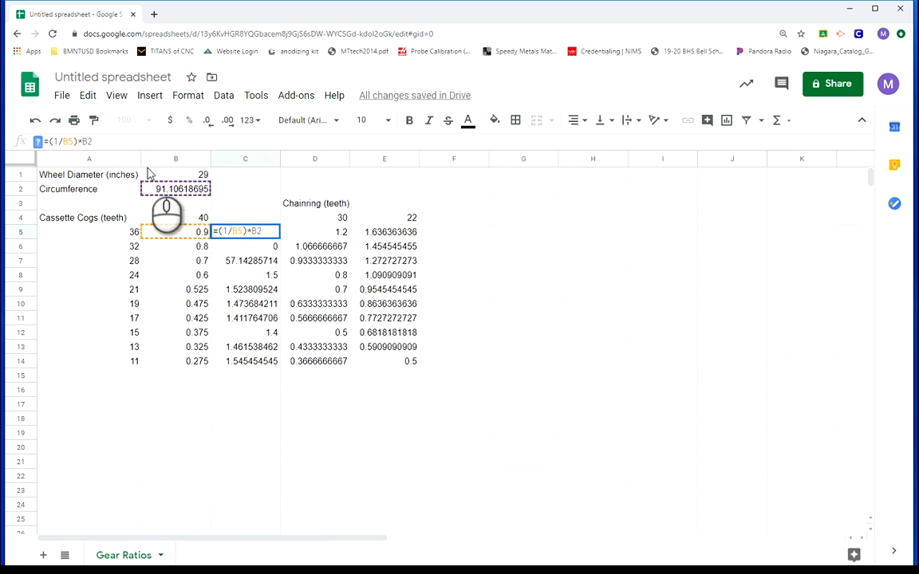
pyautogui.write('$')
pyautogui.press('Right')
pyautogui.write('$')
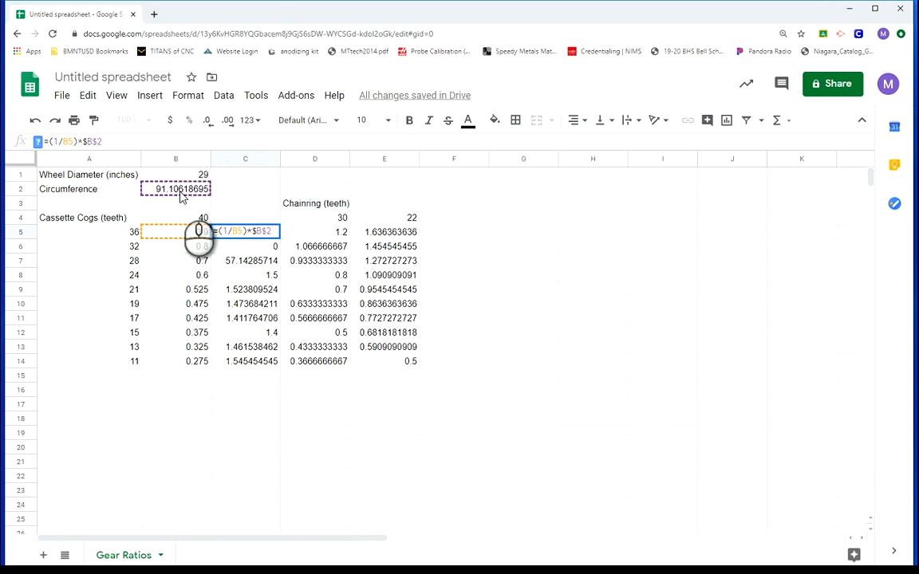
pyautogui.press('Return')
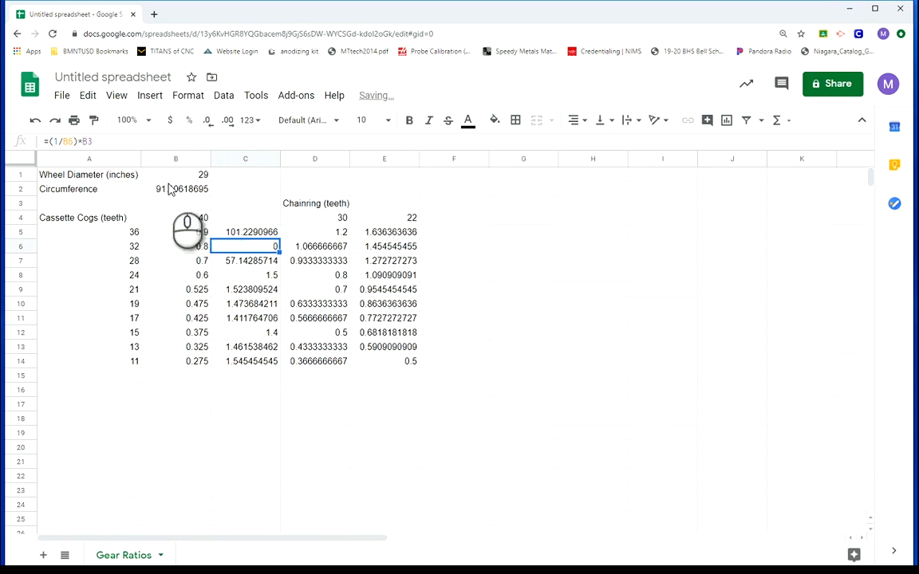
pyautogui.click(250, 230)
pyautogui.moveTo(280, 238); pyautogui.dragTo(278, 373)
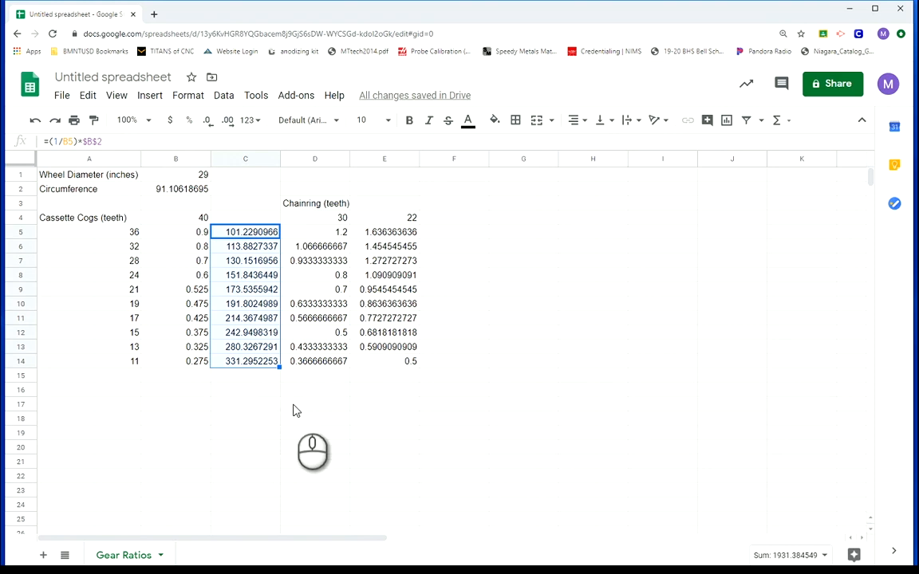
# Copy the distance formula from C5 and insert a blank column after column D
pyautogui.click(241, 233)
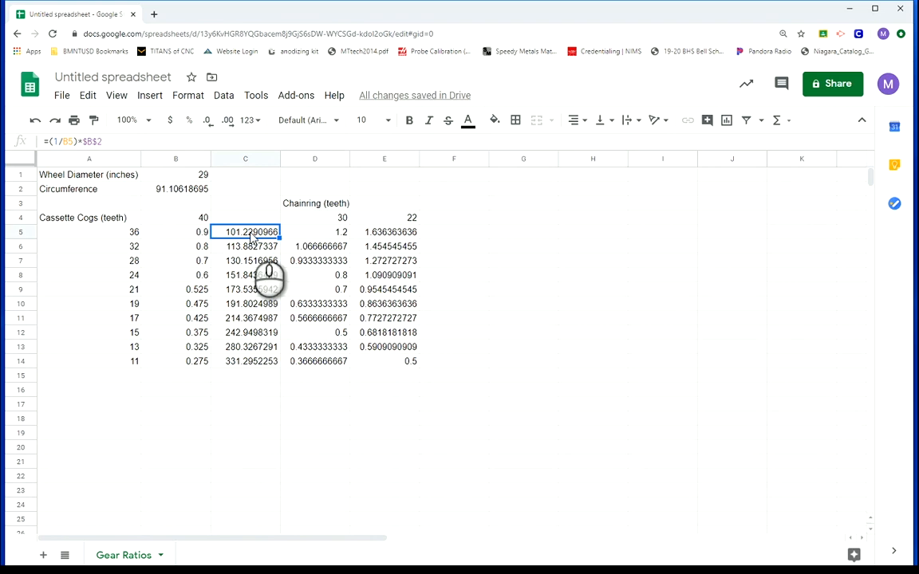
pyautogui.tripleClick(119, 141)
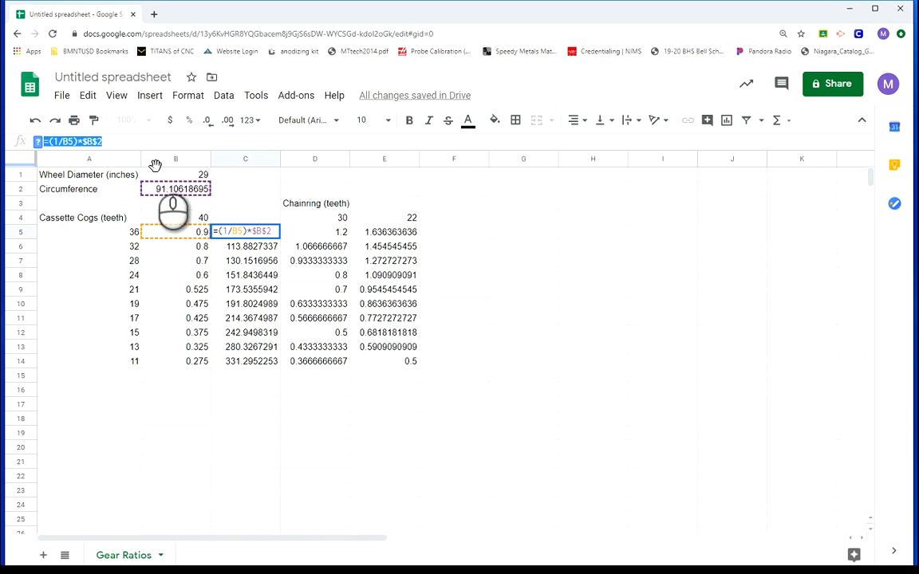
pyautogui.rightClick(324, 164)
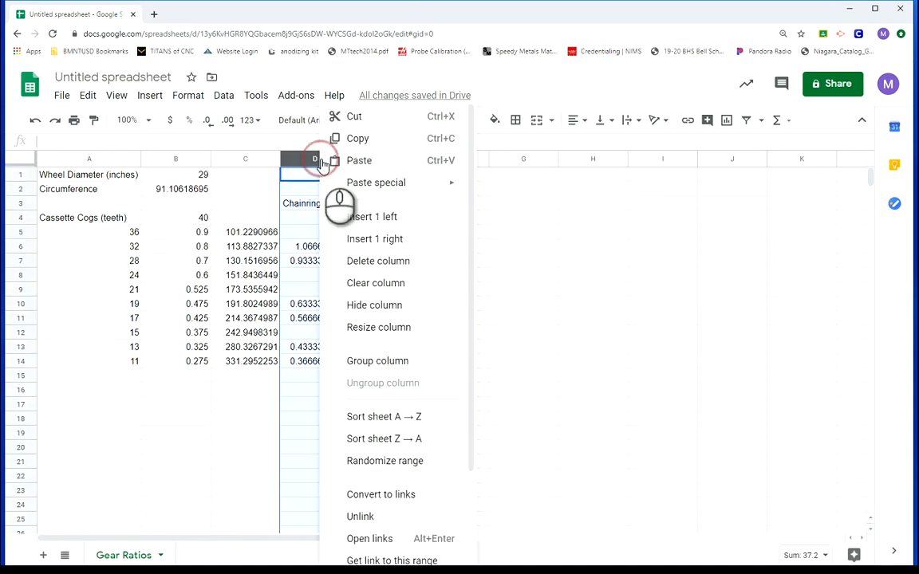
pyautogui.click(412, 241)
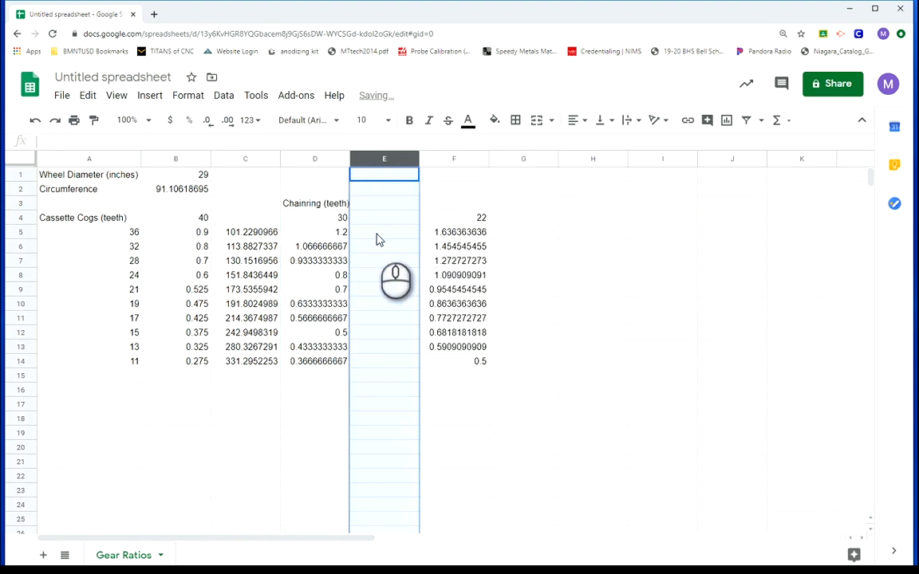
# Paste the copied formula into E5 and change its ratio reference so it reads =(1/D5)*$B$2
pyautogui.click(380, 239)
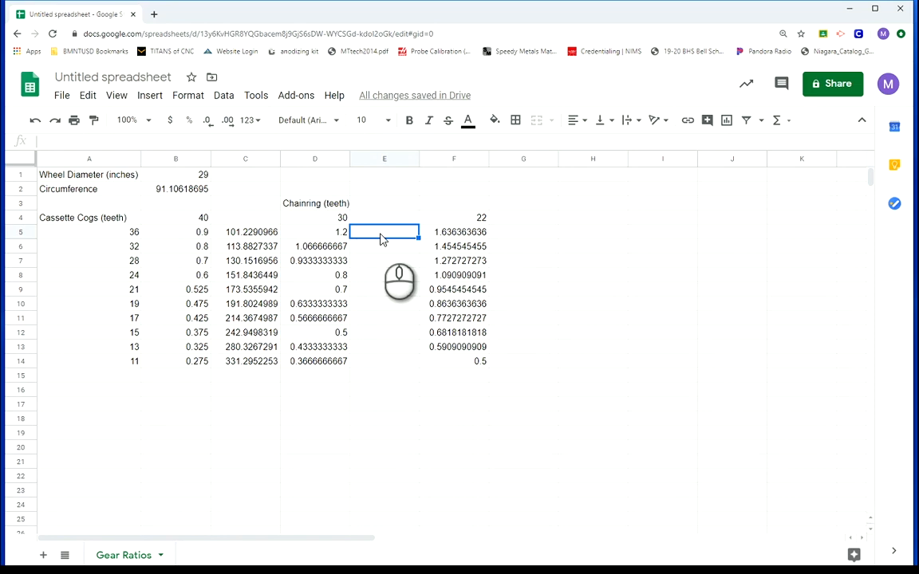
pyautogui.write('101.2290966')
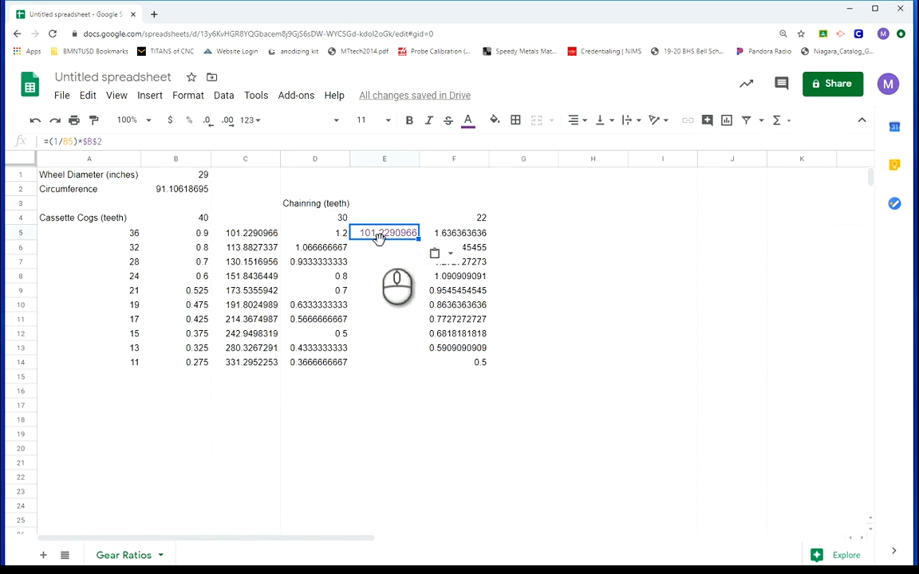
pyautogui.doubleClick(68, 143)
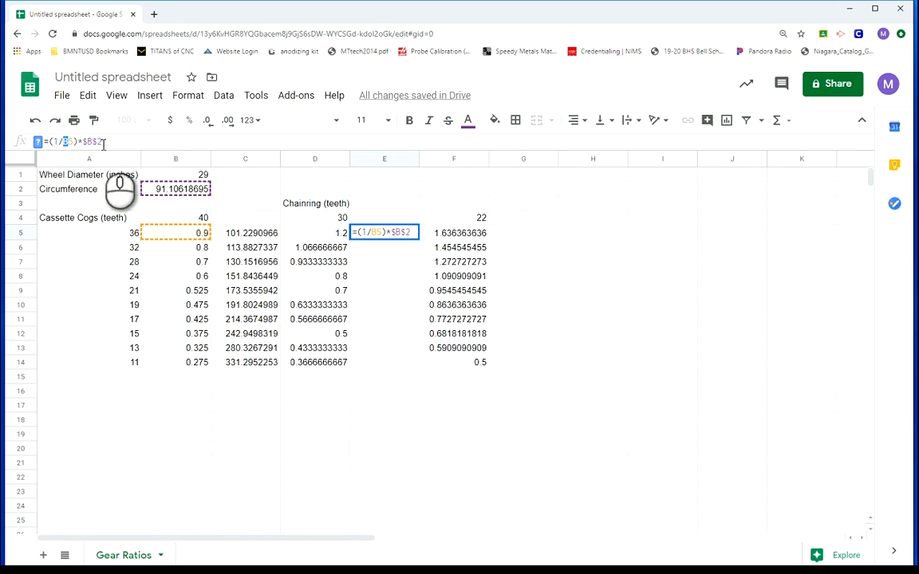
pyautogui.write('D5')
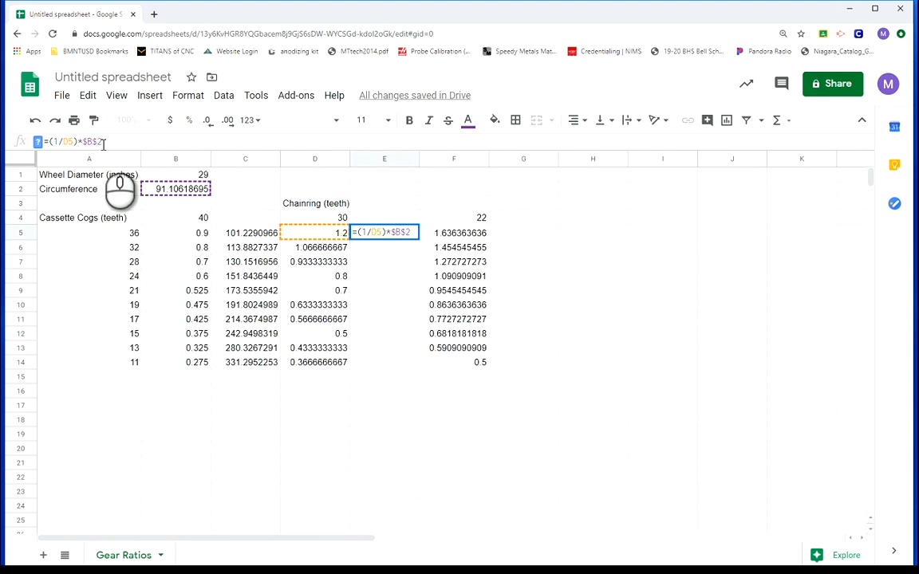
pyautogui.press('Return')
# Fill the E5 distance formula down to E14
pyautogui.click(369, 231)
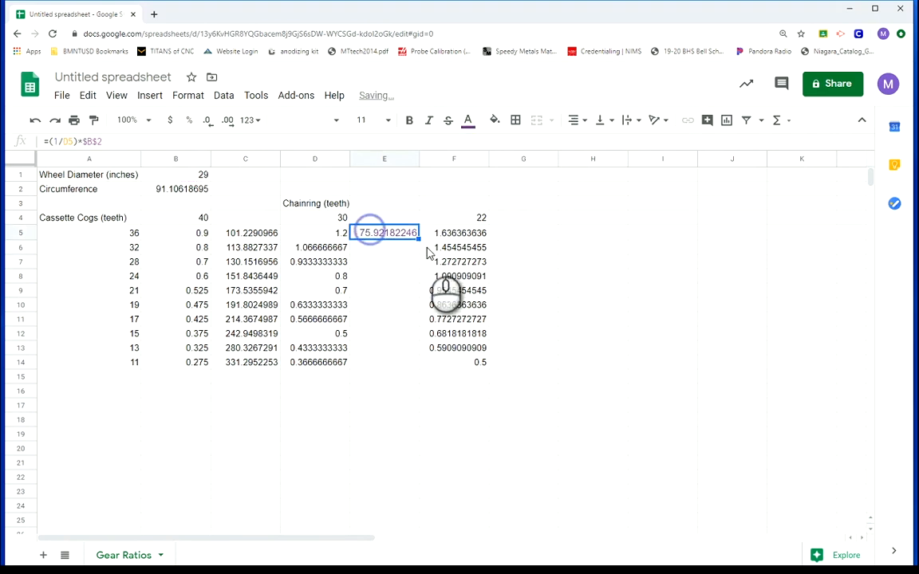
pyautogui.moveTo(419, 239); pyautogui.dragTo(421, 362)
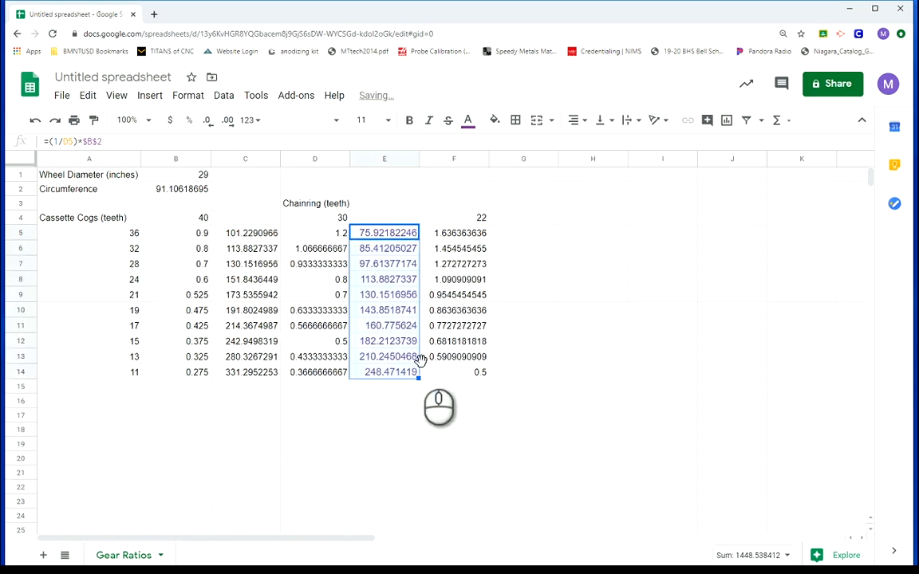
pyautogui.click(416, 419)
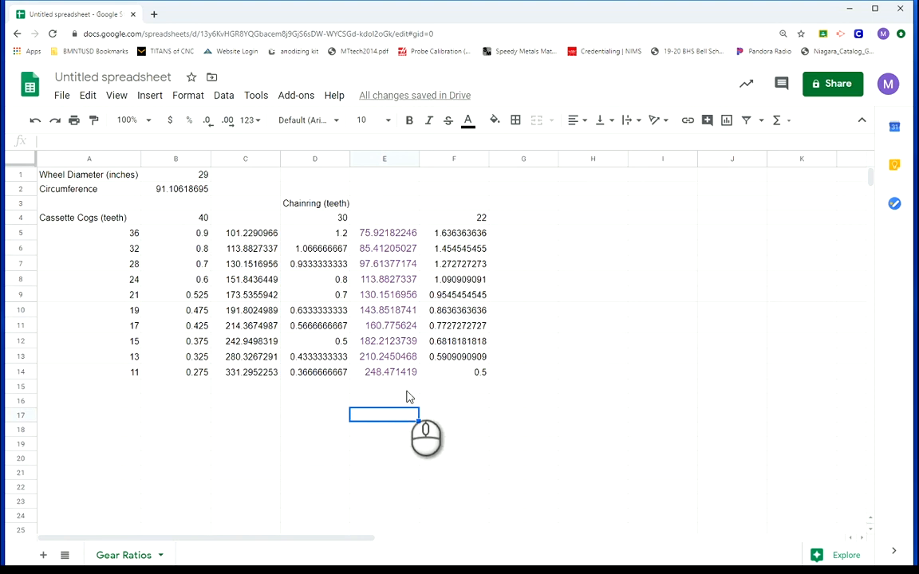
# Paste the copied distance formula into G5 and change its ratio reference so it reads =(1/F5)*$B$2
pyautogui.click(511, 236)
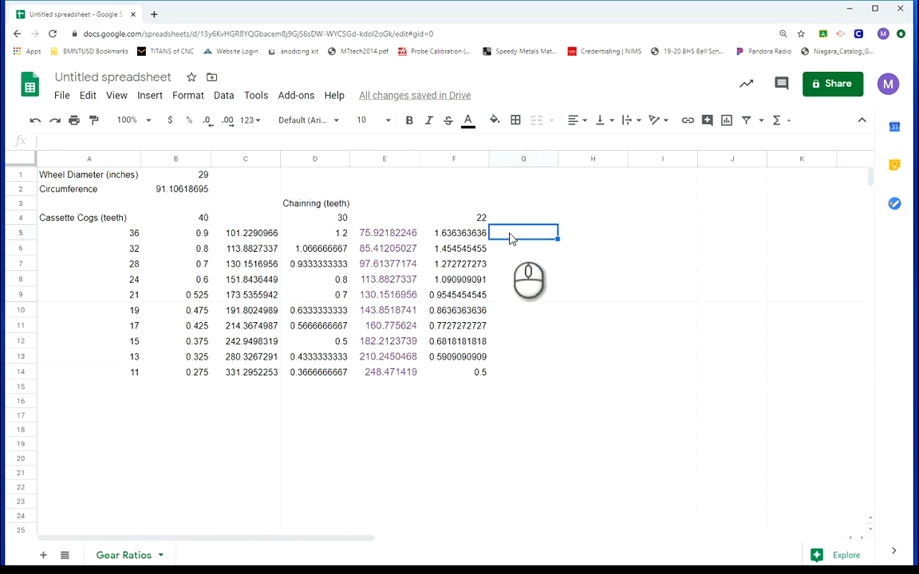
pyautogui.write('101.2290966')
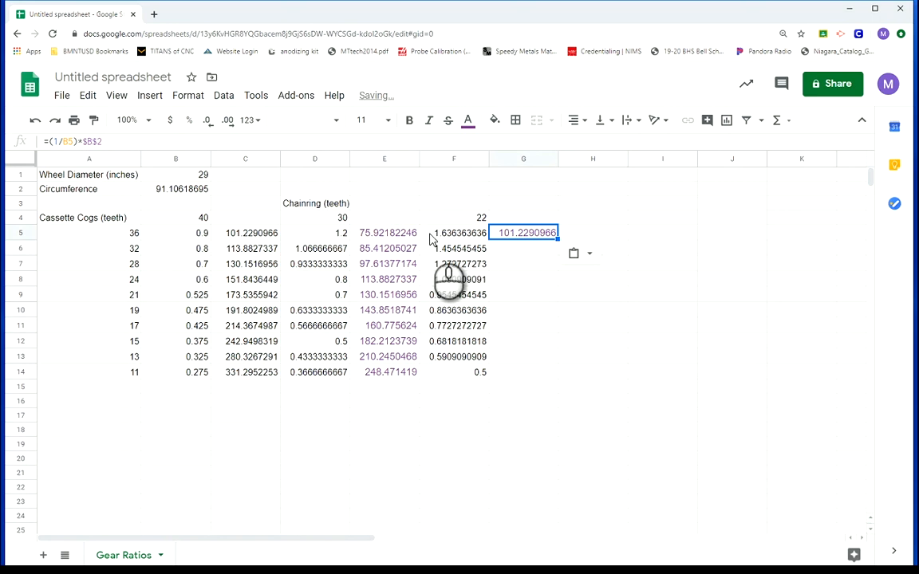
pyautogui.doubleClick(68, 142)
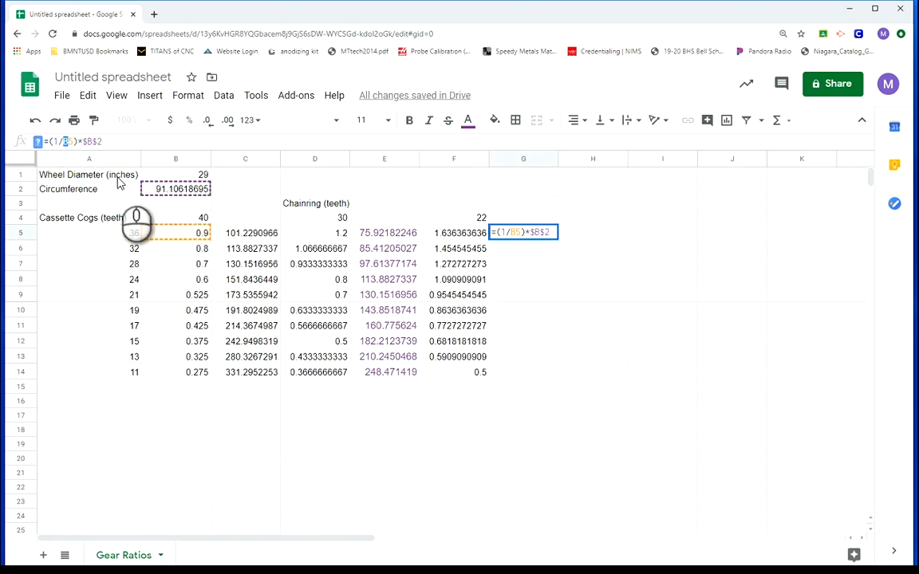
pyautogui.write('F5')
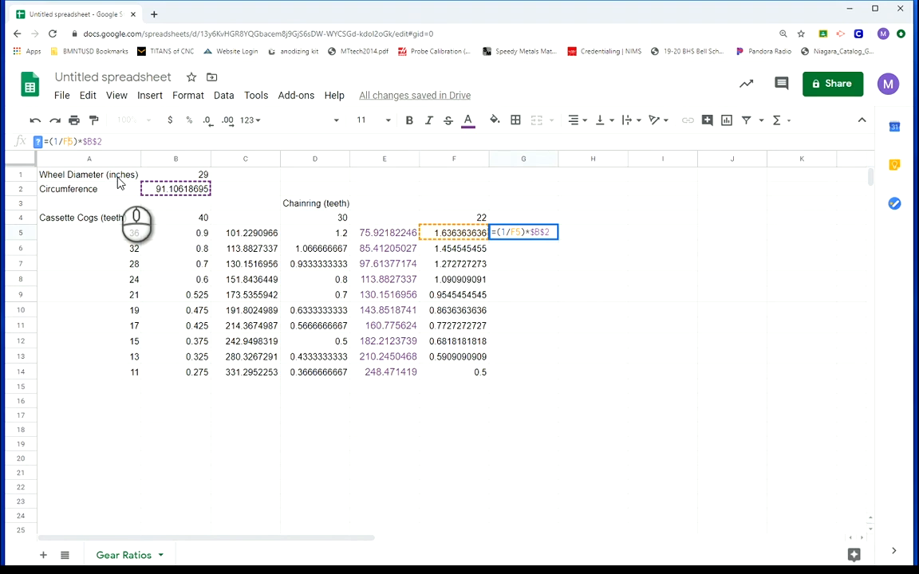
pyautogui.press('Return')
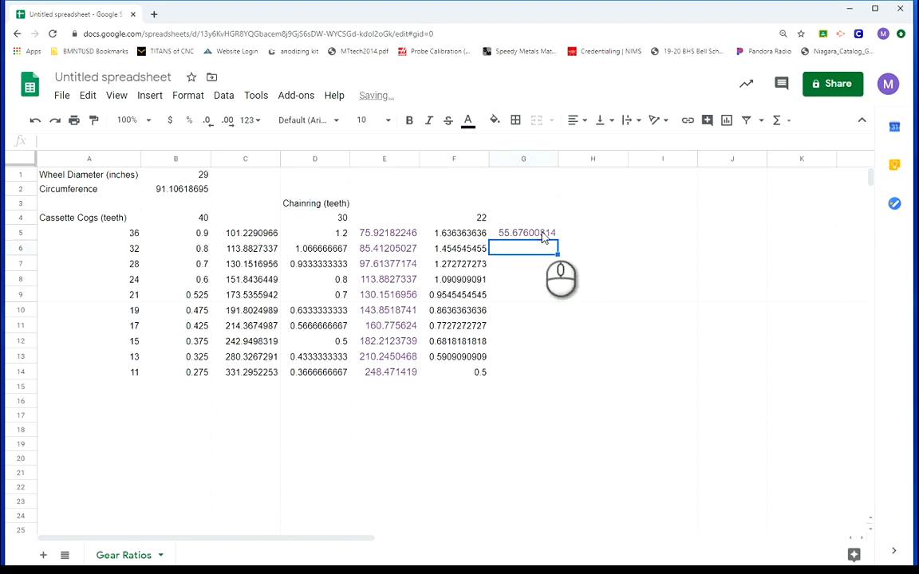
# Fill the G5 distance formula down to G14
pyautogui.click(542, 237)
pyautogui.moveTo(557, 240); pyautogui.dragTo(543, 378)
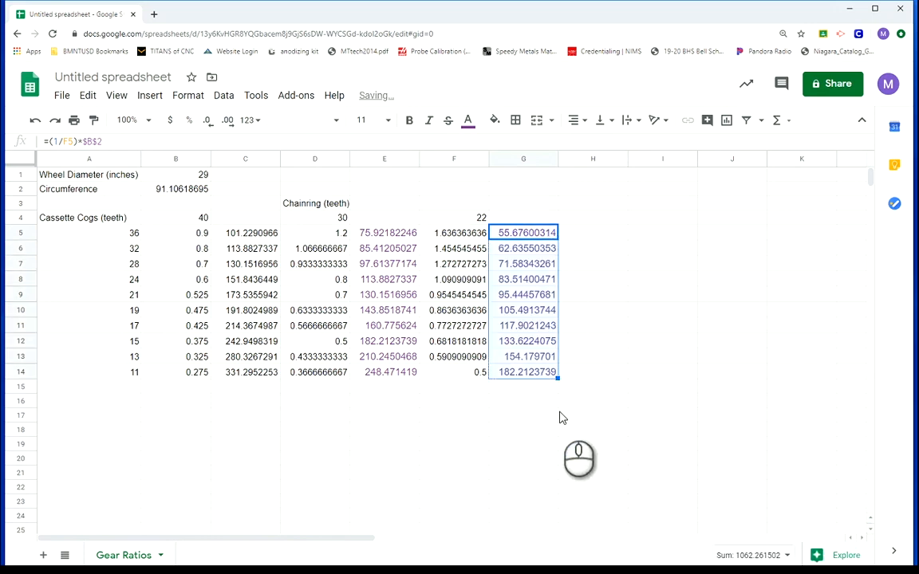
pyautogui.click(562, 415)
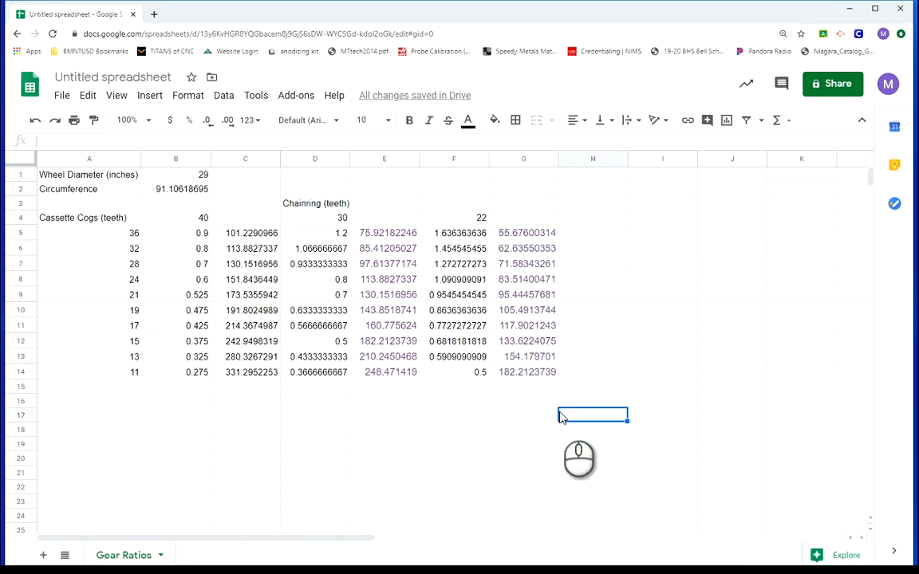
# Enter the heading "Distance Per Revolution (40)" in C4 and fit column C to its text
pyautogui.click(232, 218)
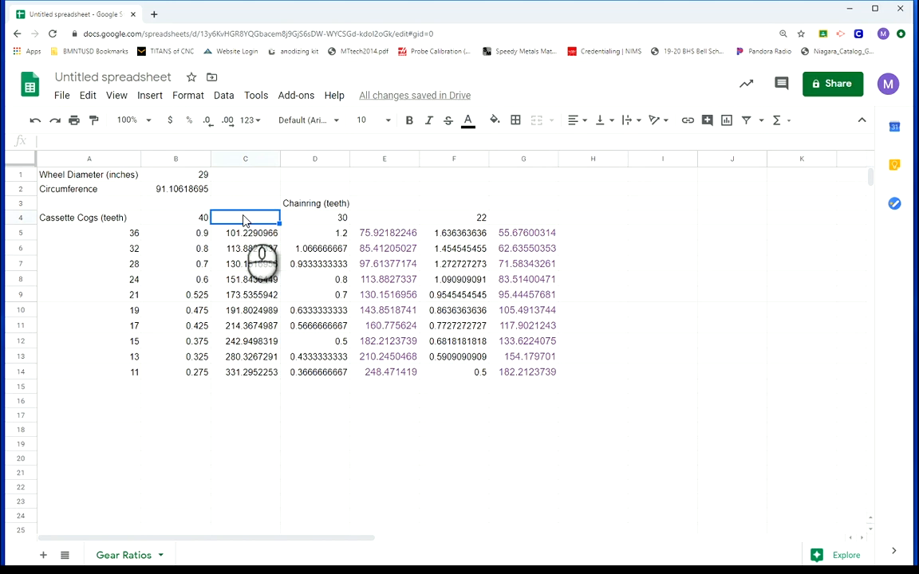
pyautogui.write('Di')
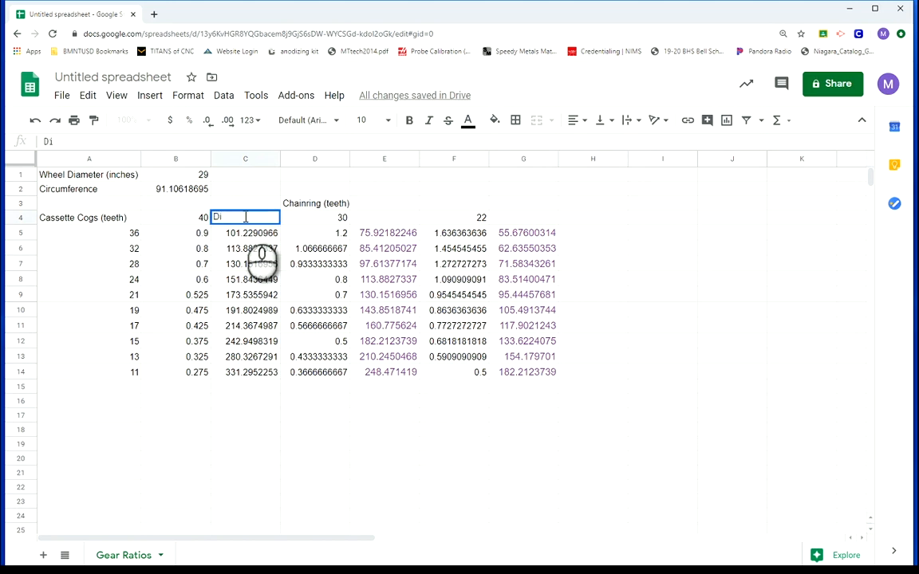
pyautogui.write('stance Per Revolu')
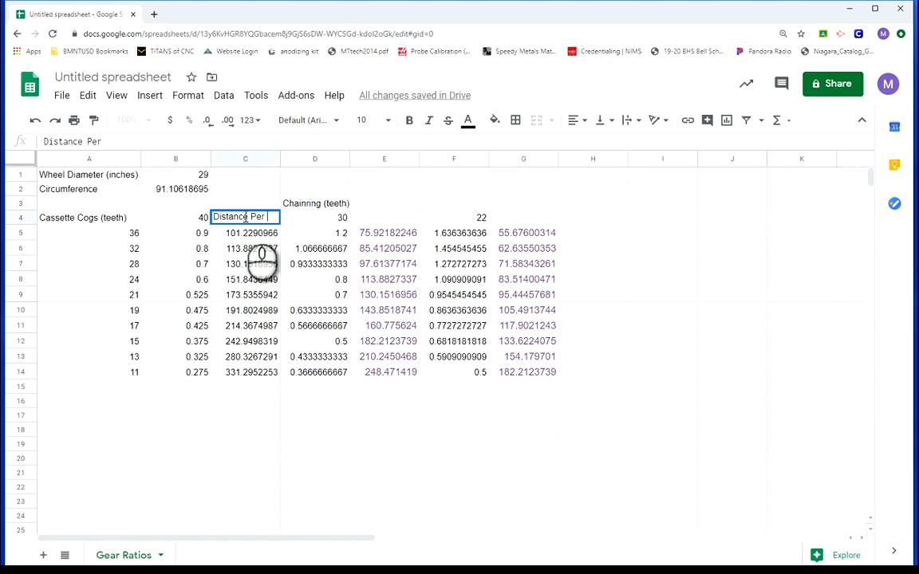
pyautogui.write('tio')
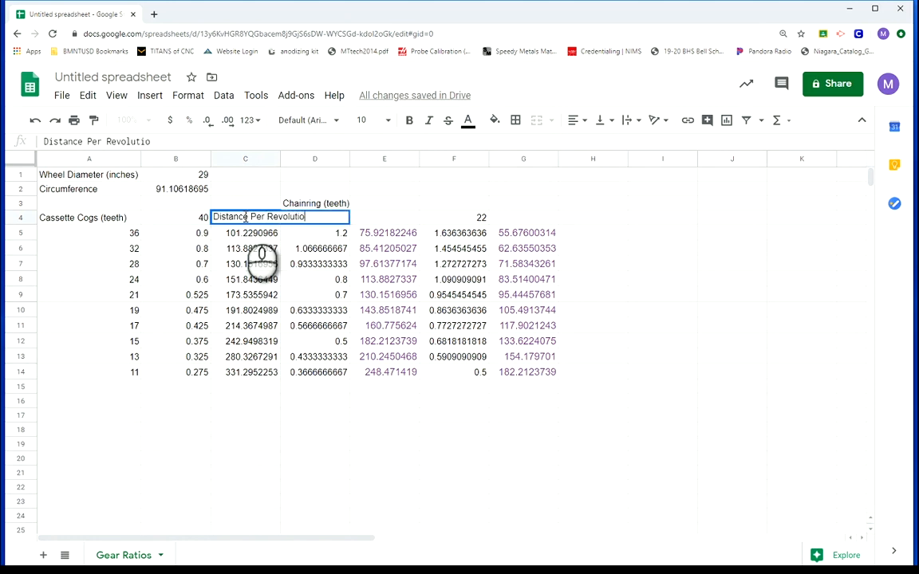
pyautogui.write('n 40 Teet')
pyautogui.press('BackSpace')
pyautogui.press('BackSpace')
pyautogui.press('BackSpace')
pyautogui.press('BackSpace')
pyautogui.press('BackSpace')
pyautogui.press('BackSpace')
pyautogui.press('BackSpace')
pyautogui.write('(4)0)')
pyautogui.press('Return')
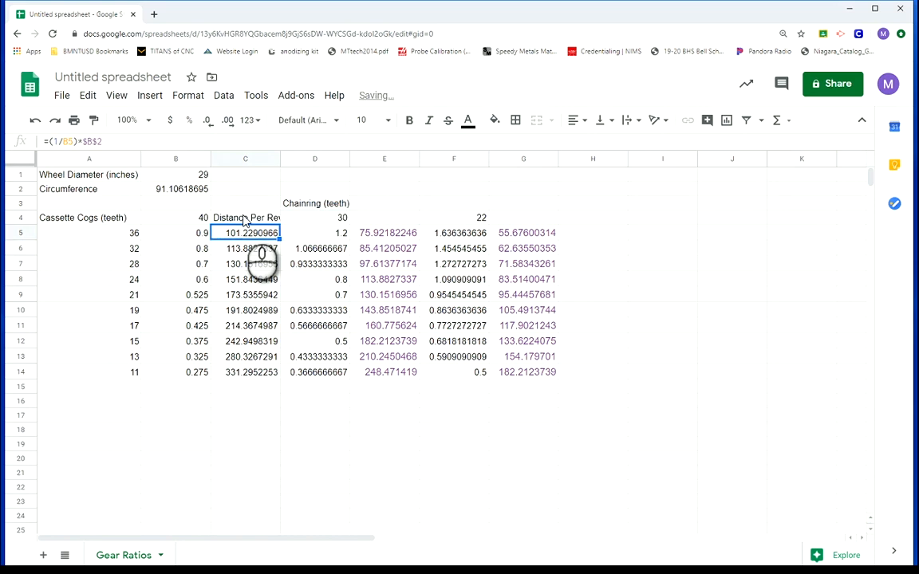
pyautogui.doubleClick(281, 160)
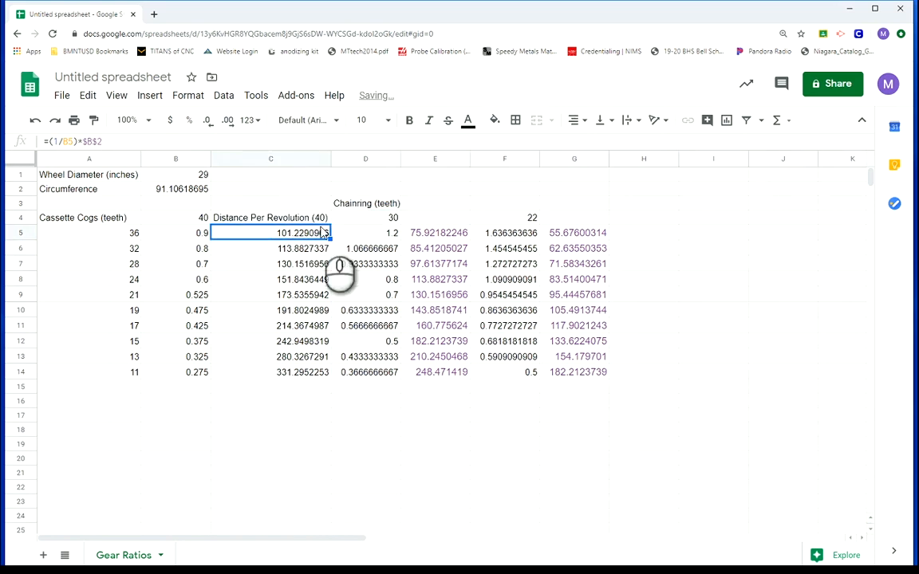
# Copy the C4 heading text to E4, change it to "Distance Per Revolution (30)", and fit column E to its text
pyautogui.click(423, 222)
pyautogui.click(265, 217)
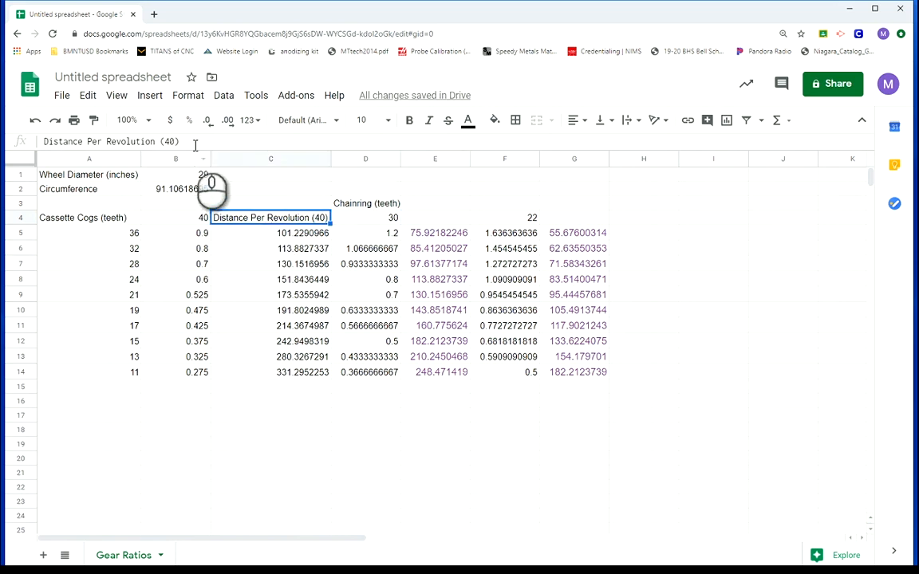
pyautogui.moveTo(191, 141); pyautogui.dragTo(23, 132)
pyautogui.hotkey('ctrl', 'c')
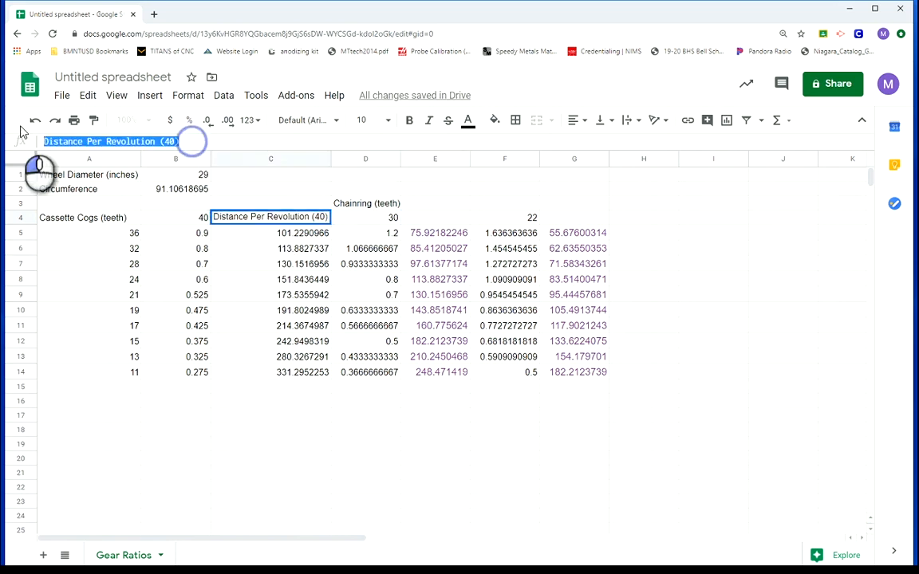
pyautogui.click(421, 220)
pyautogui.hotkey('ctrl', 'v')
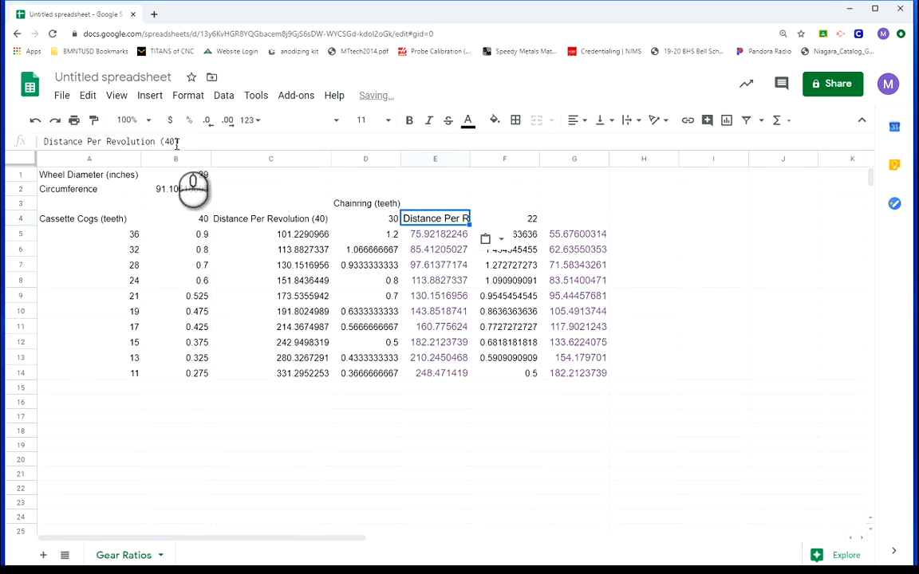
pyautogui.doubleClick(169, 141)
pyautogui.write('30')
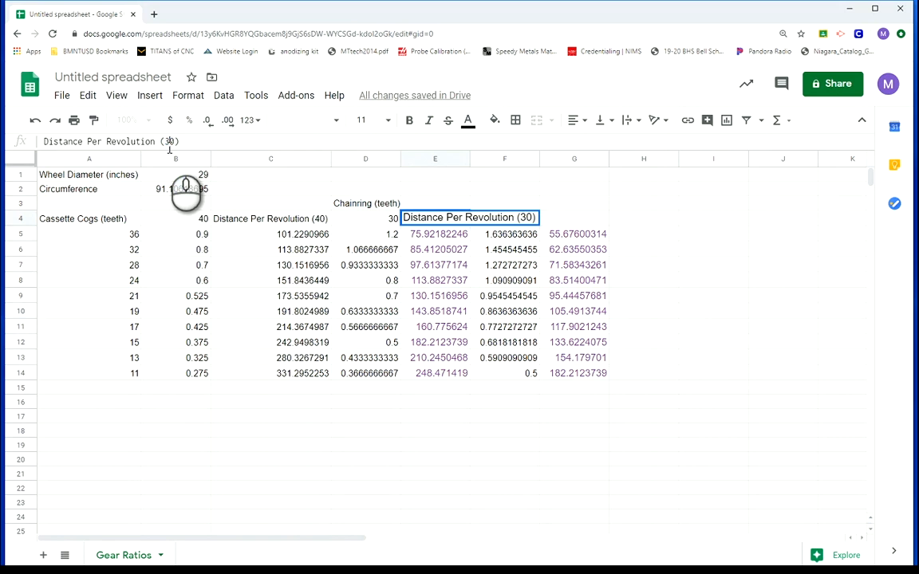
pyautogui.press('Return')
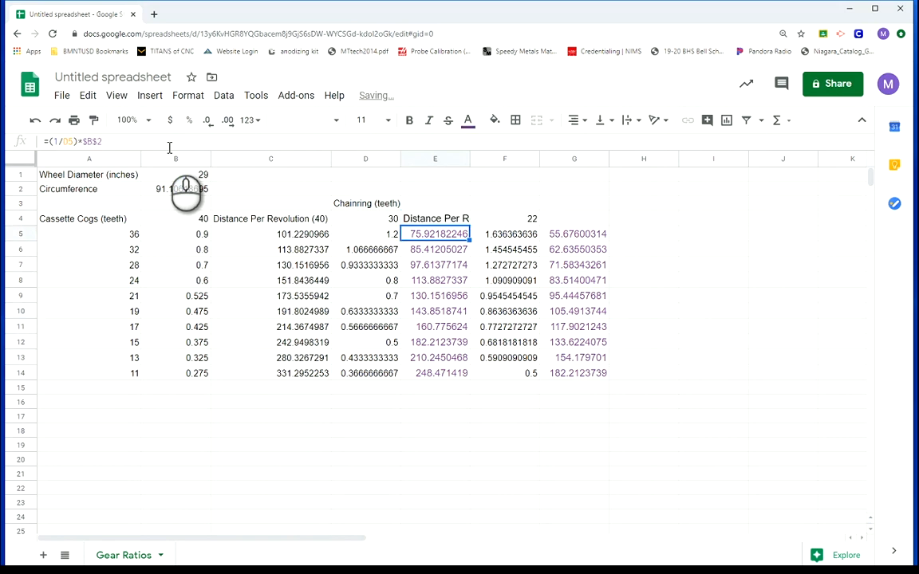
pyautogui.doubleClick(470, 159)
# Paste the heading into G4, change it to "Distance Per Revolution (22)", and fit column G to its text
pyautogui.click(622, 217)
pyautogui.hotkey('ctrl', 'v')
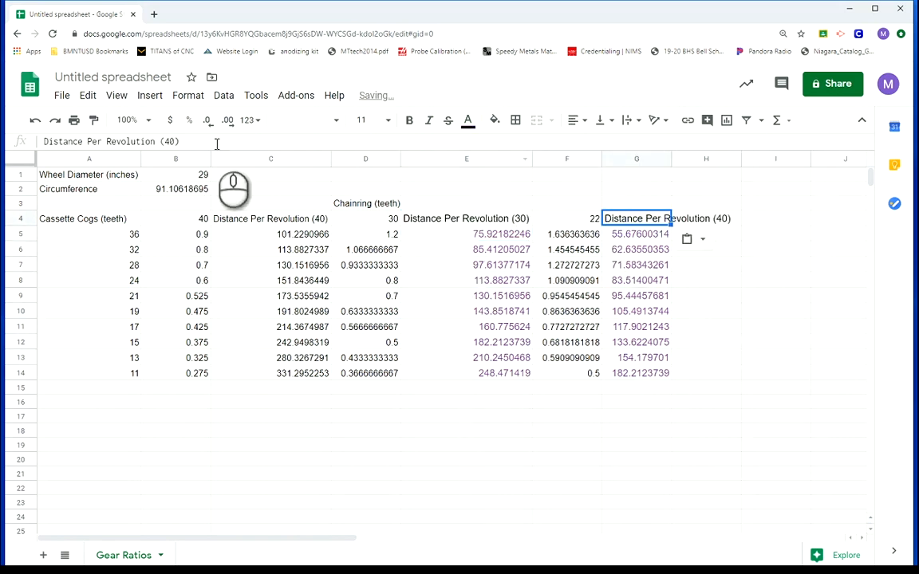
pyautogui.doubleClick(169, 142)
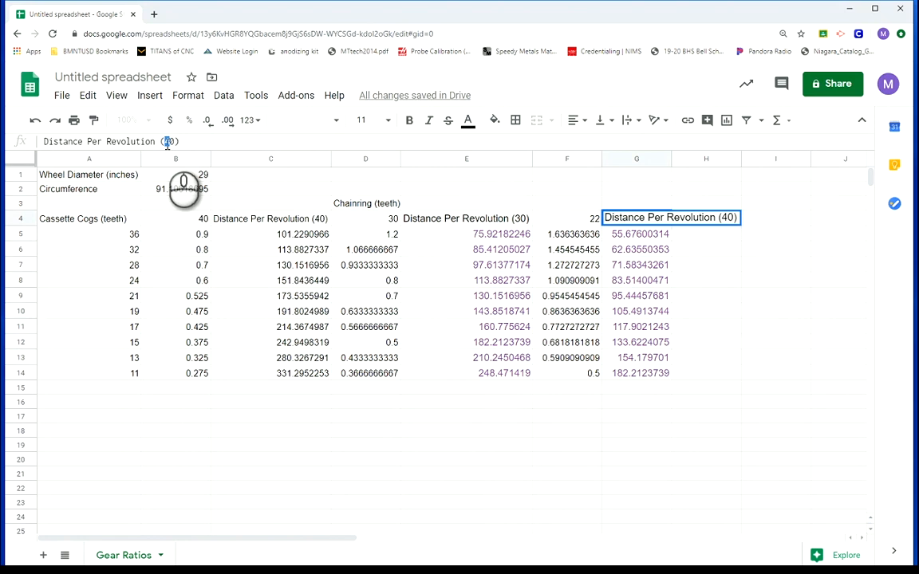
pyautogui.write('22')
pyautogui.press('Return')
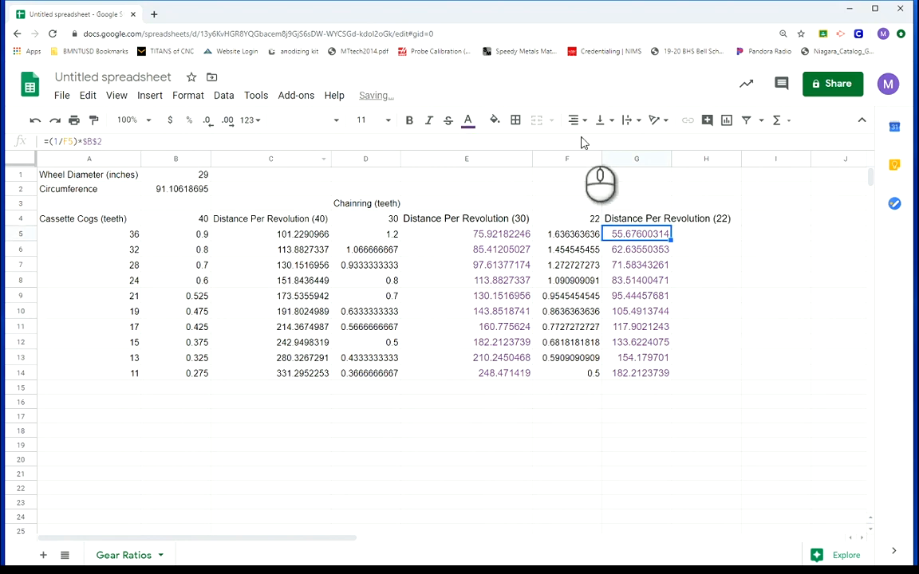
pyautogui.doubleClick(671, 160)
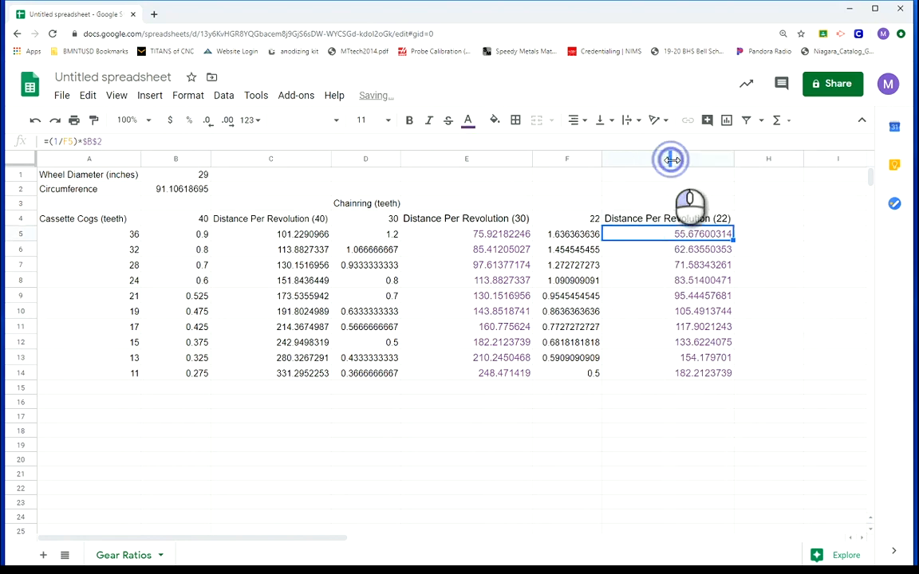
pyautogui.click(673, 431)
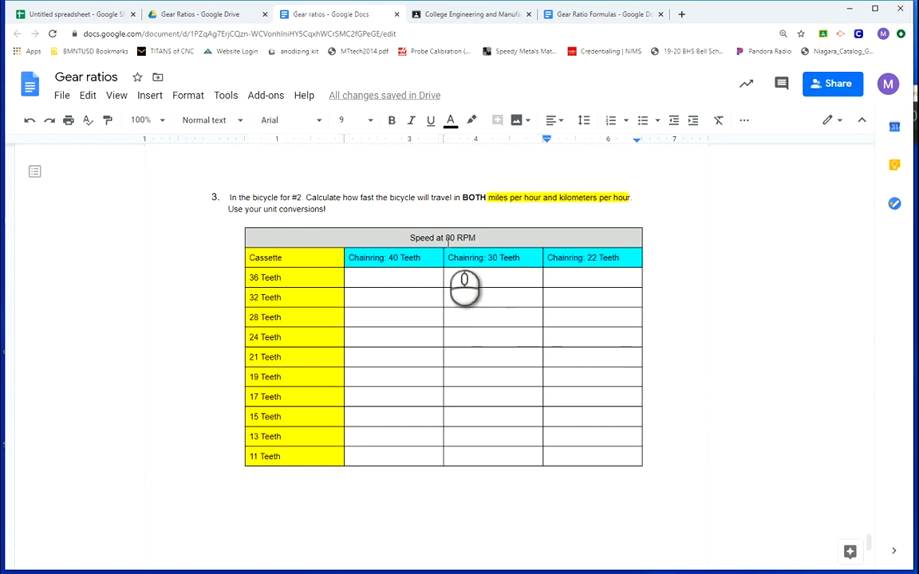
# Check the cadence given in the speed table heading for question 3 in the Gear ratios Google Docs document
pyautogui.moveTo(445, 237); pyautogui.dragTo(479, 239)
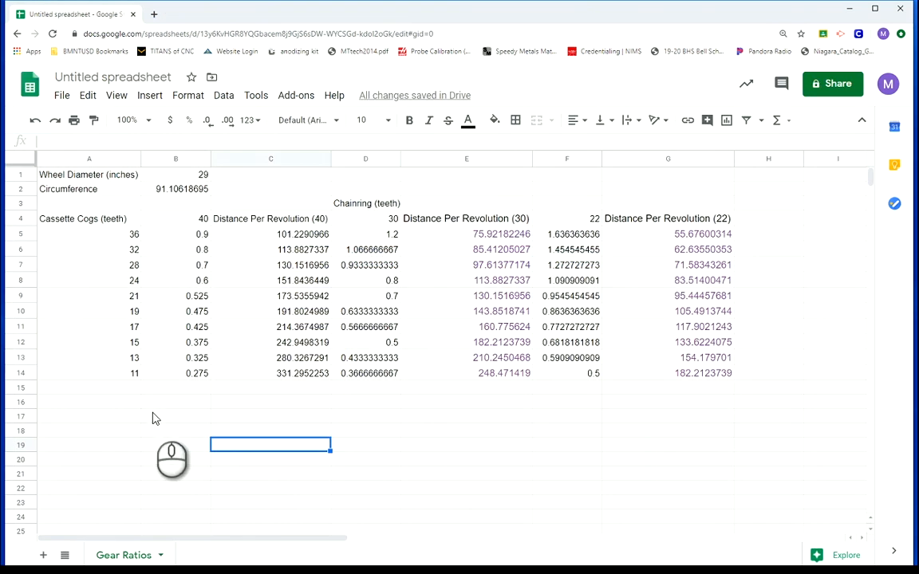
# Insert a row below Circumference and enter the label "RPM" in A3 with the value 80 in B3
pyautogui.rightClick(21, 203)
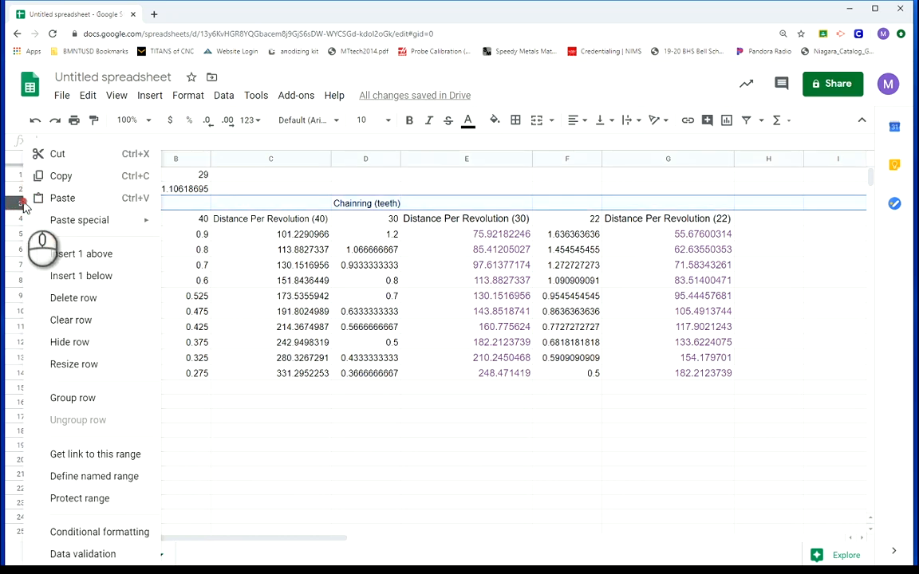
pyautogui.click(80, 254)
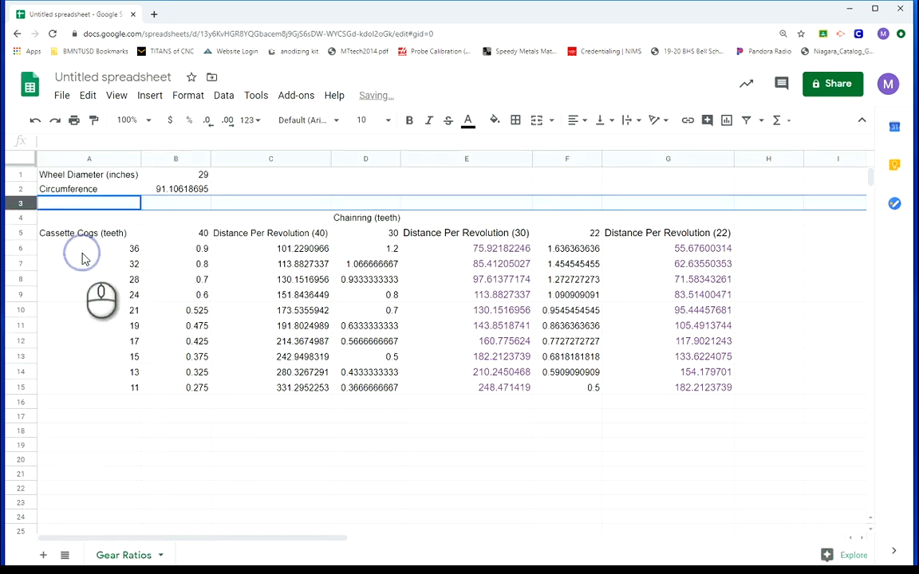
pyautogui.click(58, 206)
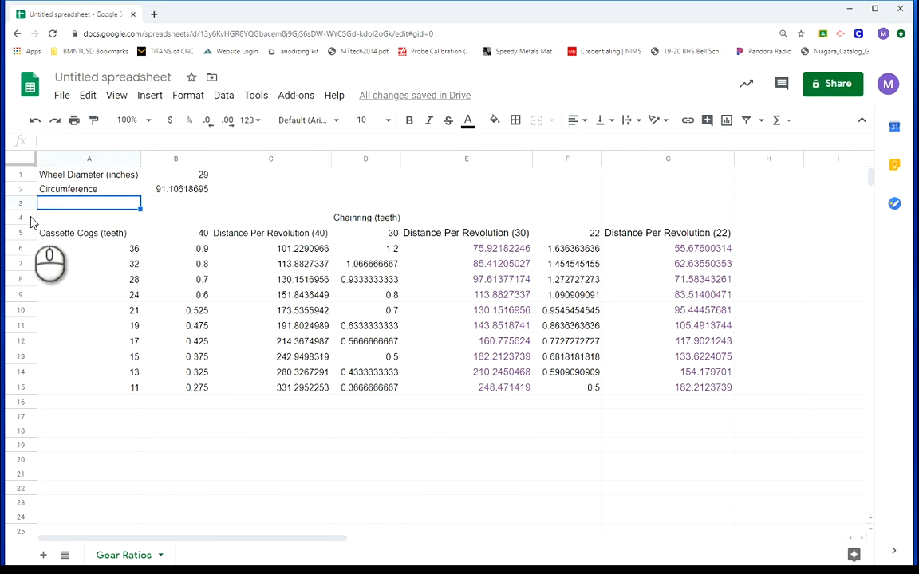
pyautogui.write('RPM')
pyautogui.press('Tab')
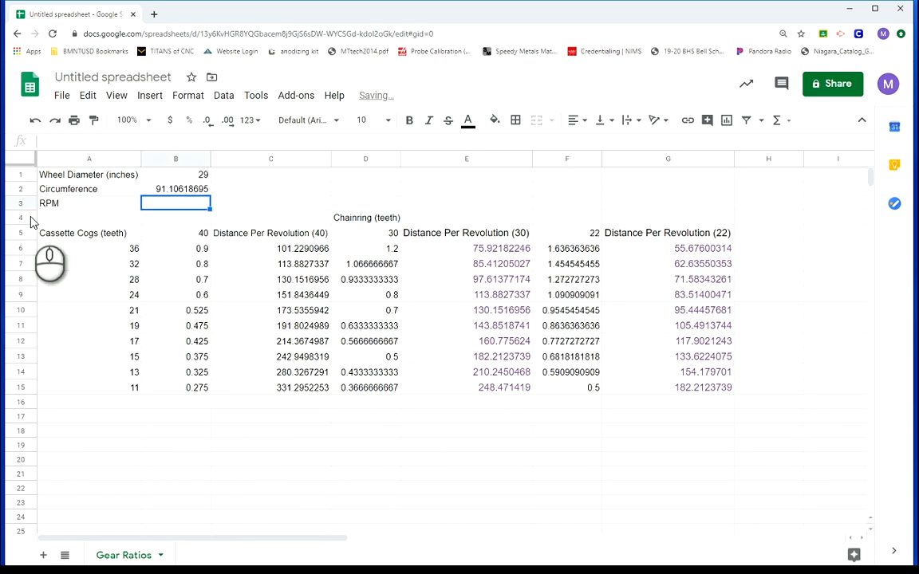
pyautogui.write('80')
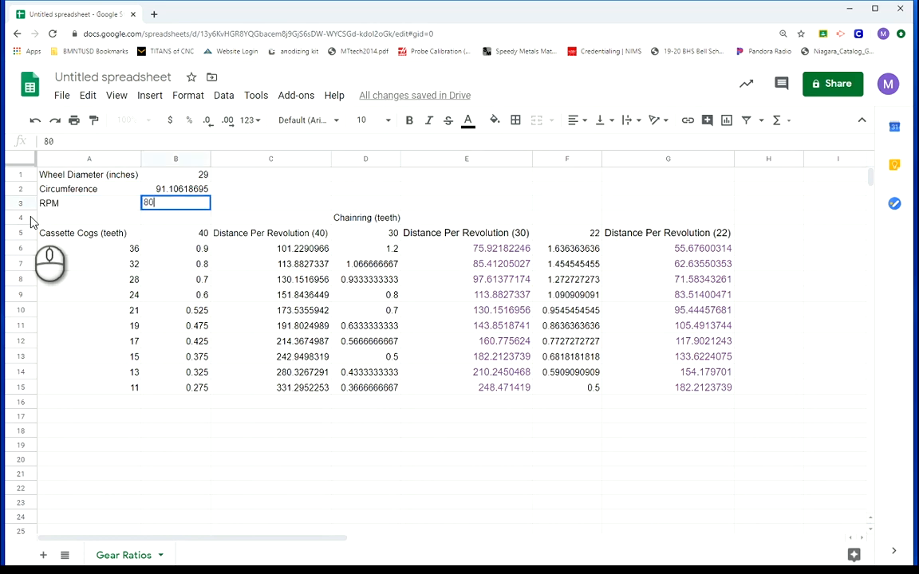
pyautogui.click(190, 445)
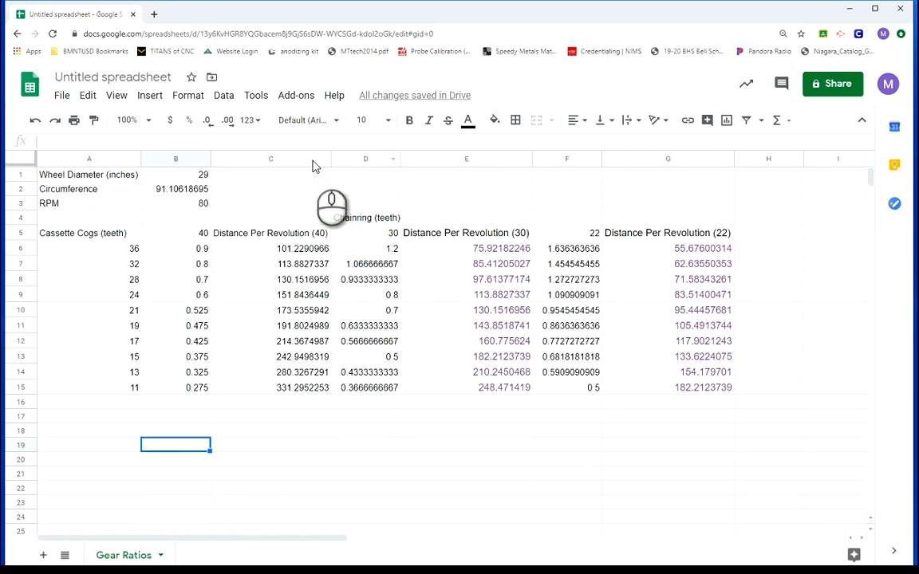
# Insert a column before the 30-tooth ratio column and enter the heading "MPH (40)" in D5
pyautogui.click(363, 159)
pyautogui.rightClick(363, 160)
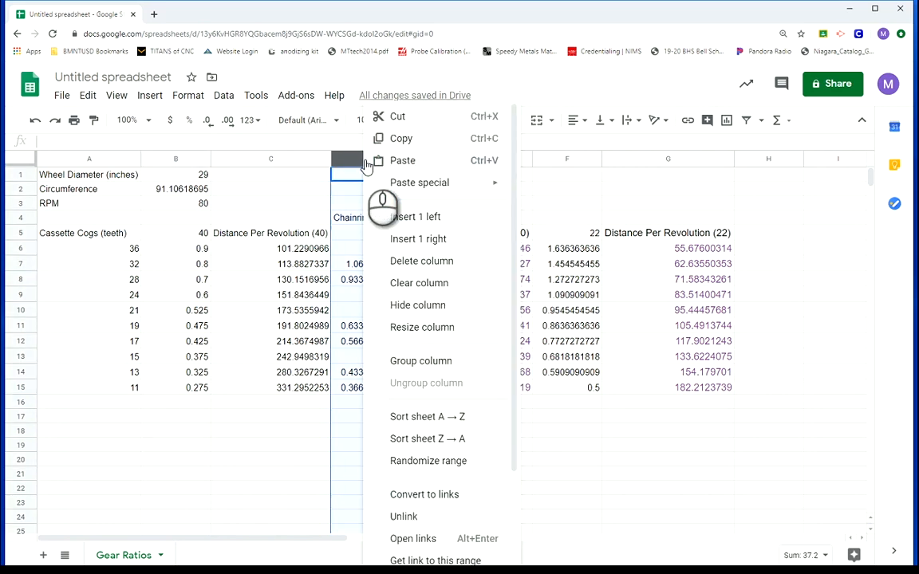
pyautogui.click(432, 219)
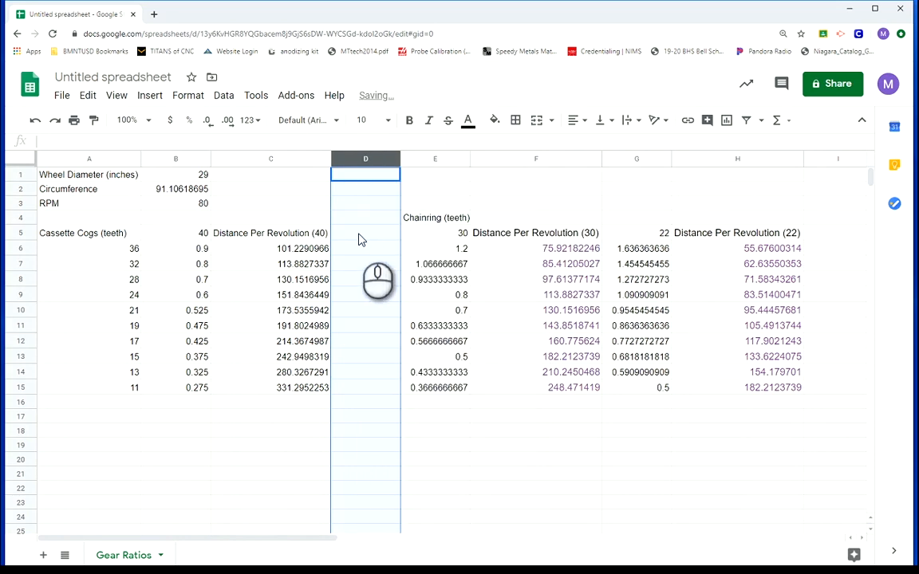
pyautogui.click(360, 236)
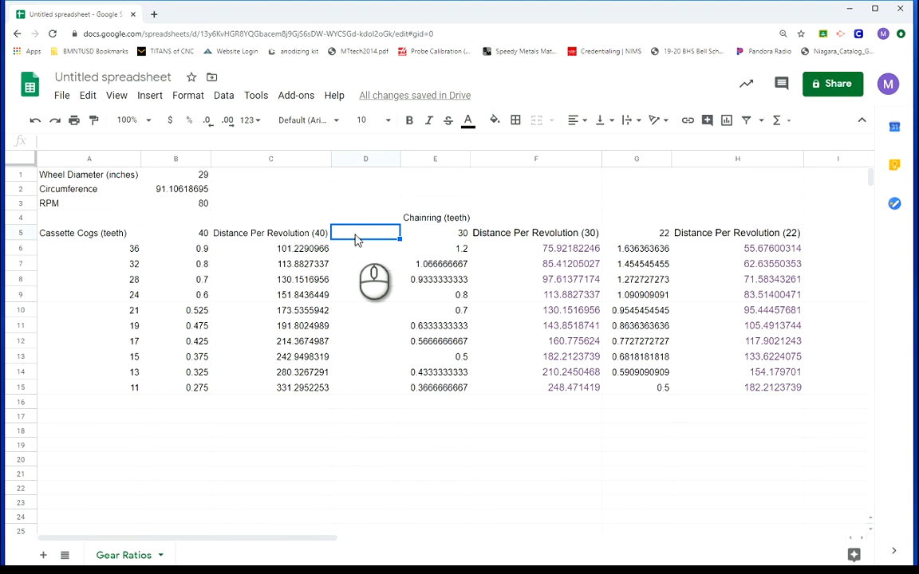
pyautogui.write('MPH (40)')
pyautogui.press('Return')
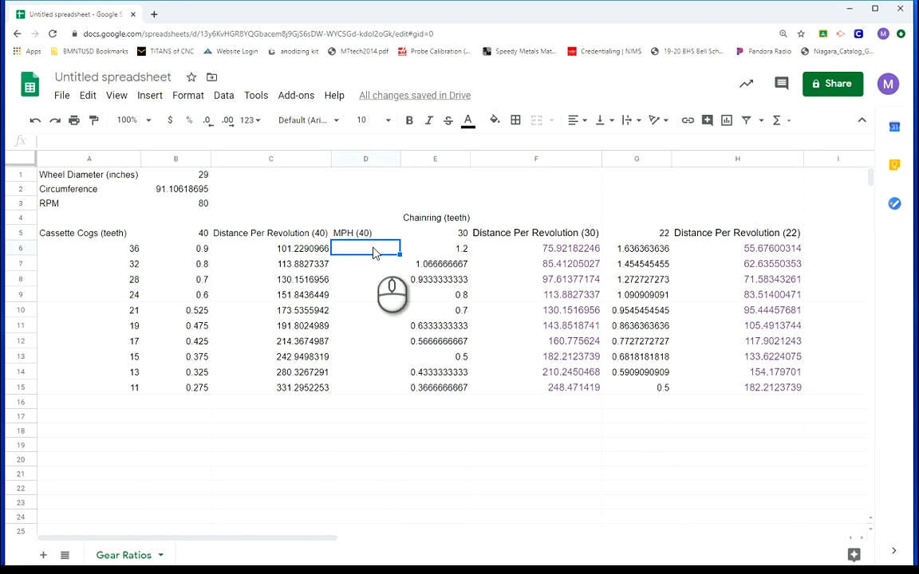
# Enter the formula =($B$3*C6)*60/63360 in D6 and fill it down to D15
pyautogui.write('=')
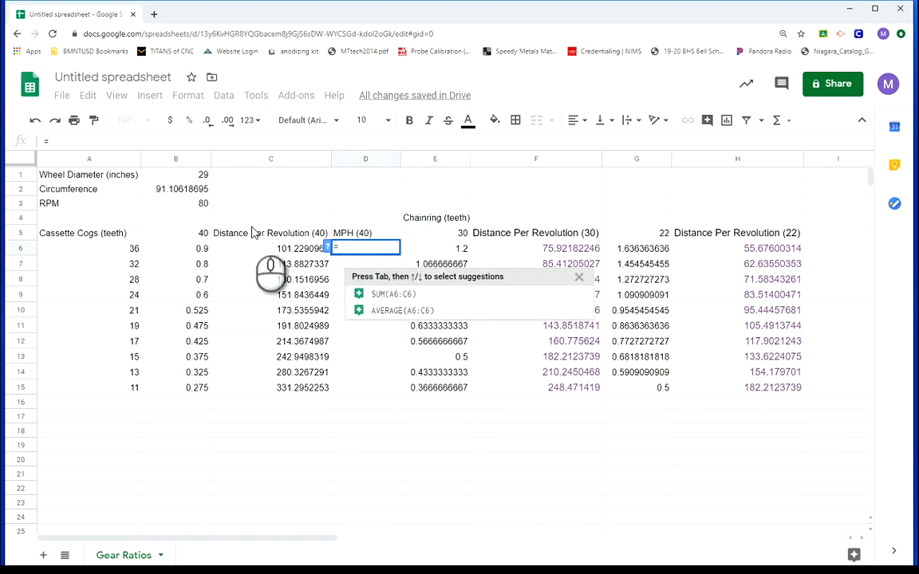
pyautogui.click(194, 205)
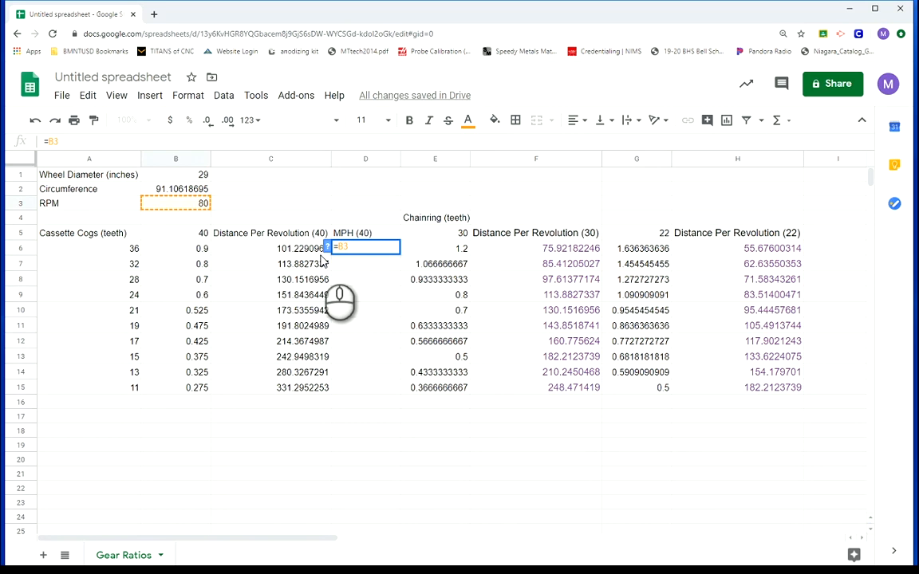
pyautogui.press('F4')
pyautogui.press('F4')
pyautogui.press('F4')
pyautogui.press('F4')
pyautogui.press('F4')
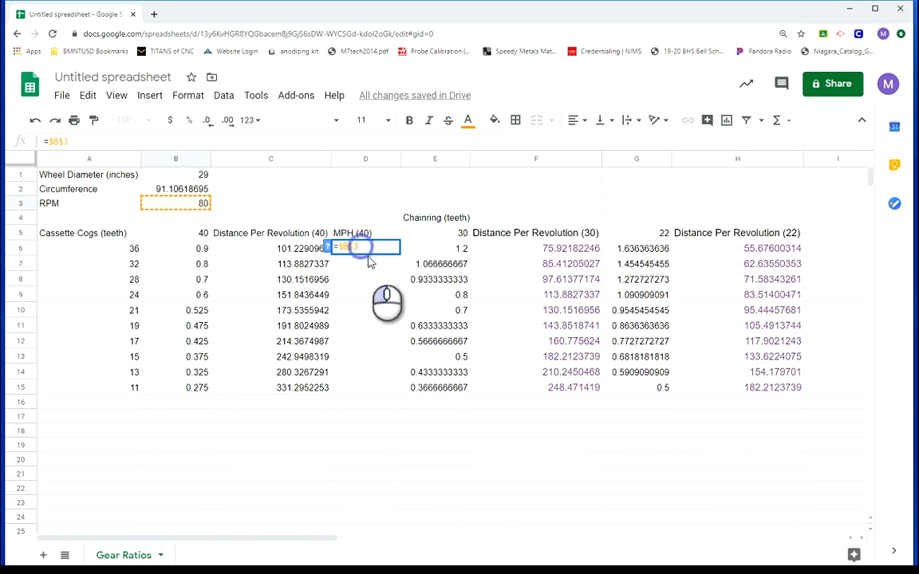
pyautogui.write('*')
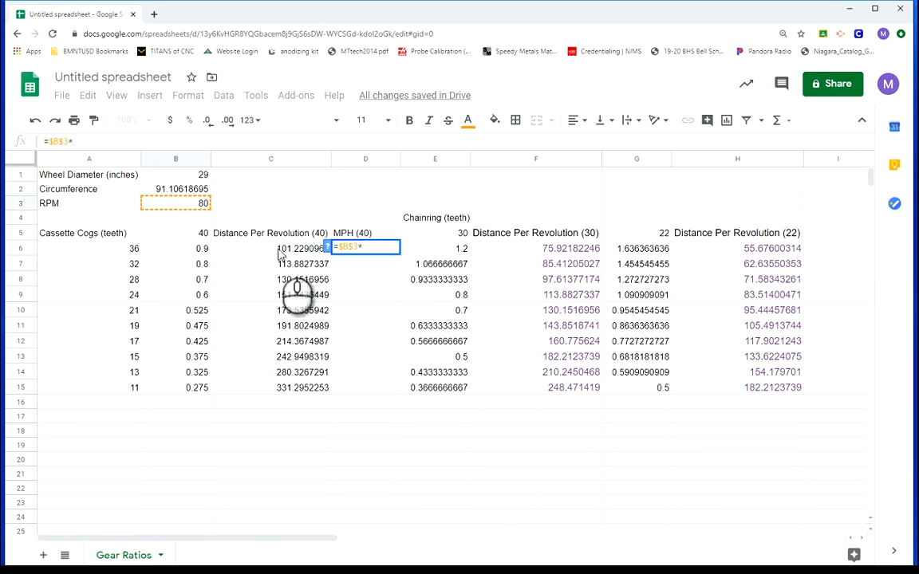
pyautogui.click(284, 251)
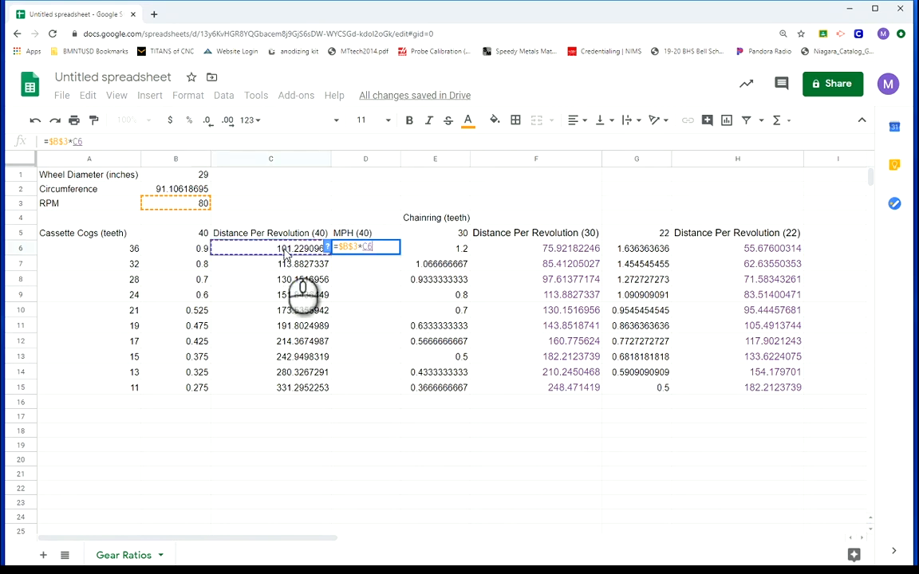
pyautogui.write(')')
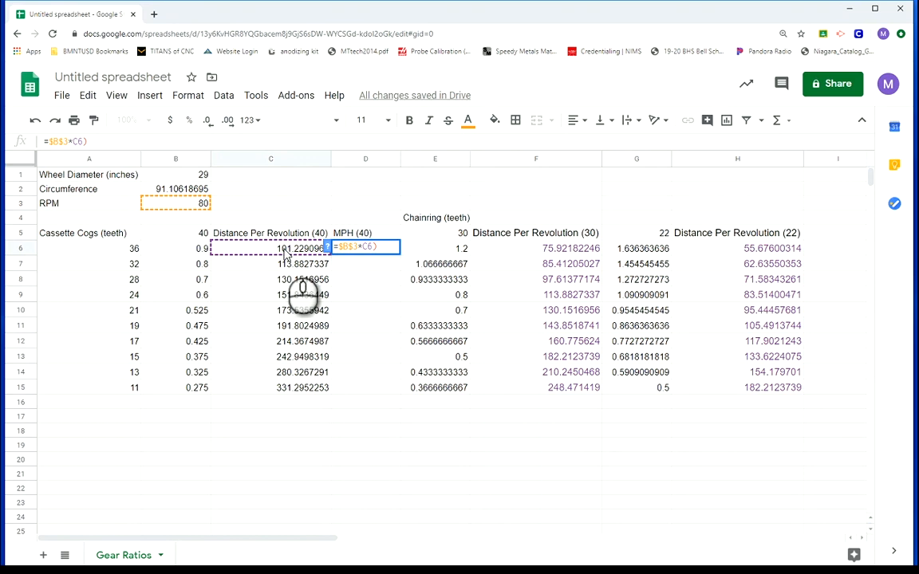
pyautogui.click(341, 246)
pyautogui.click(339, 246)
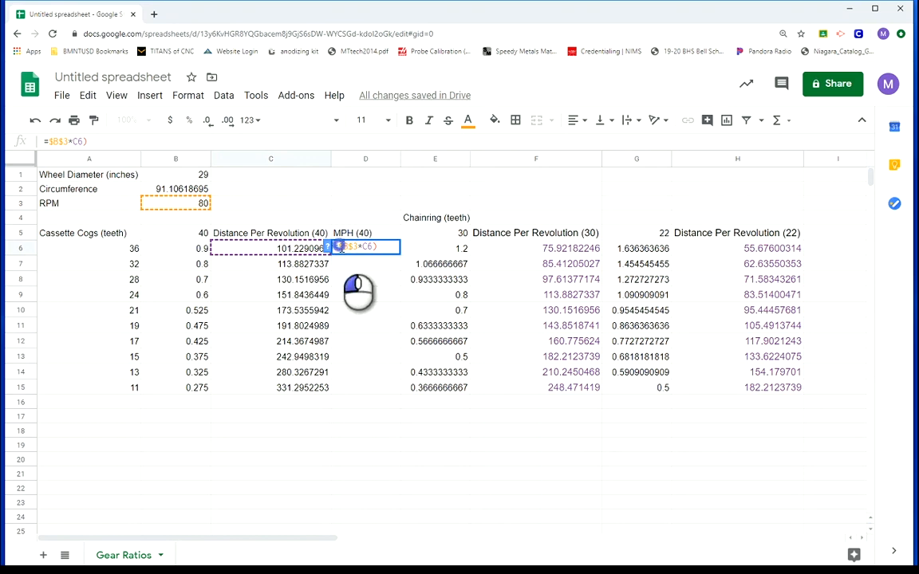
pyautogui.write('(')
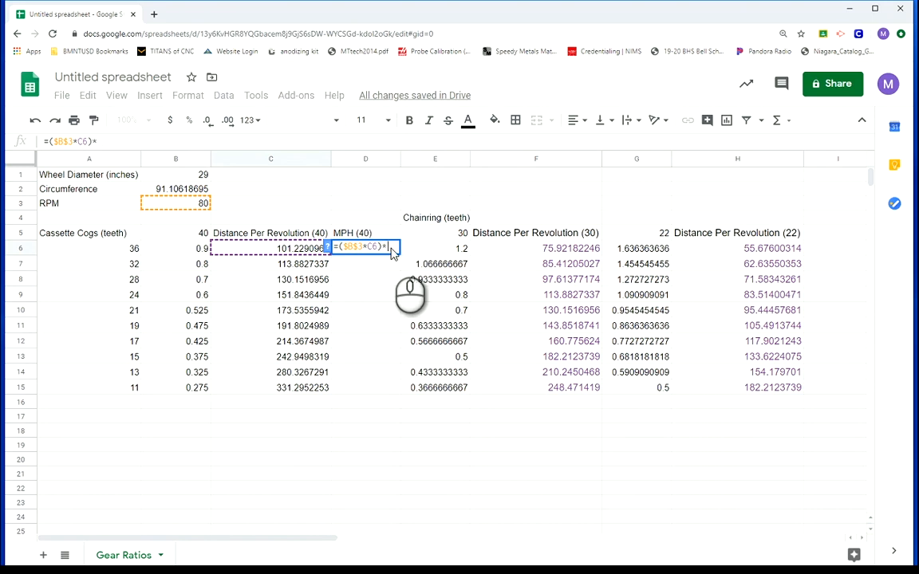
pyautogui.write('*60')
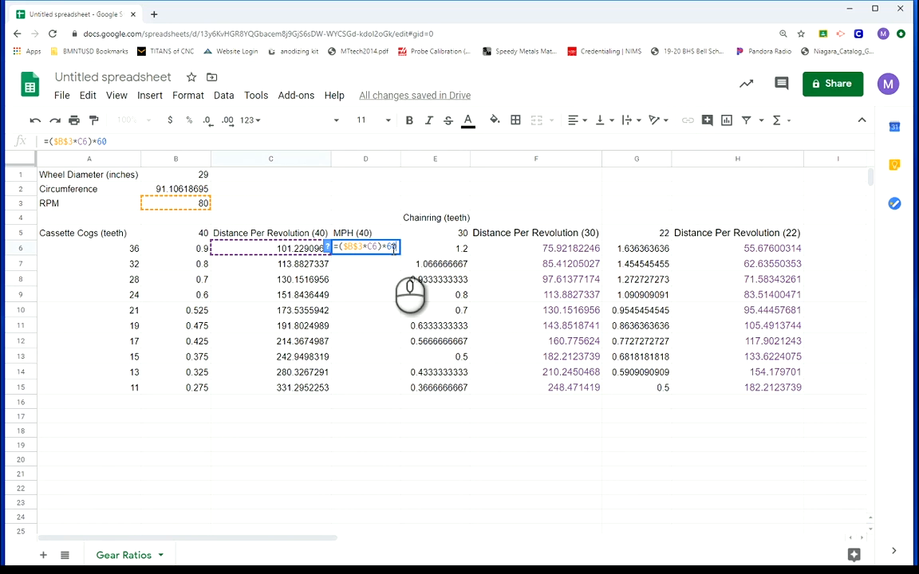
pyautogui.write('/63360')
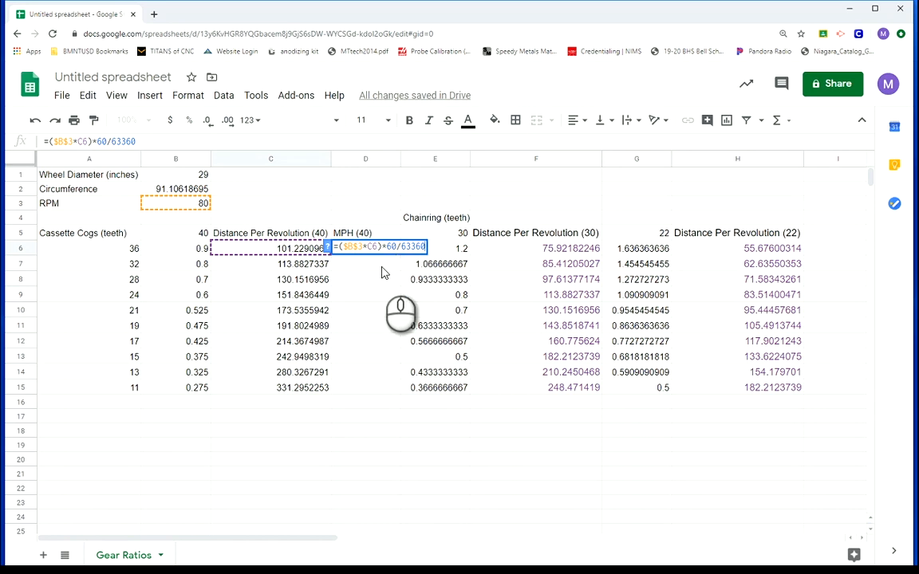
pyautogui.press('Return')
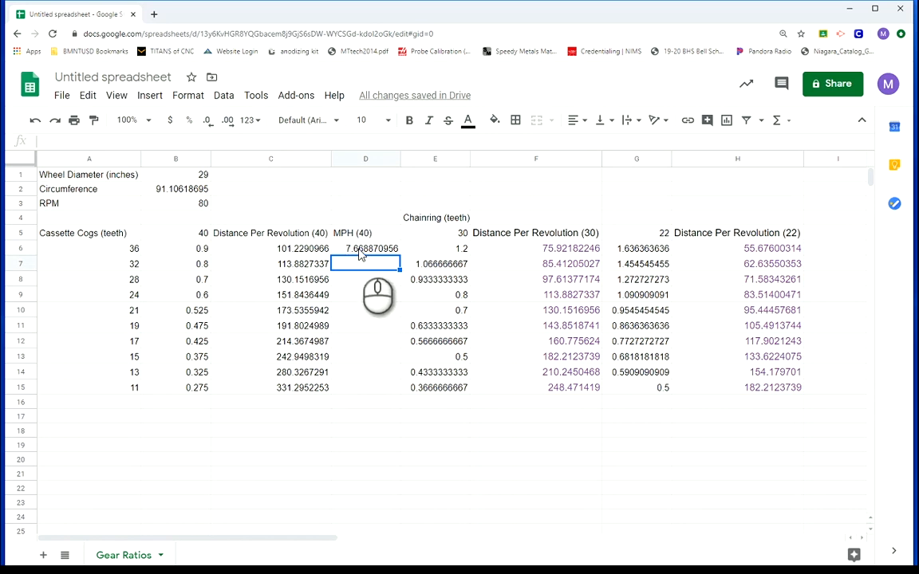
pyautogui.click(361, 254)
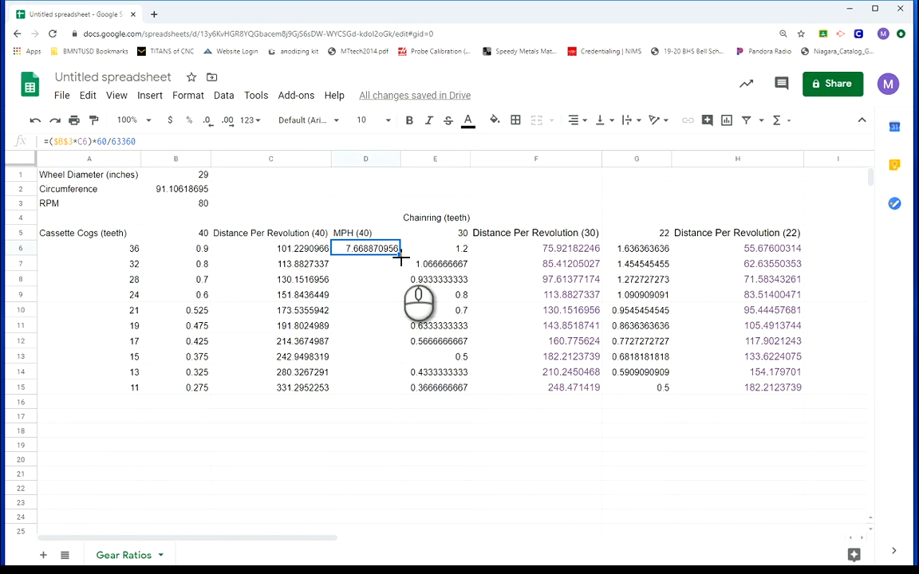
pyautogui.moveTo(401, 256); pyautogui.dragTo(387, 387)
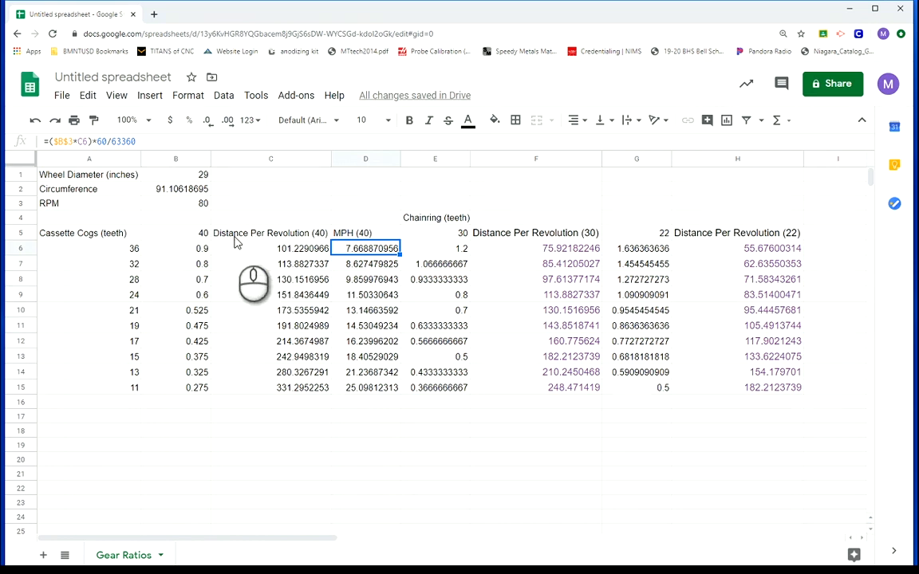
# Copy the formula text from D6, insert a column before the 22-tooth ratio column, and paste the formula into G6
pyautogui.click(137, 142)
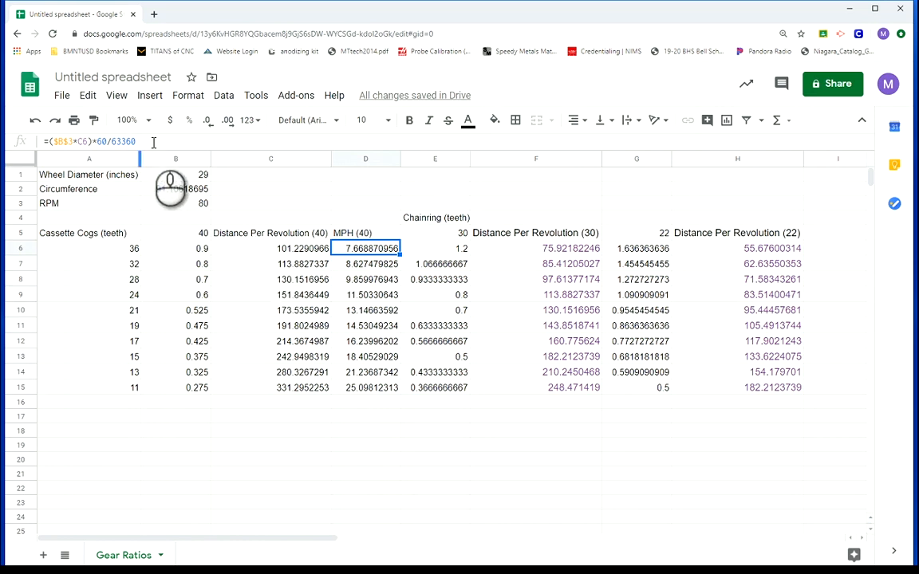
pyautogui.moveTo(137, 142); pyautogui.dragTo(41, 149)
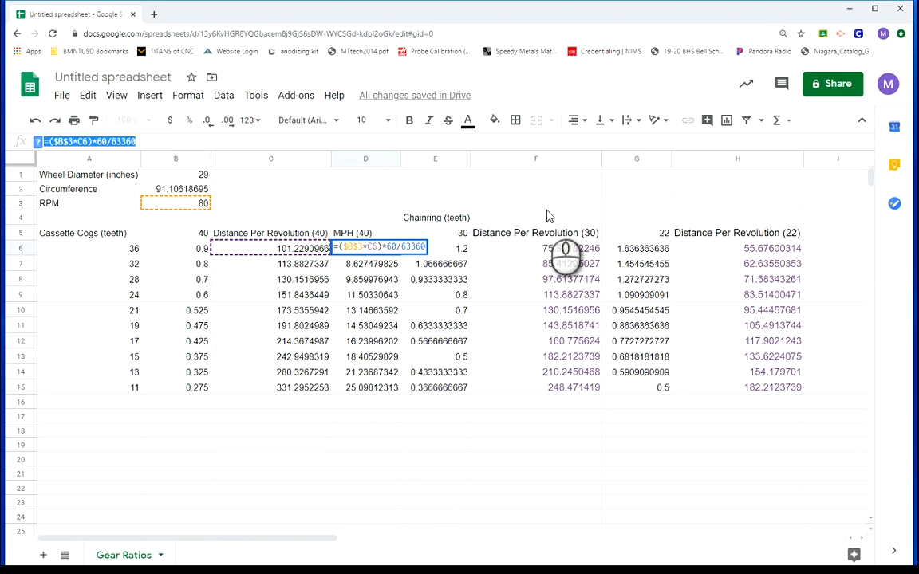
pyautogui.rightClick(636, 164)
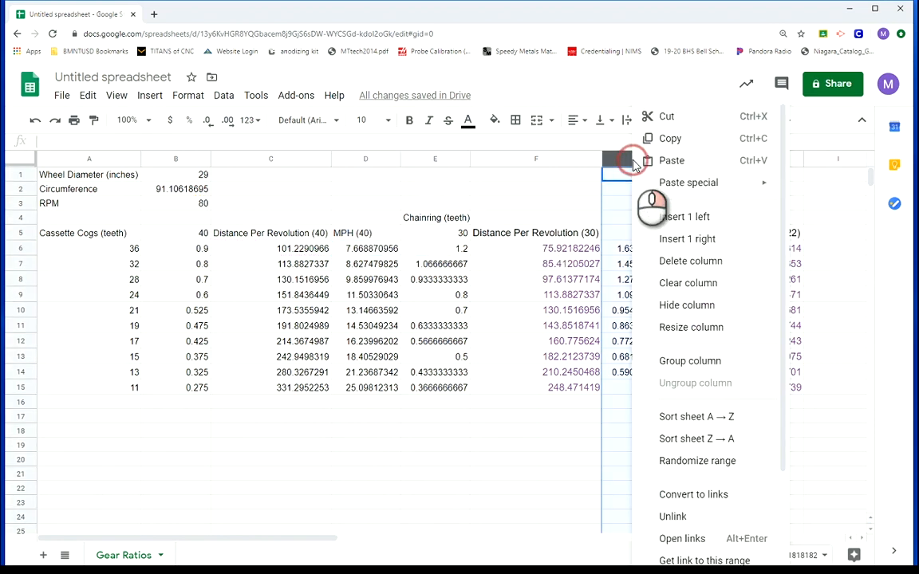
pyautogui.click(690, 216)
pyautogui.click(626, 249)
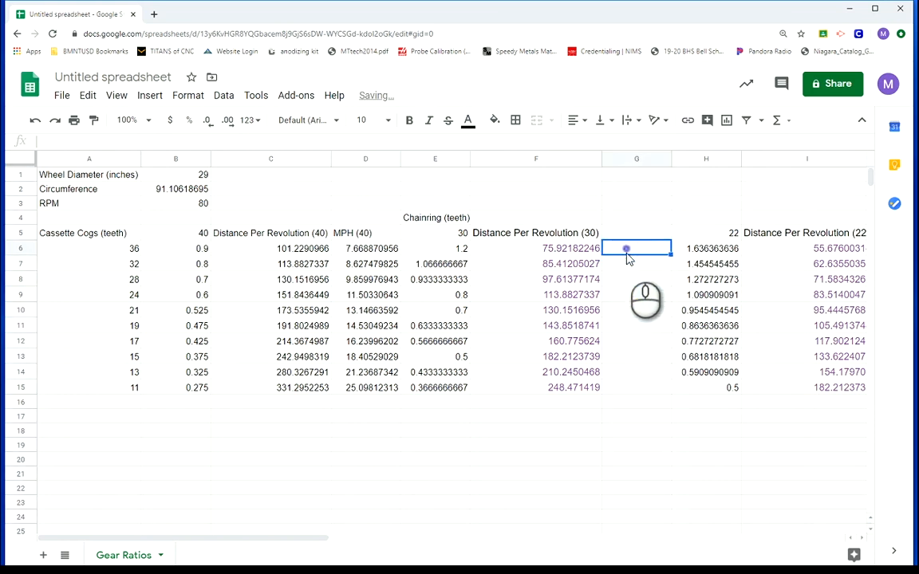
pyautogui.hotkey('ctrl', 'v')
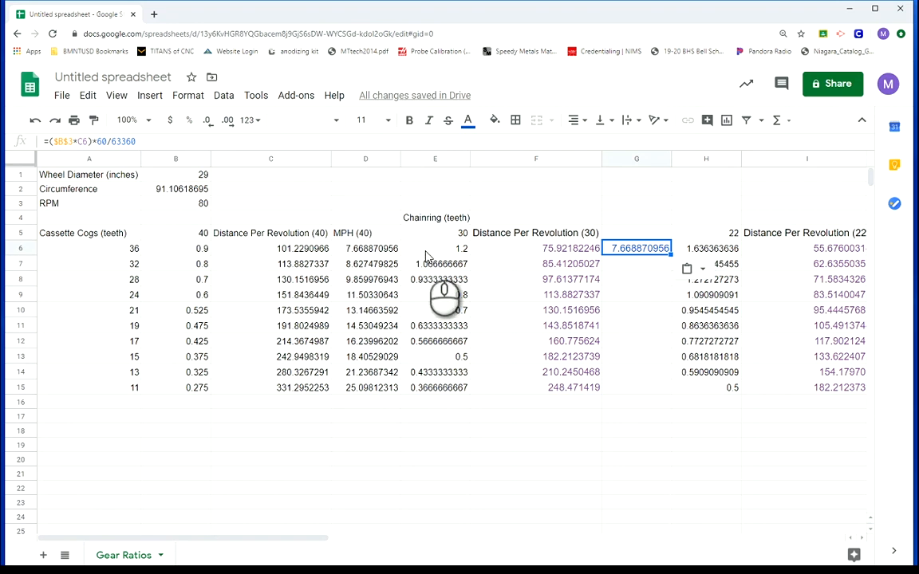
# Change the C6 reference in G6's formula to F6 and fill the formula down to G15
pyautogui.doubleClick(83, 142)
pyautogui.write('F6')
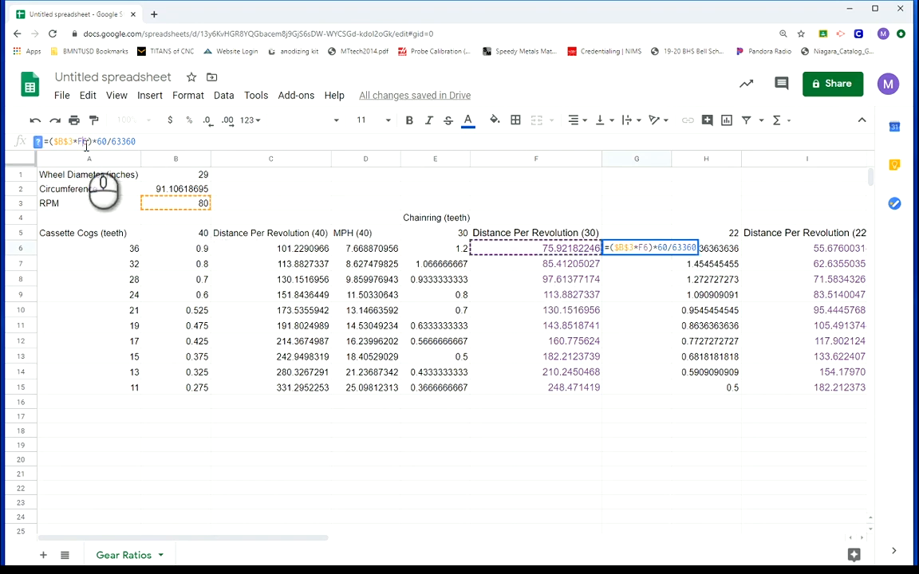
pyautogui.press('Return')
pyautogui.click(636, 249)
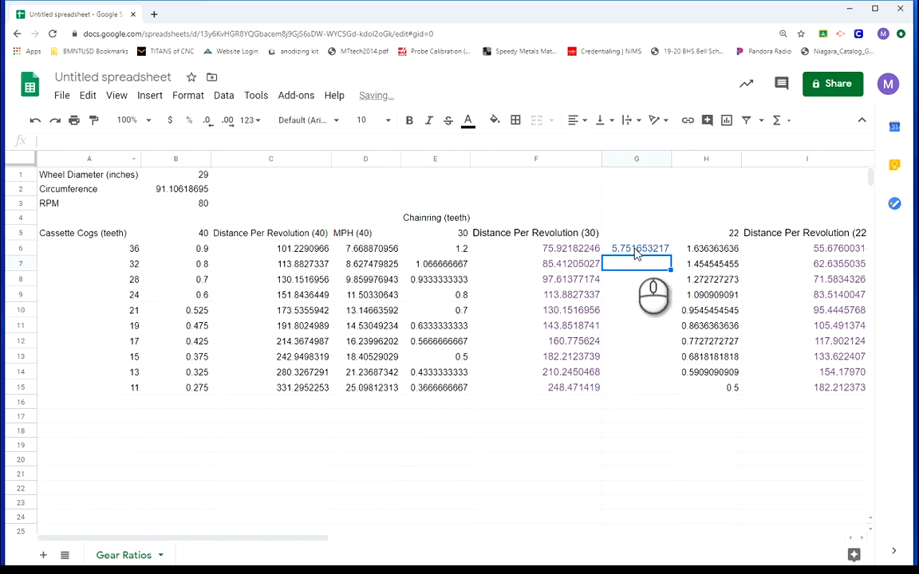
pyautogui.moveTo(673, 257); pyautogui.dragTo(663, 391)
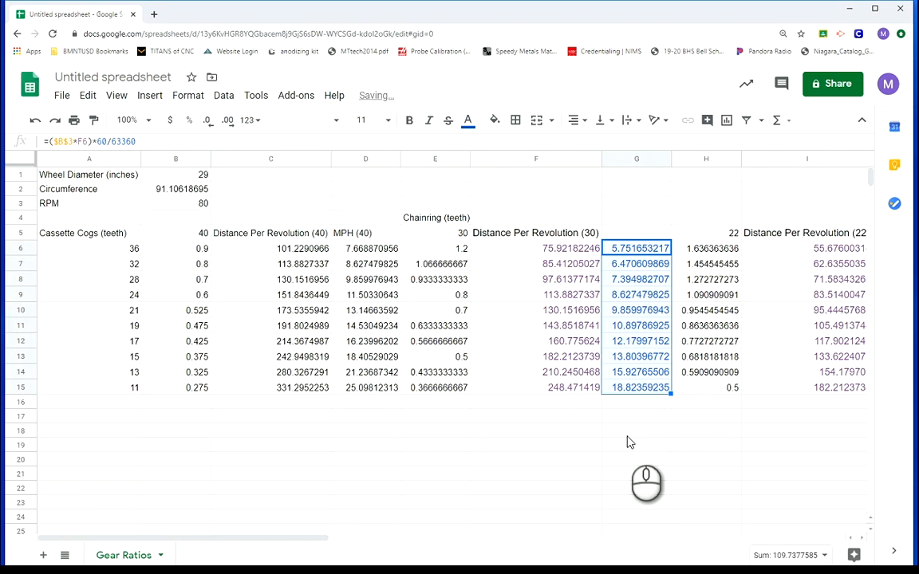
# Enter the heading "MPH (30)" in G5
pyautogui.click(627, 236)
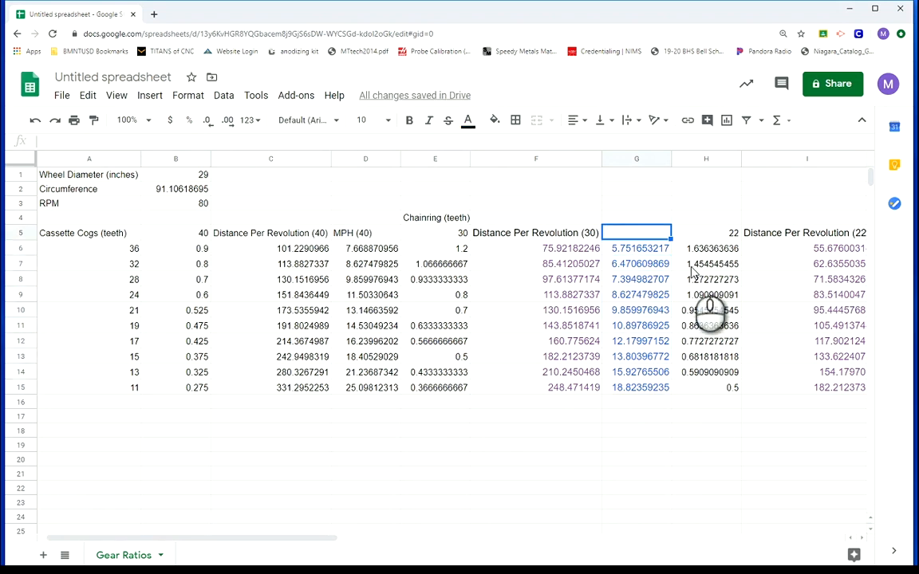
pyautogui.write('MPH (')
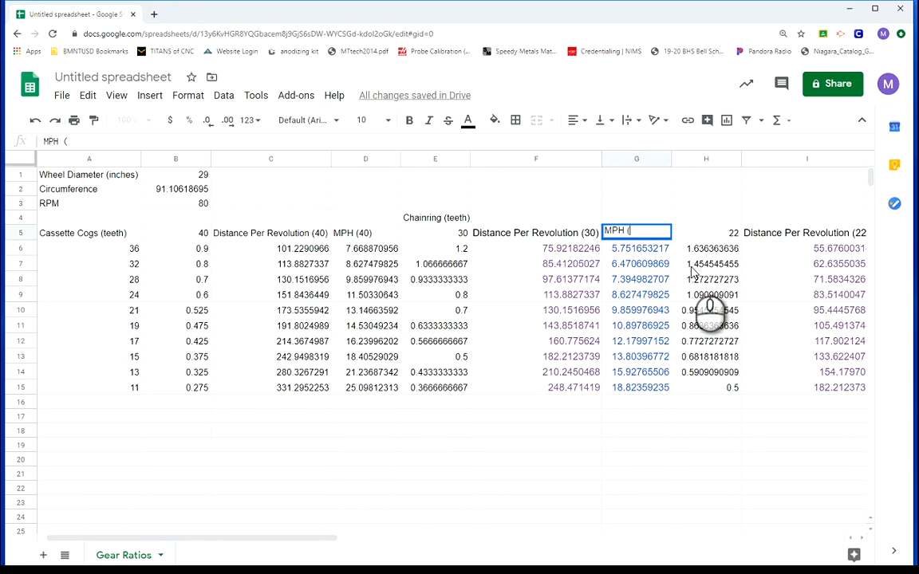
pyautogui.write('30)')
pyautogui.click(630, 431)
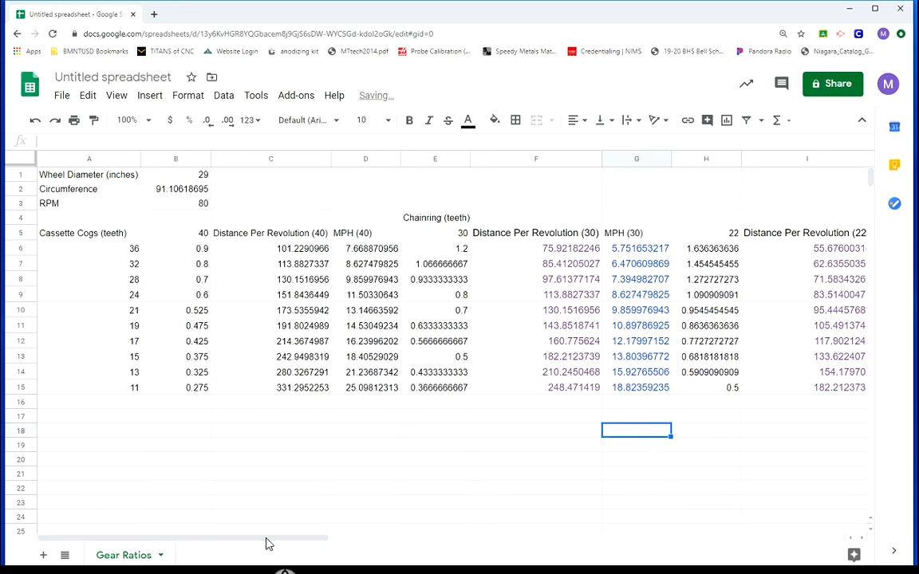
pyautogui.moveTo(268, 540); pyautogui.dragTo(335, 547)
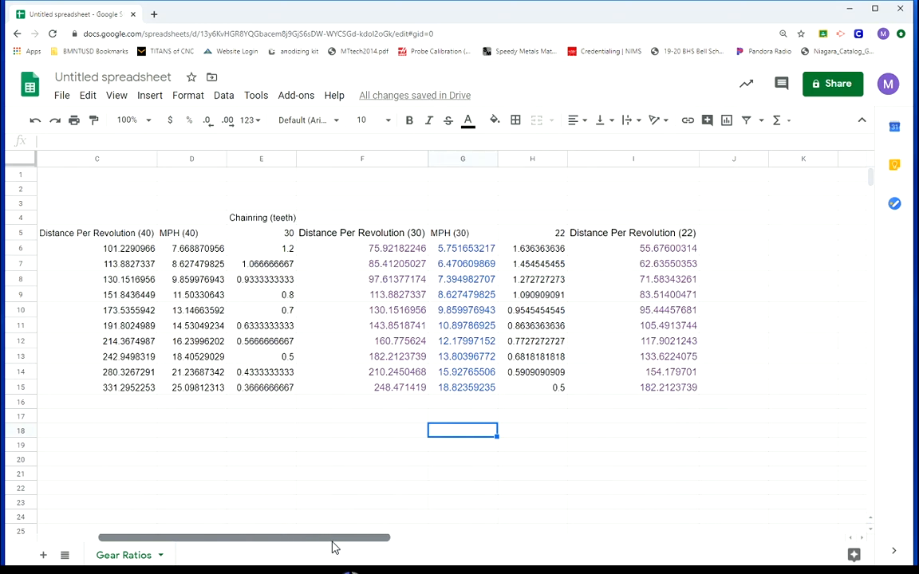
# Paste the copied MPH formula into J6 with its C6 reference changed to I6, and fill it down to J15
pyautogui.click(733, 228)
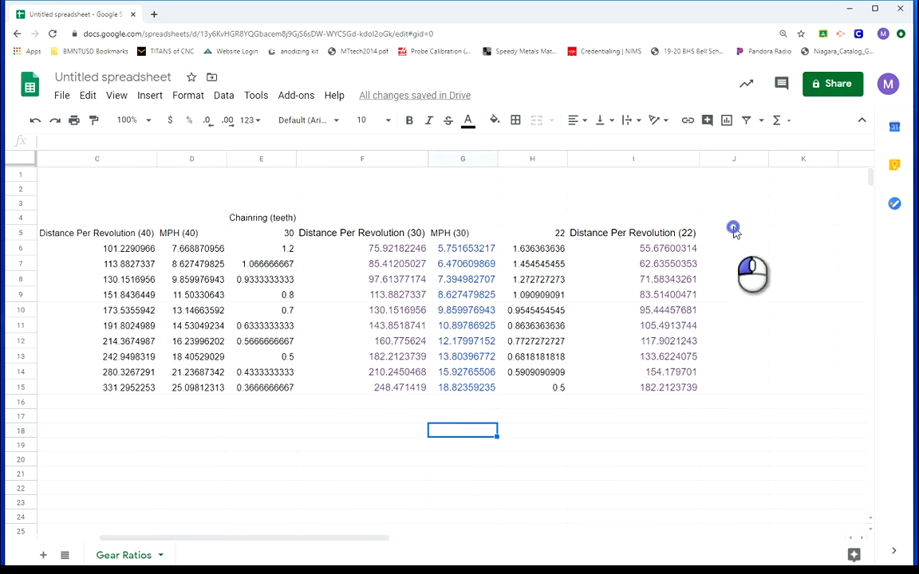
pyautogui.click(728, 248)
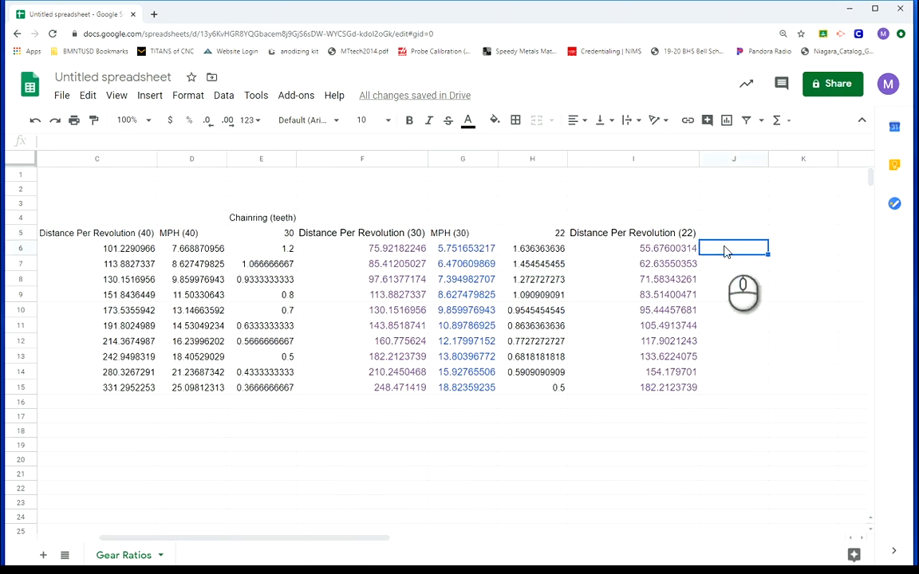
pyautogui.write('7.668870956')
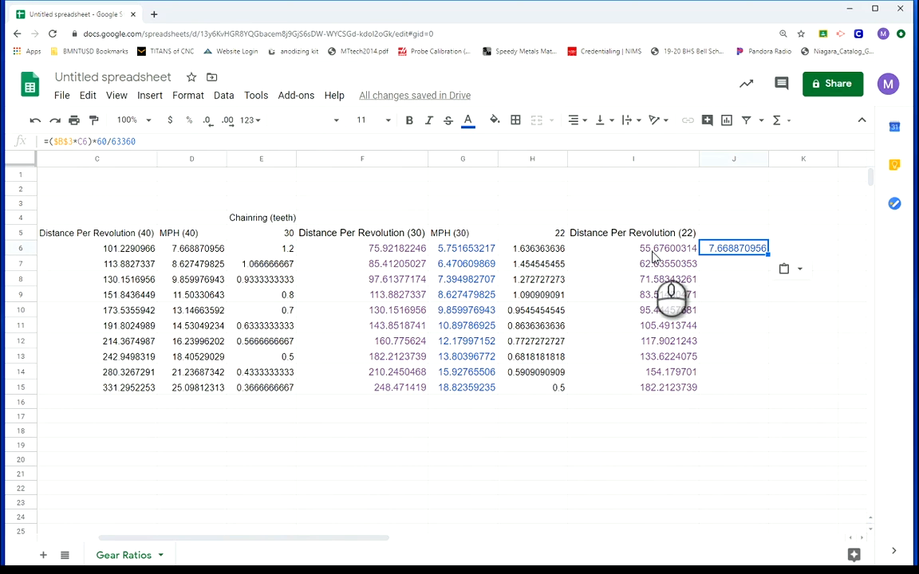
pyautogui.doubleClick(83, 142)
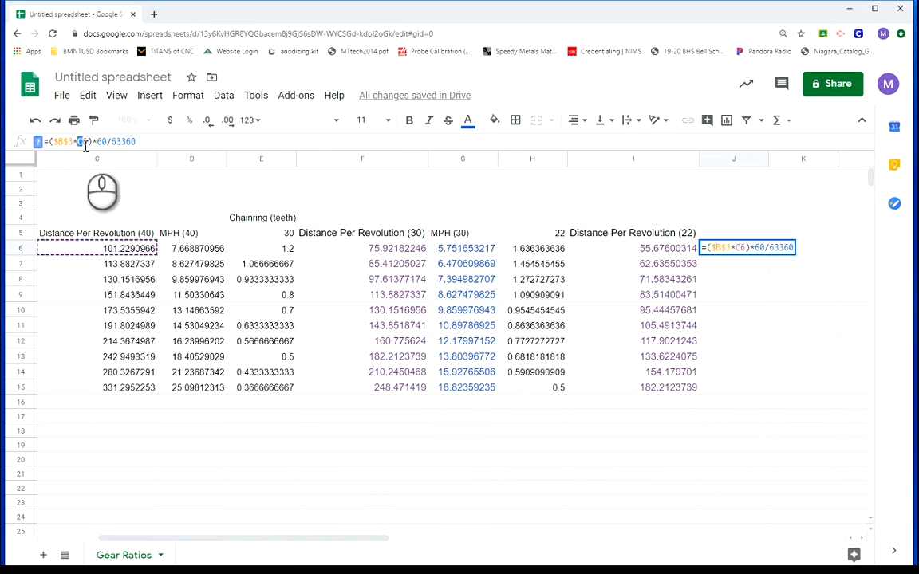
pyautogui.write('I6')
pyautogui.press('Return')
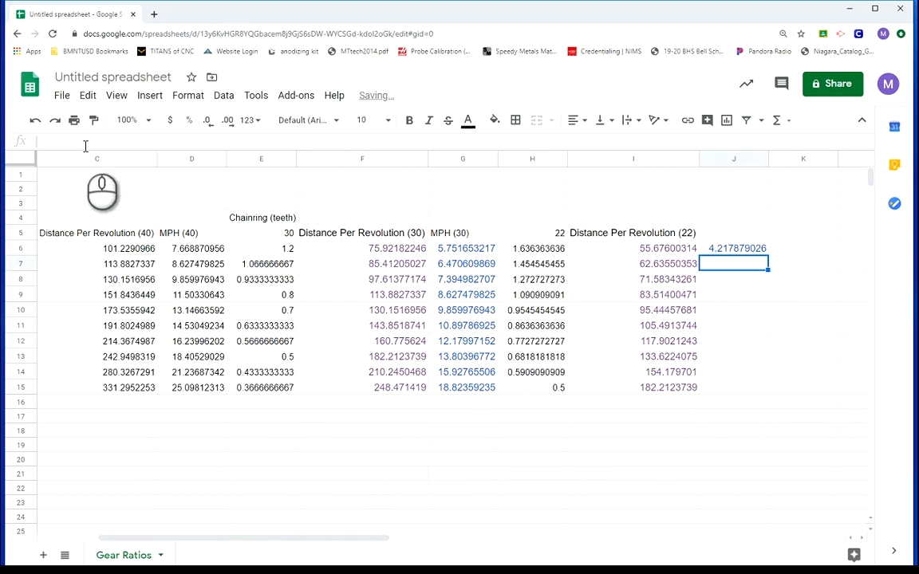
pyautogui.click(718, 249)
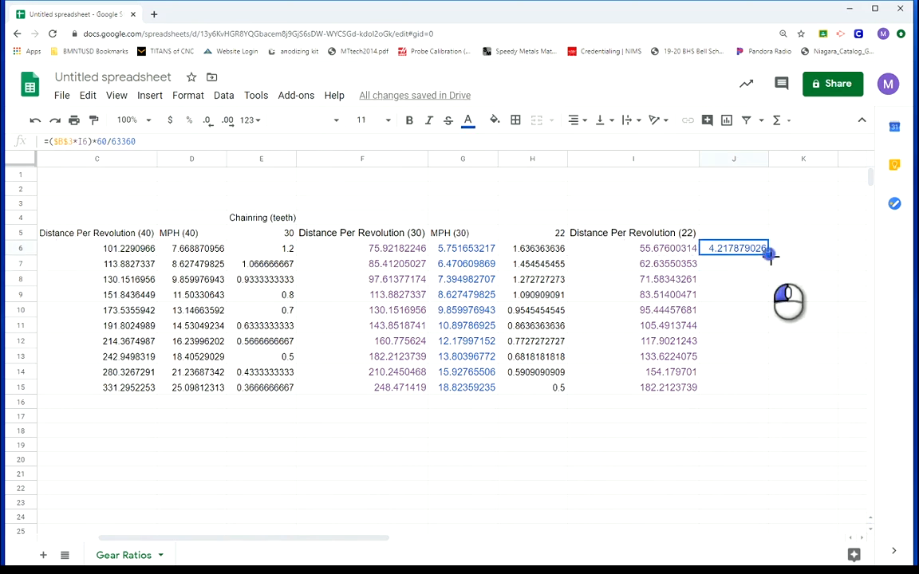
pyautogui.moveTo(768, 254); pyautogui.dragTo(757, 388)
# Enter the heading "MPH (22)" in J5
pyautogui.click(714, 231)
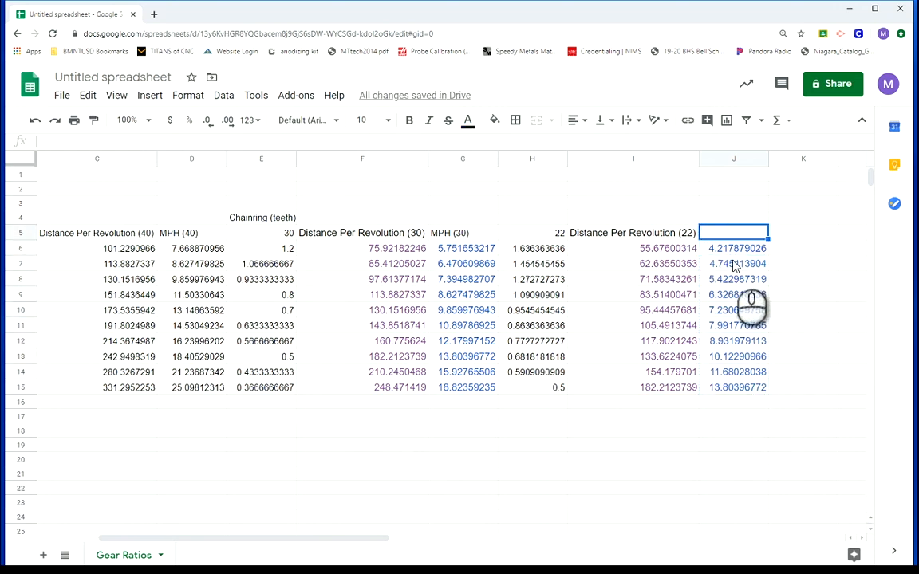
pyautogui.write('MPH')
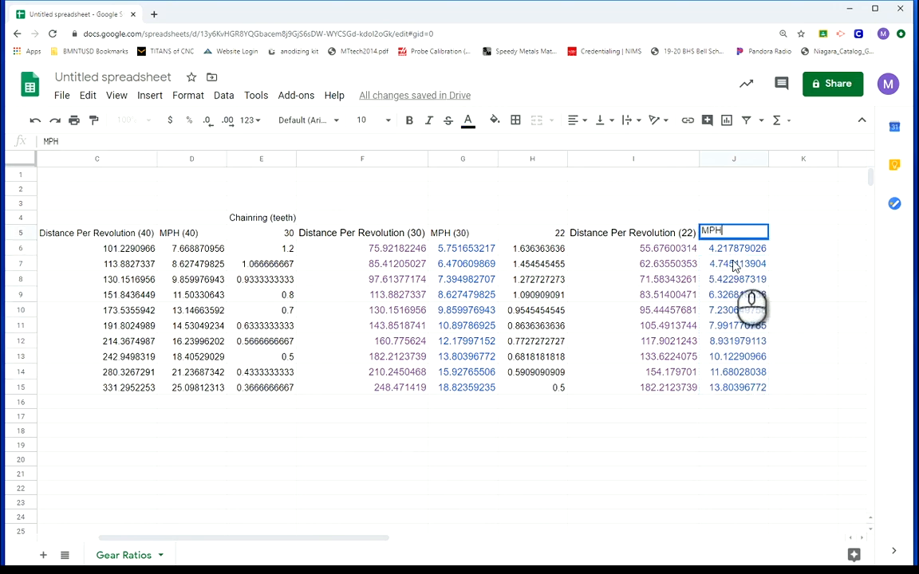
pyautogui.write(' (22)')
pyautogui.click(722, 445)
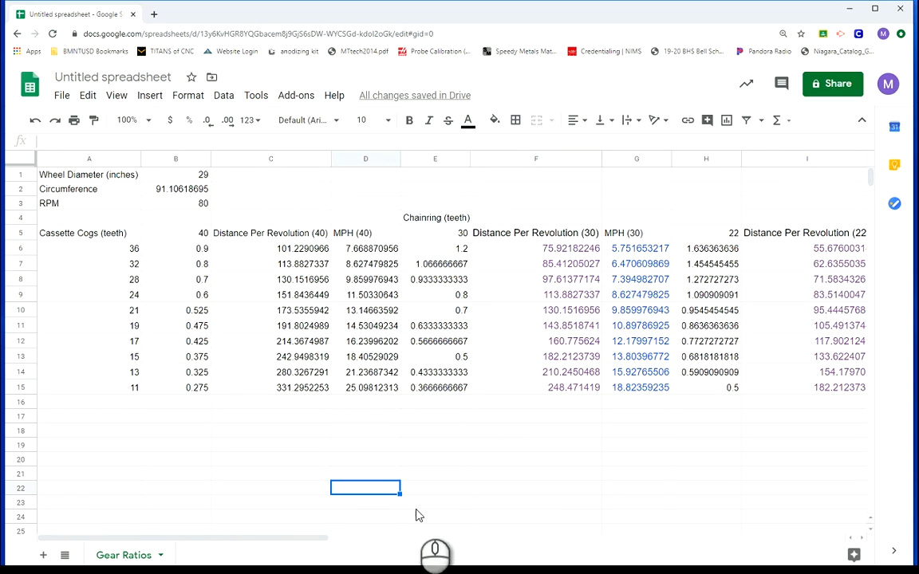
# Insert a column after the MPH (40) column and enter the heading "km/h" in E5
pyautogui.rightClick(368, 163)
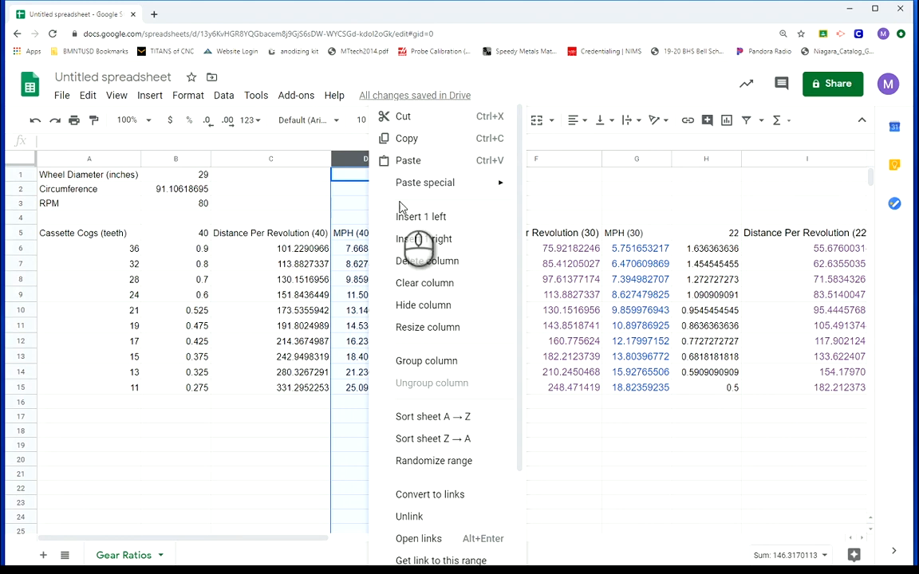
pyautogui.click(435, 250)
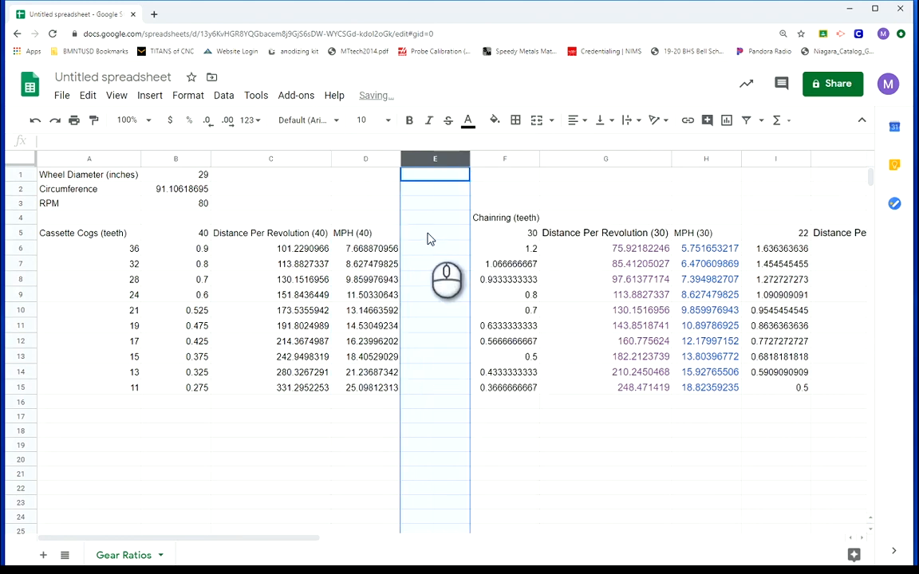
pyautogui.click(428, 237)
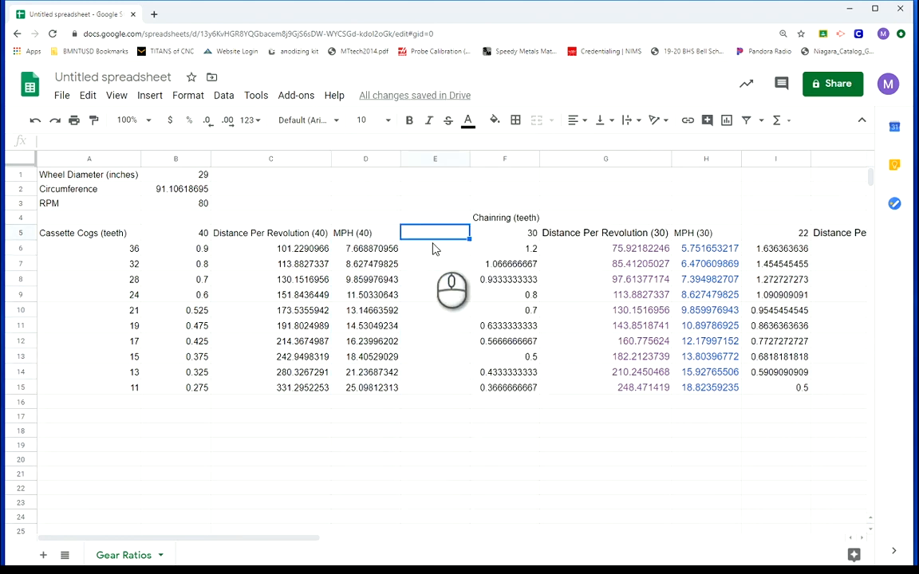
pyautogui.write('km/h')
# Enter the formula =D6*1.60934 in E6 and fill it down to E15
pyautogui.click(433, 250)
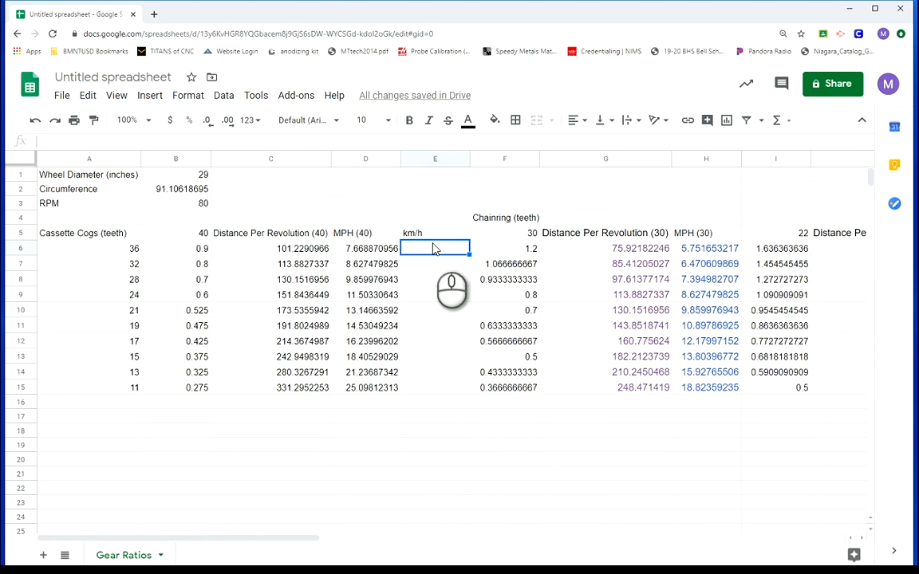
pyautogui.write('=')
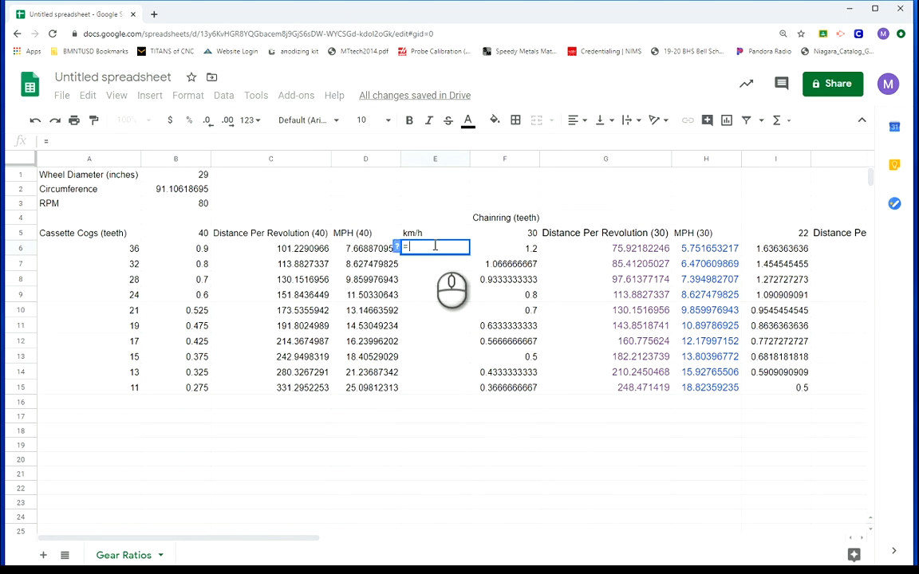
pyautogui.click(356, 254)
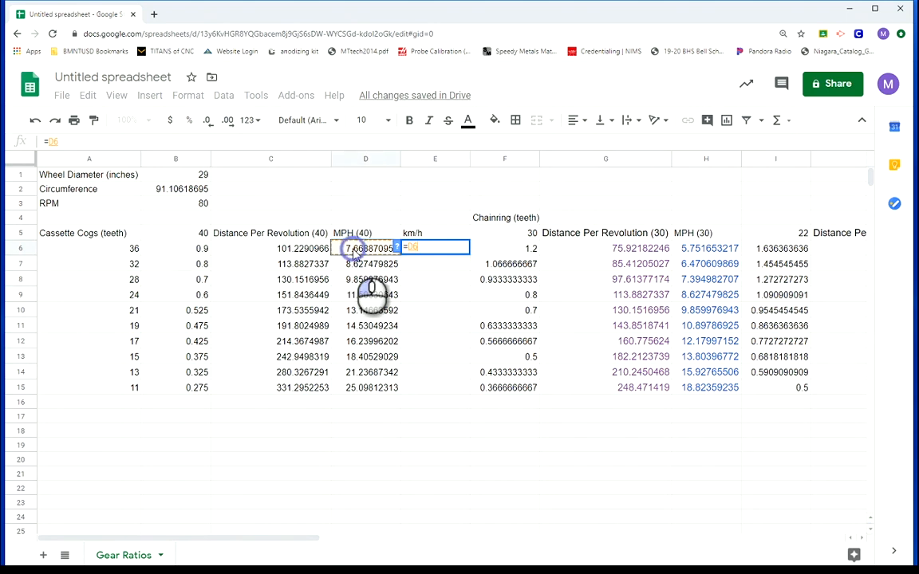
pyautogui.write('*')
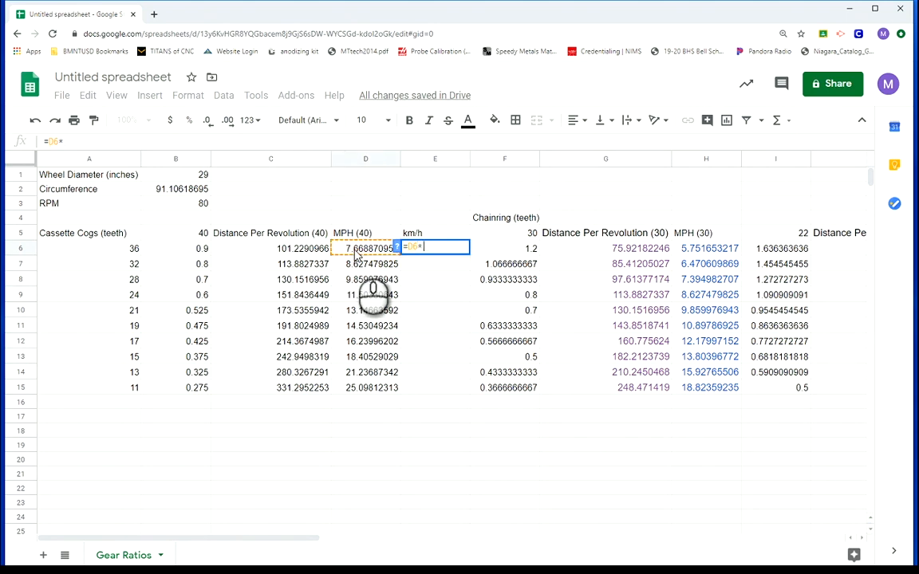
pyautogui.write('1.')
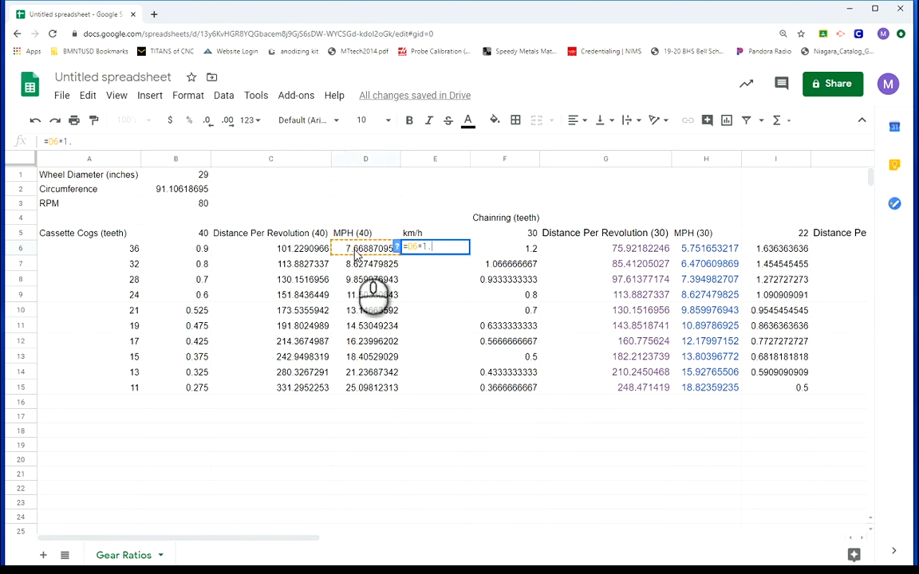
pyautogui.write('60934')
pyautogui.press('Return')
pyautogui.click(440, 250)
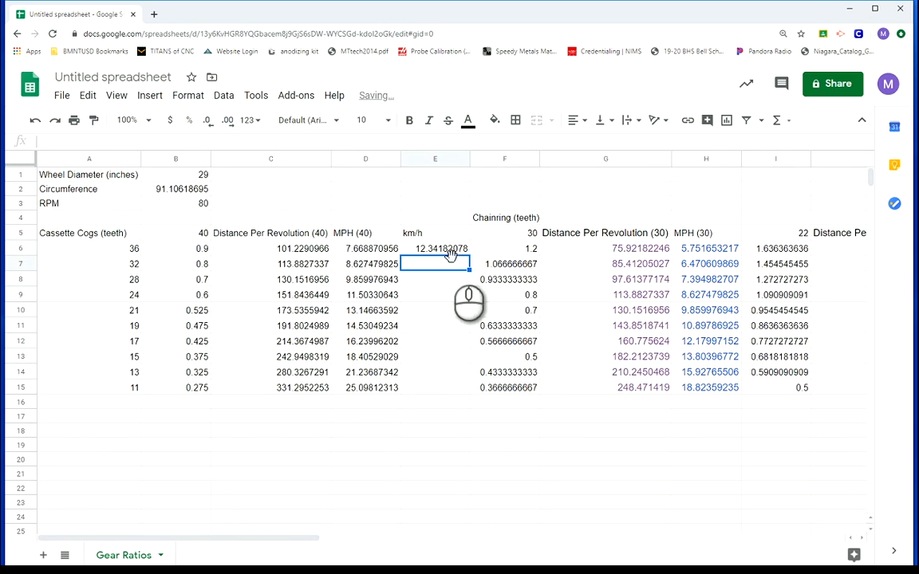
pyautogui.moveTo(472, 255); pyautogui.dragTo(464, 392)
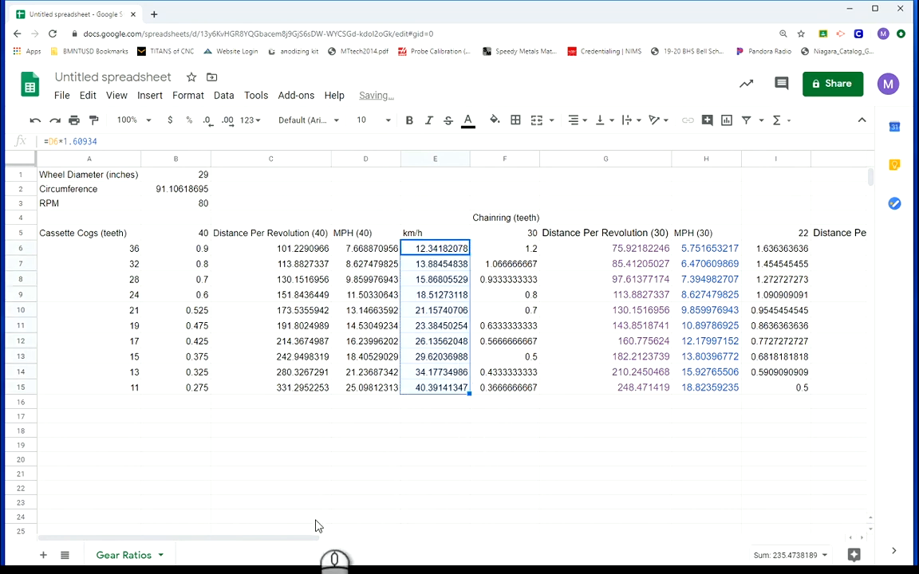
pyautogui.click(357, 519)
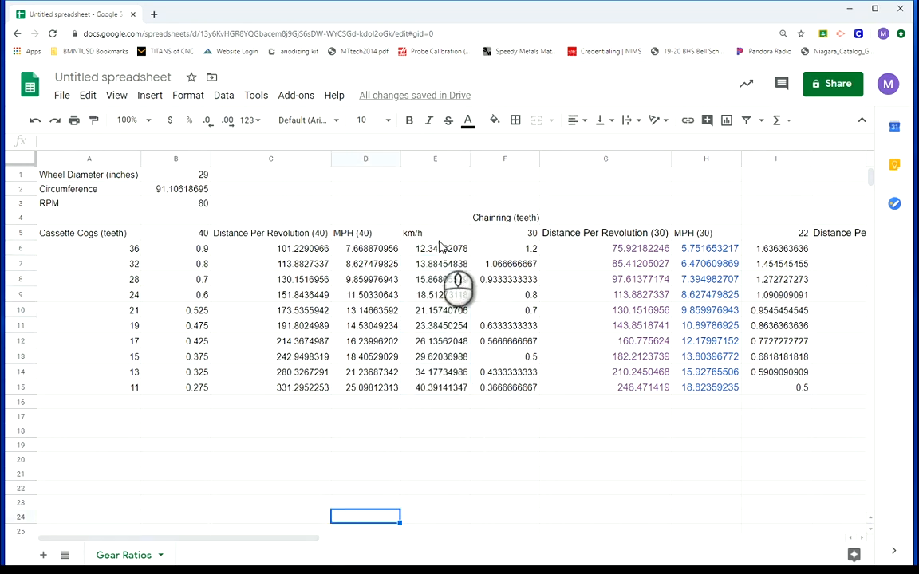
# Copy the km/h formula text from E6
pyautogui.click(434, 247)
pyautogui.moveTo(118, 141); pyautogui.dragTo(32, 142)
pyautogui.hotkey('ctrl', 'c')
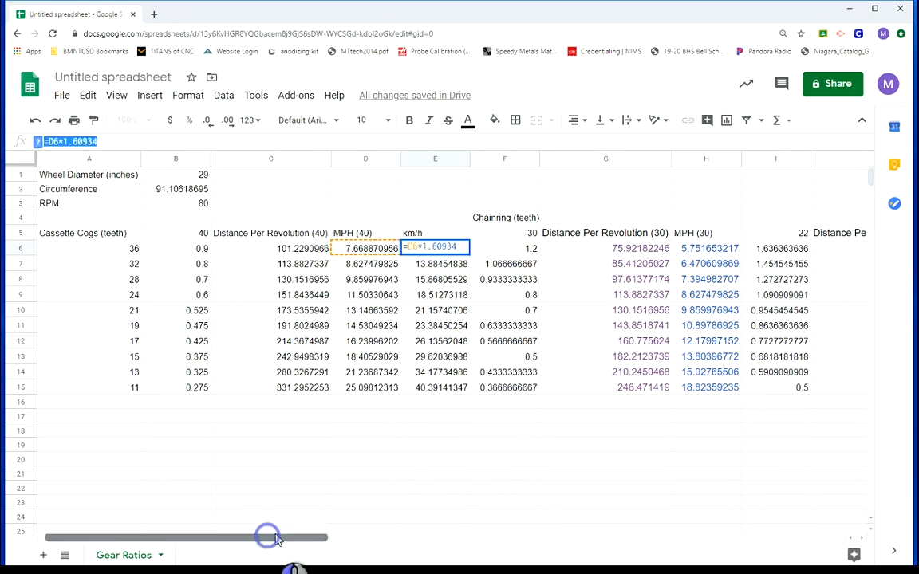
pyautogui.moveTo(275, 539); pyautogui.dragTo(357, 539)
pyautogui.click(391, 486)
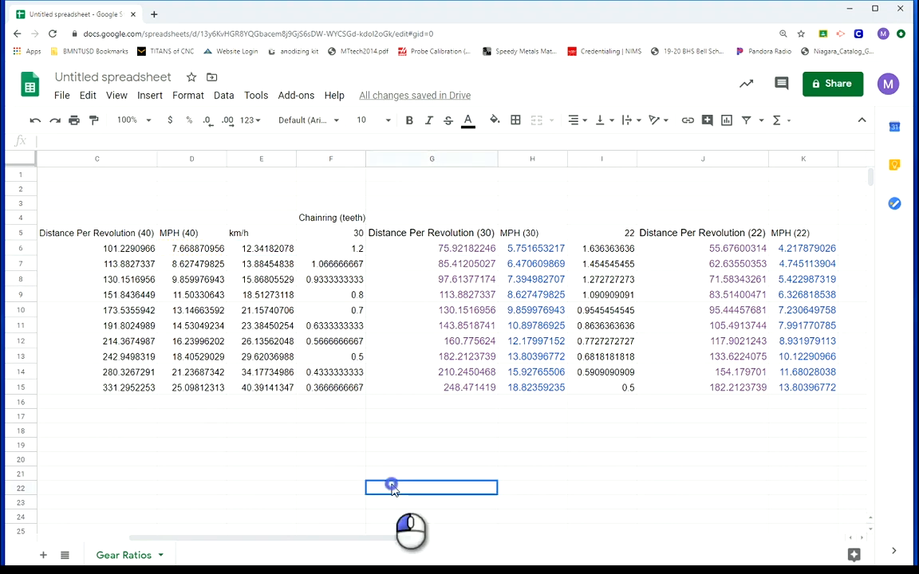
# Insert a column before the 22-tooth ratio column and paste the formula =D6*1.60934 into I6
pyautogui.rightClick(586, 163)
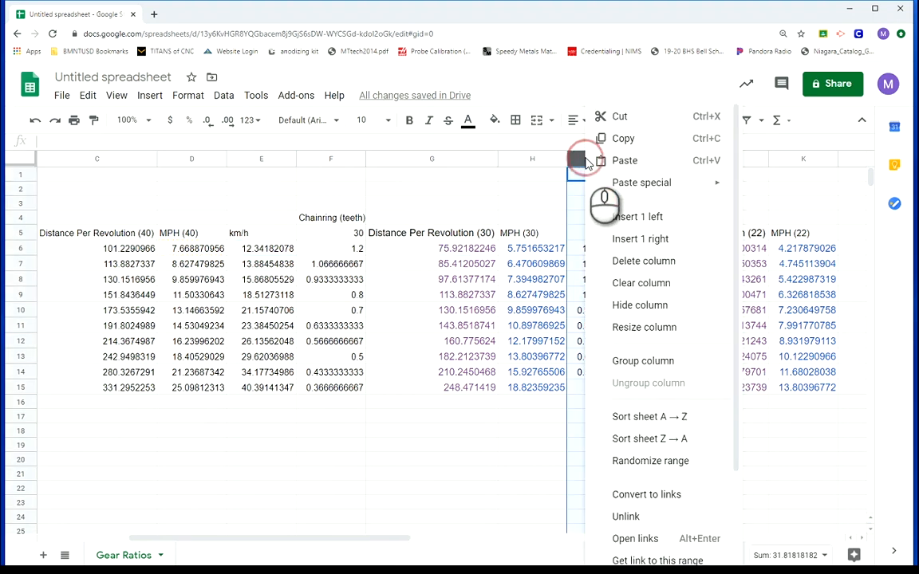
pyautogui.click(636, 217)
pyautogui.click(595, 252)
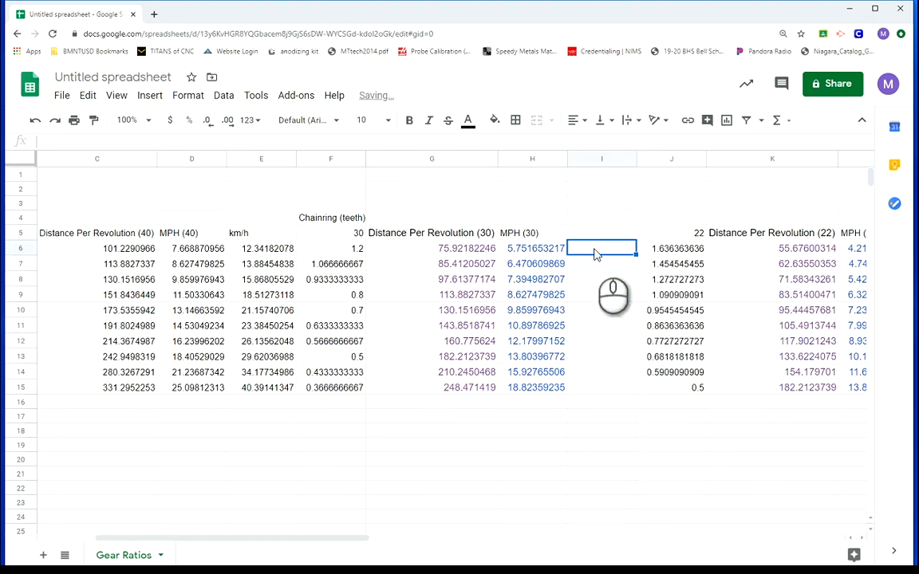
pyautogui.write('12.34182078')
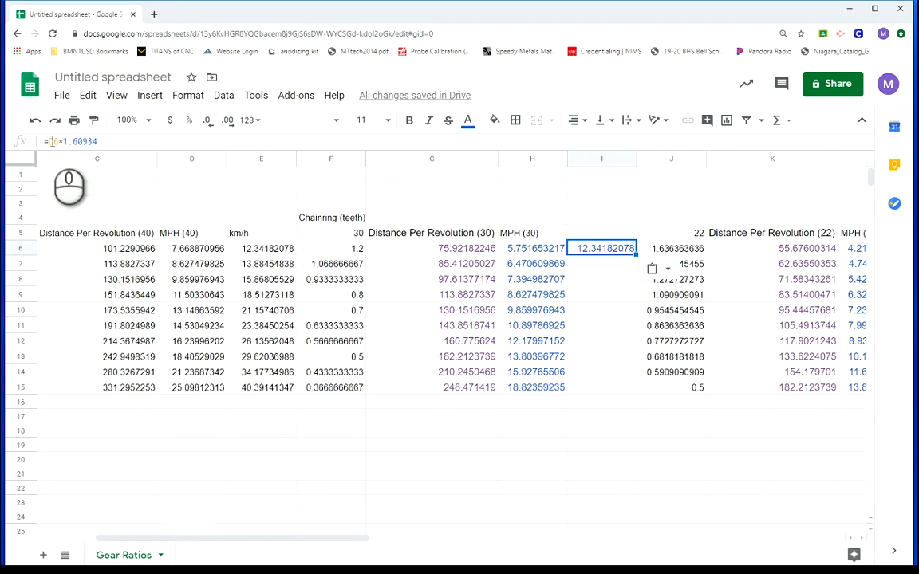
# Change the D6 reference in I6's formula to H6 and fill the formula down to I15
pyautogui.click(51, 141)
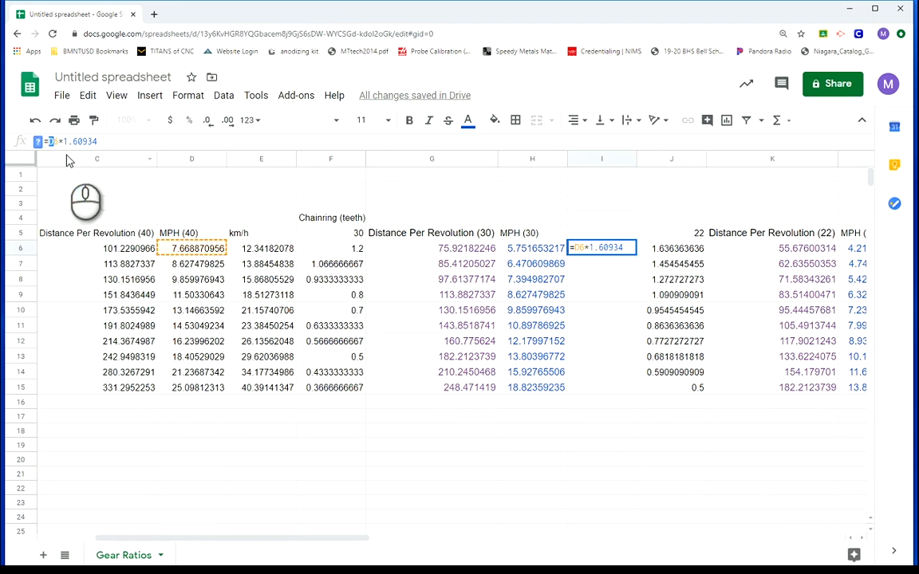
pyautogui.write('H')
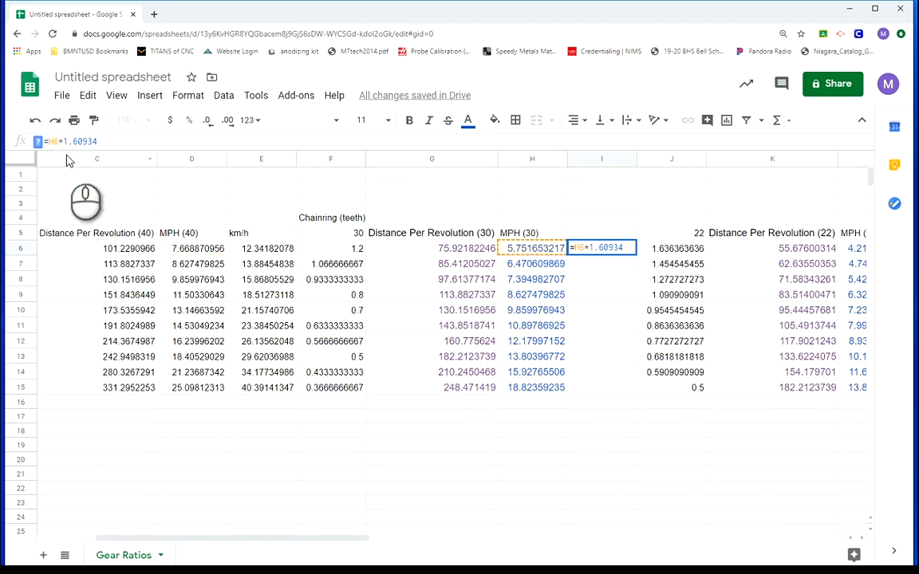
pyautogui.press('Return')
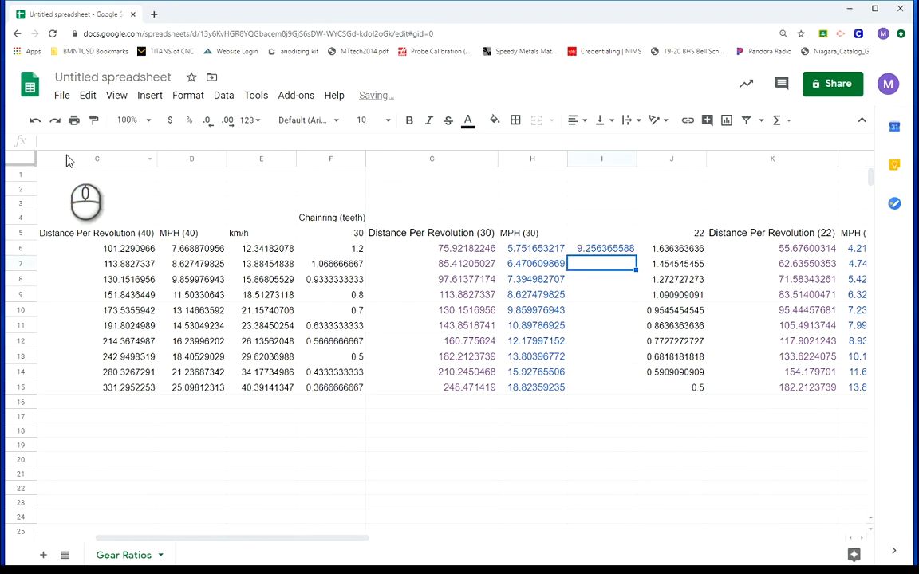
pyautogui.click(608, 236)
pyautogui.click(616, 254)
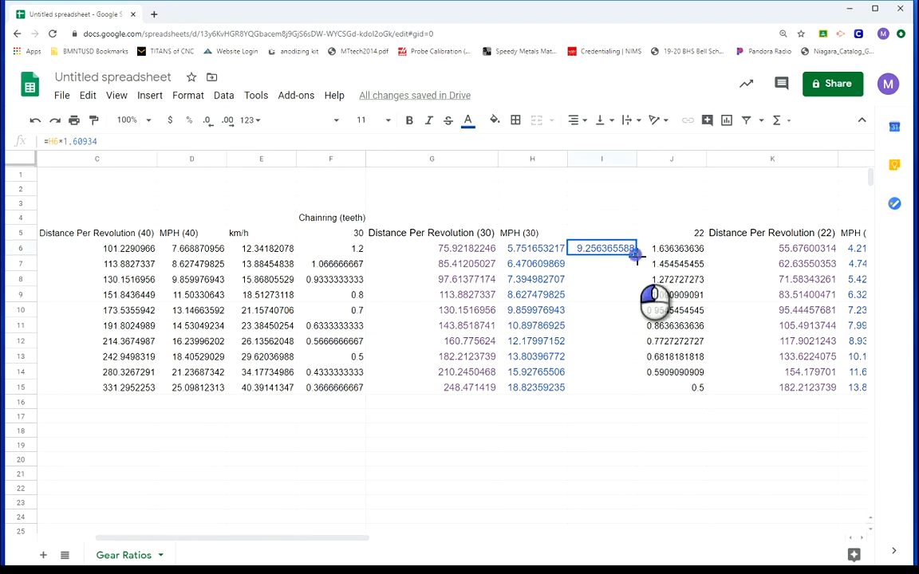
pyautogui.moveTo(636, 255); pyautogui.dragTo(633, 388)
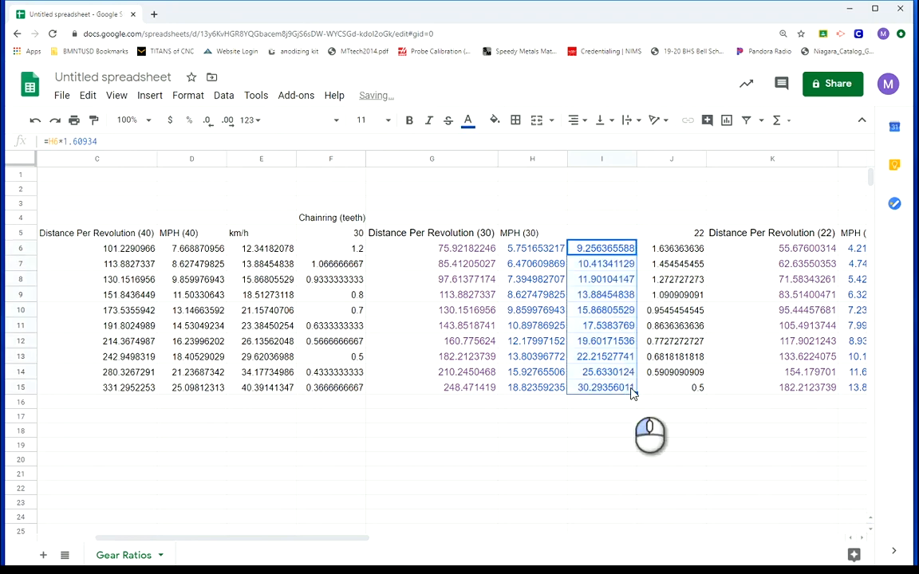
# Enter the heading "km/h" in I5
pyautogui.click(592, 234)
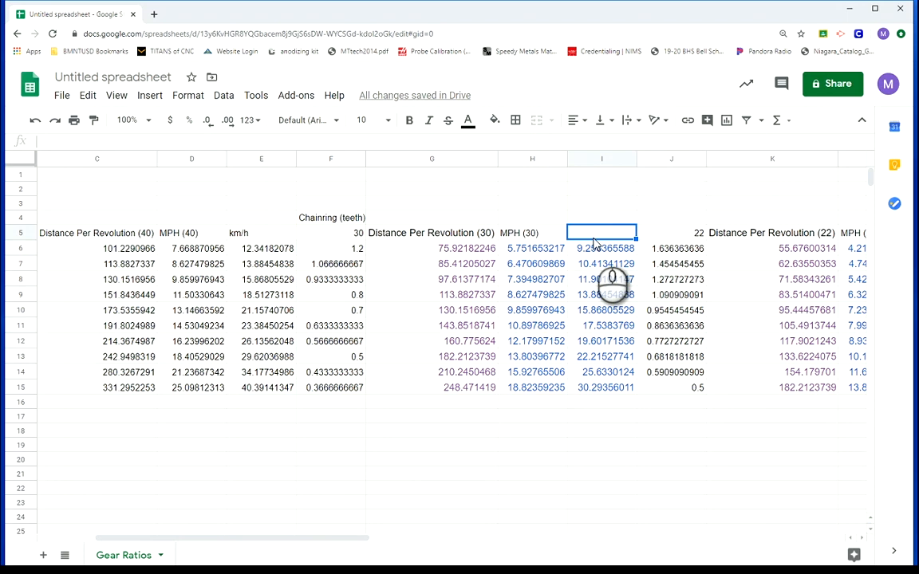
pyautogui.write('km/h')
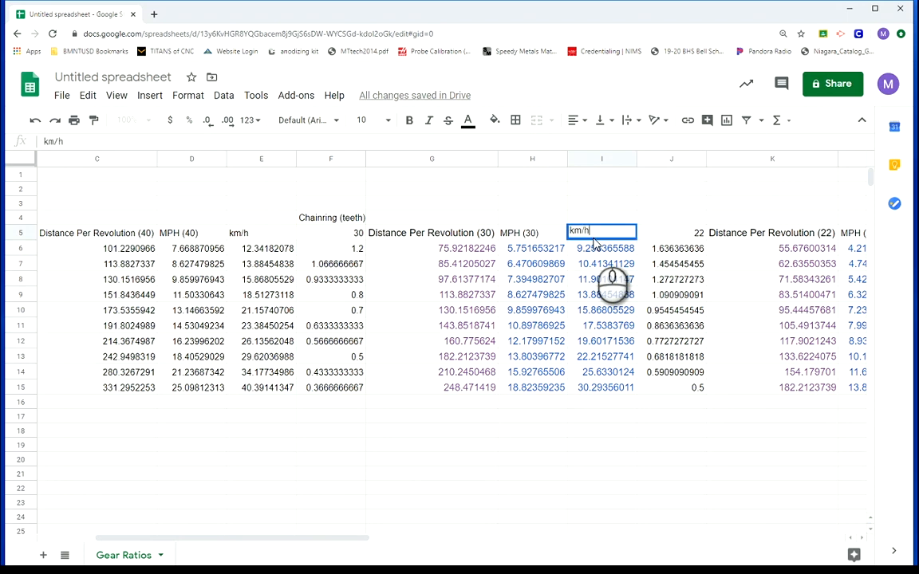
pyautogui.click(467, 461)
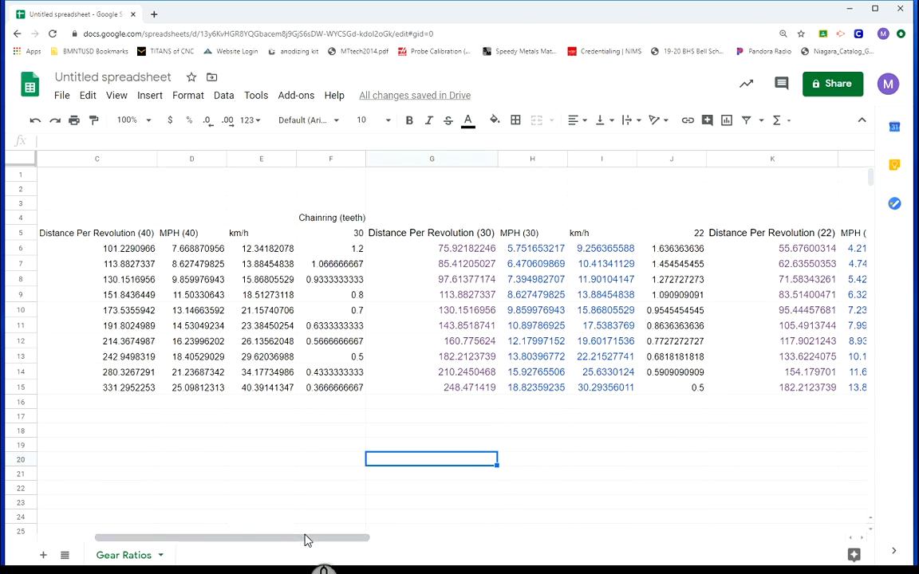
# Paste the copied formula =D6*1.60934 into M6, beside the MPH (22) column
pyautogui.moveTo(304, 538); pyautogui.dragTo(438, 540)
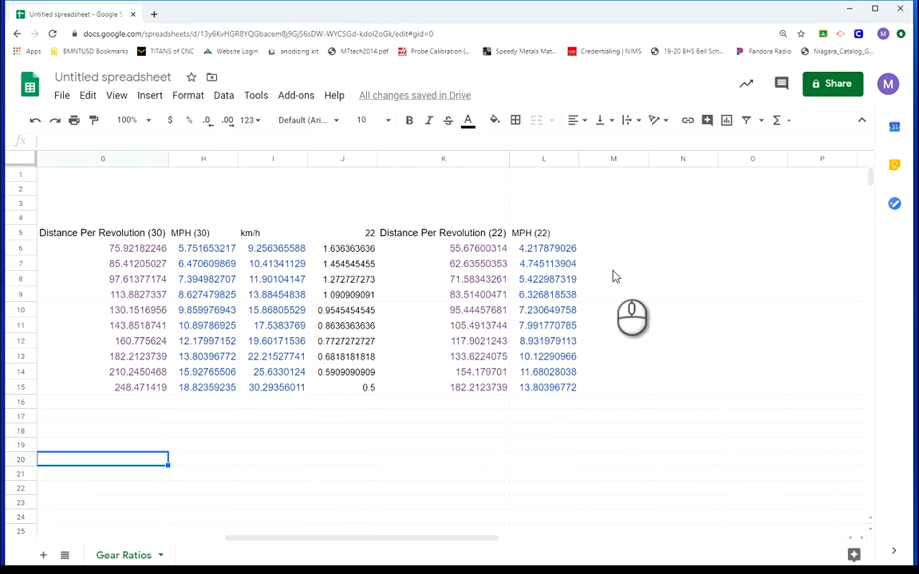
pyautogui.click(605, 249)
pyautogui.hotkey('ctrl', 'v')
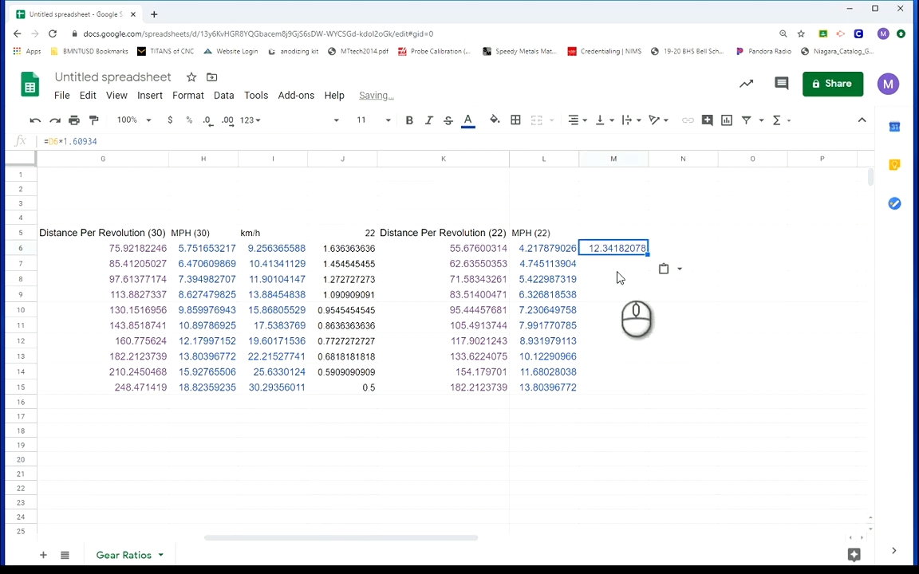
# Change the D6 reference in M6's formula to L6 and fill the formula down to M15
pyautogui.click(52, 142)
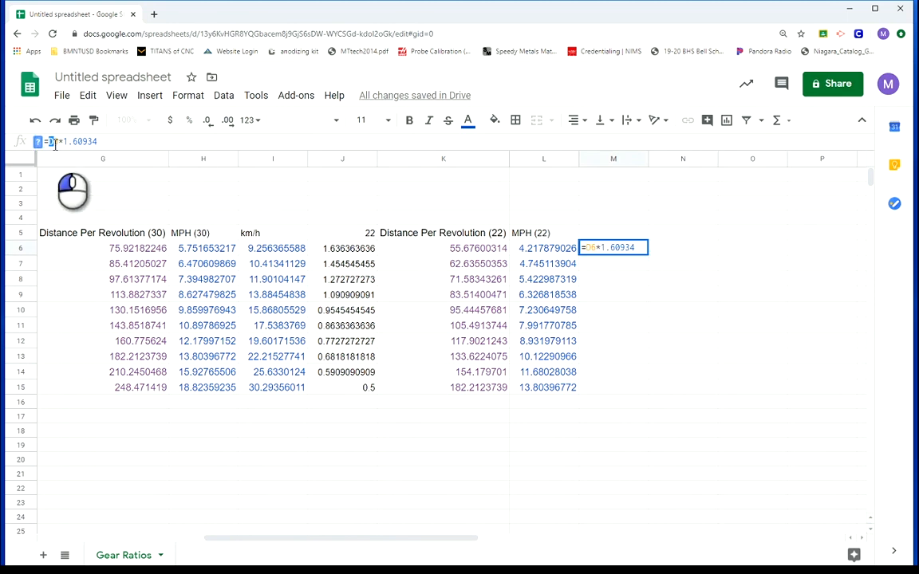
pyautogui.write('L6')
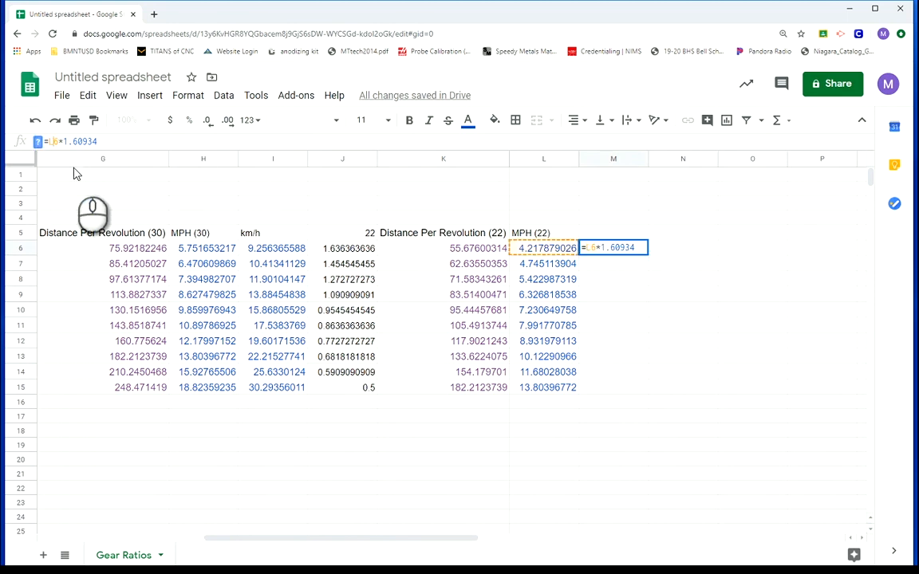
pyautogui.press('Return')
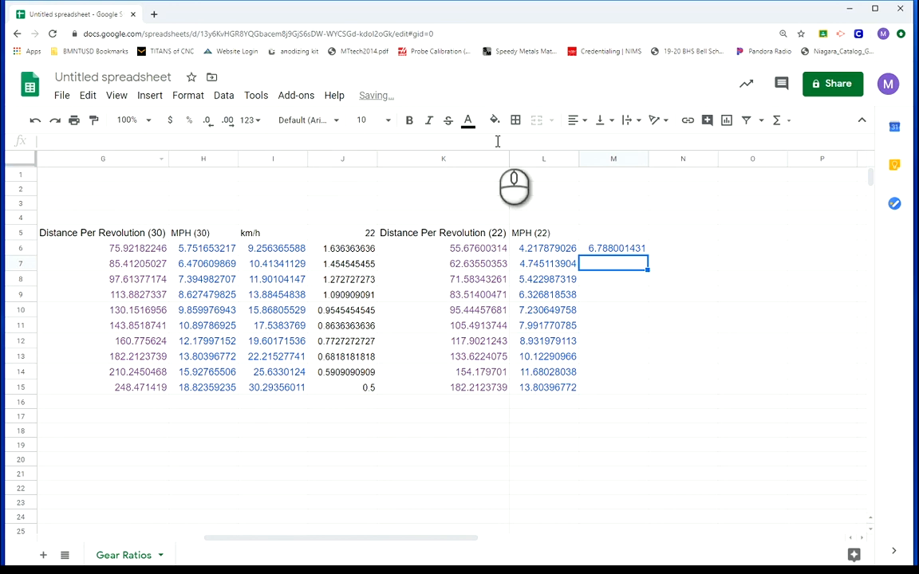
pyautogui.click(622, 254)
pyautogui.moveTo(648, 254); pyautogui.dragTo(630, 380)
# Enter the heading "km/h (22)" in M5
pyautogui.click(592, 232)
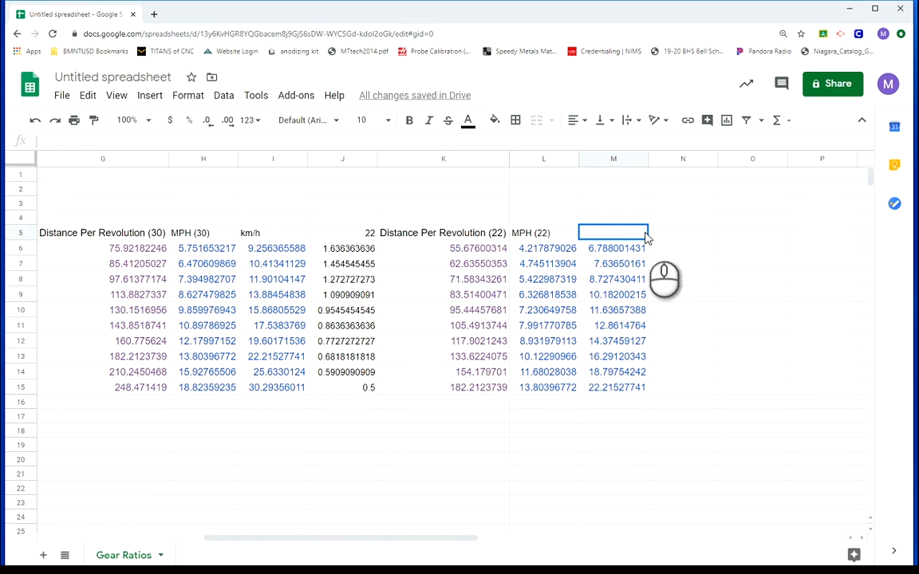
pyautogui.write('km/h')
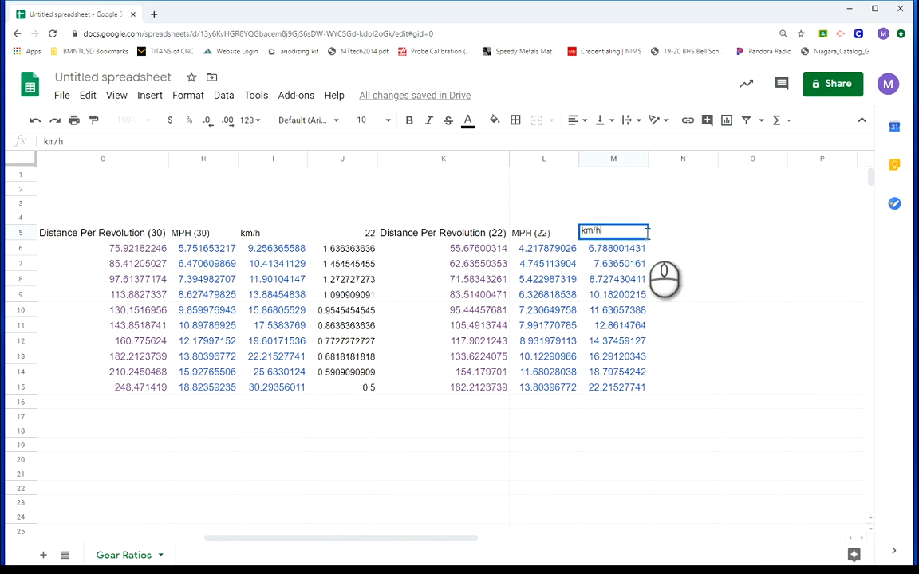
pyautogui.write(' (22)')
# Extend the heading in I5 to read "km/h (30)"
pyautogui.click(267, 230)
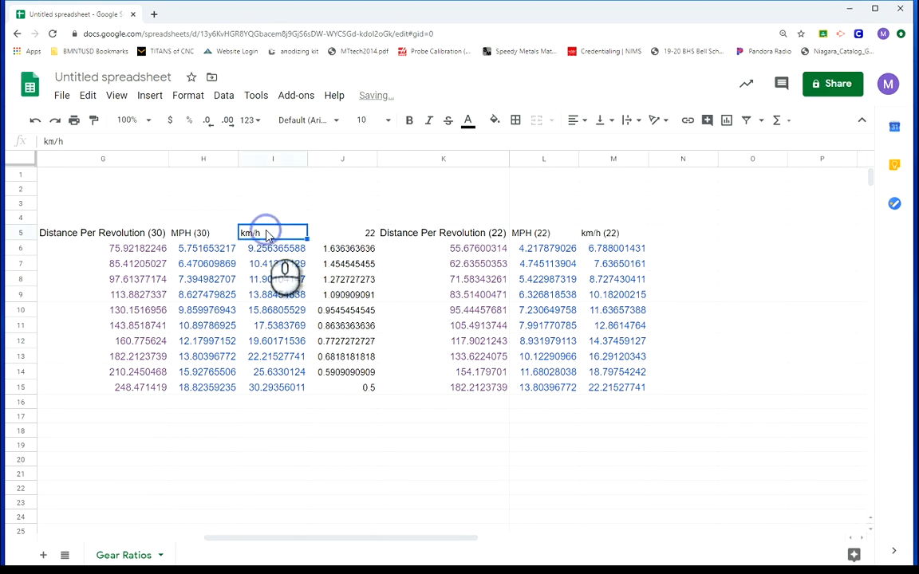
pyautogui.write('(3')
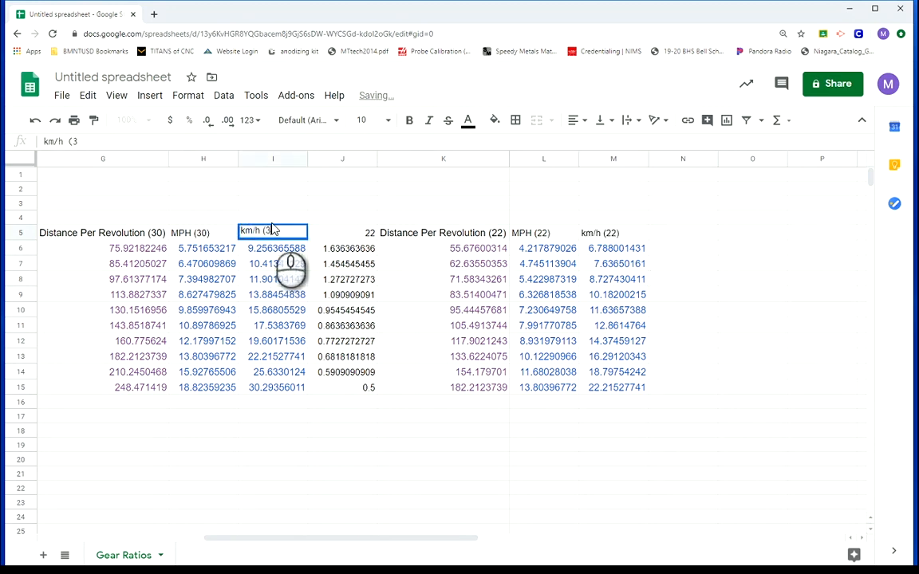
pyautogui.write('0)')
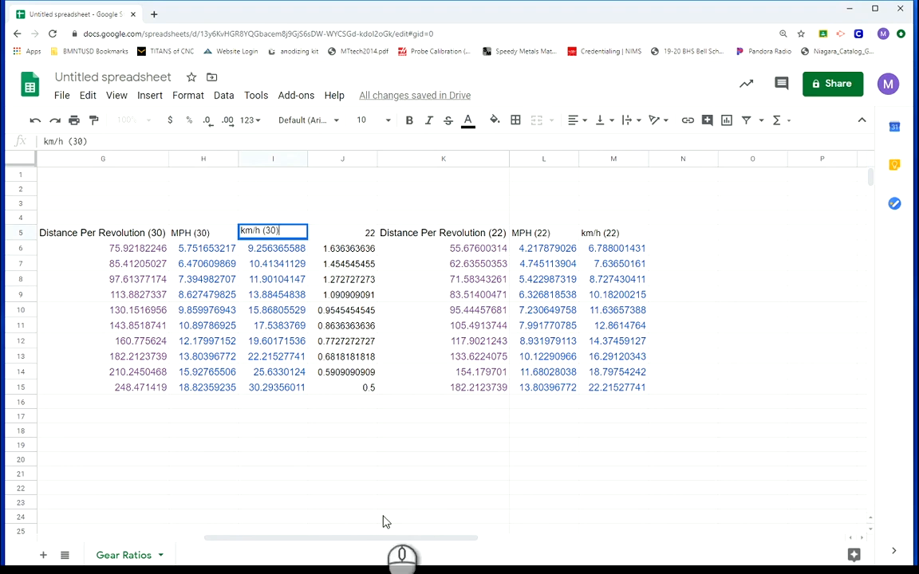
pyautogui.moveTo(388, 543); pyautogui.dragTo(375, 541)
pyautogui.click(359, 501)
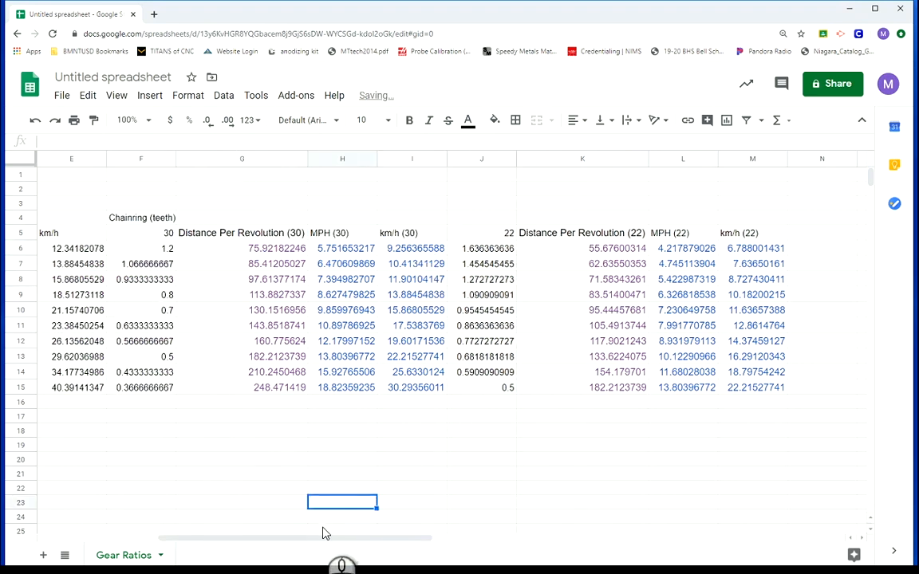
# Extend the heading in E5 to read "km/h (40)"
pyautogui.moveTo(323, 538); pyautogui.dragTo(290, 543)
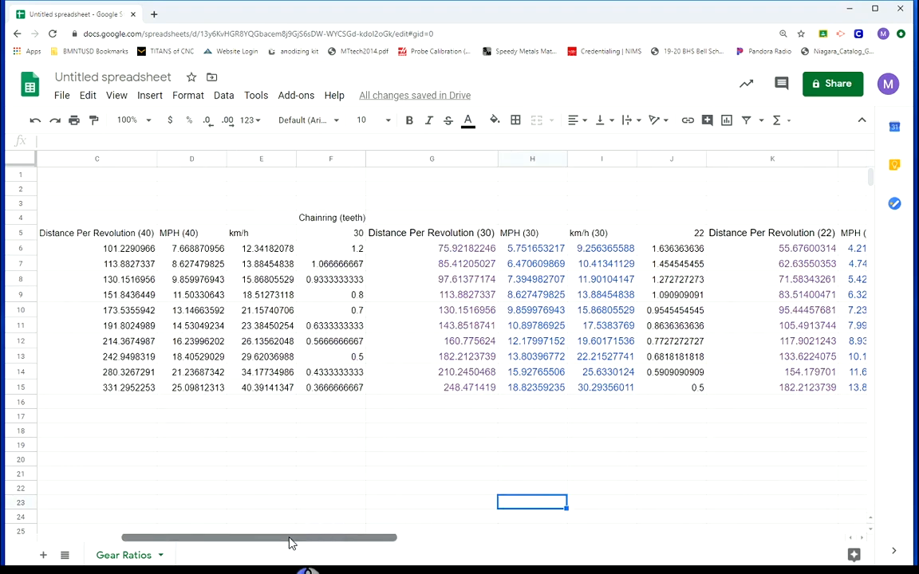
pyautogui.doubleClick(259, 231)
pyautogui.write('(40)')
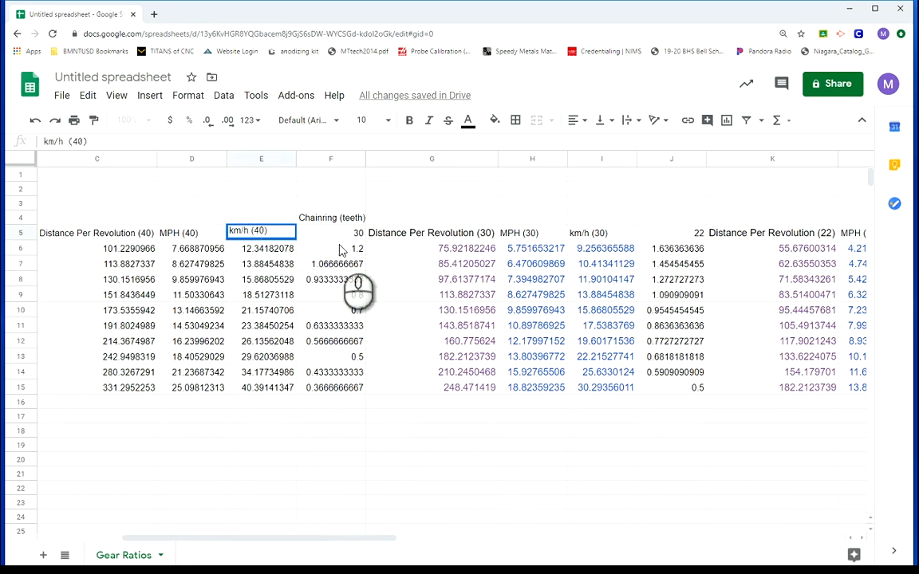
pyautogui.click(311, 476)
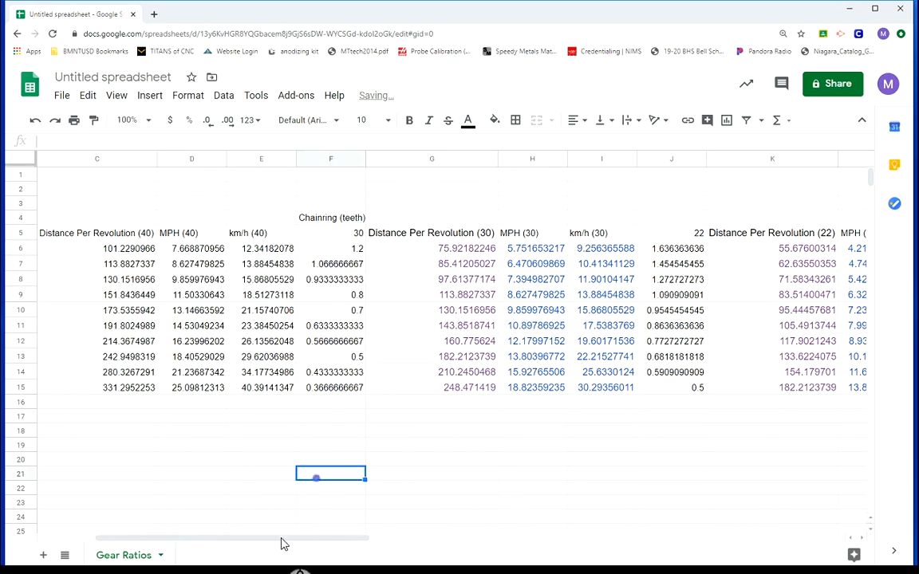
# Set the wheel diameter in B1 to 26 inches
pyautogui.moveTo(281, 541); pyautogui.dragTo(363, 542)
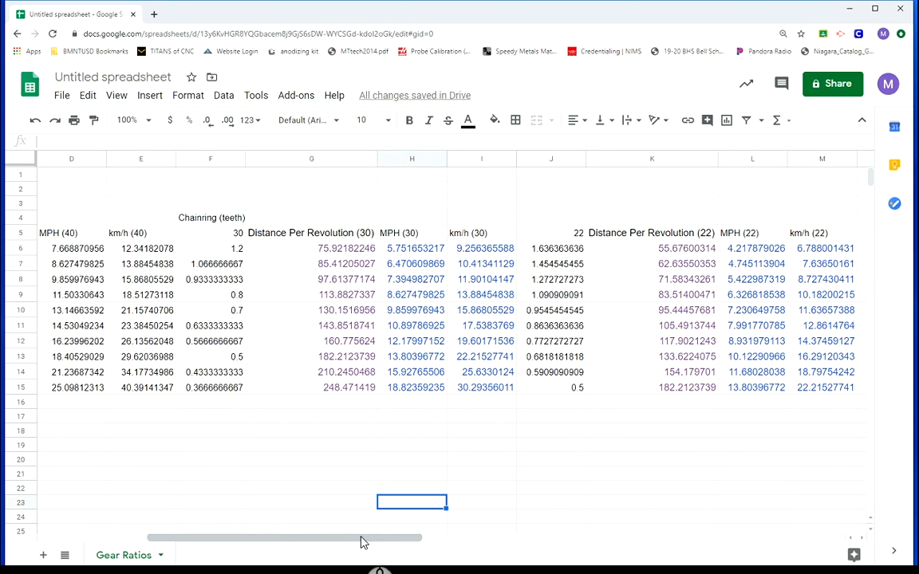
pyautogui.moveTo(357, 543); pyautogui.dragTo(250, 533)
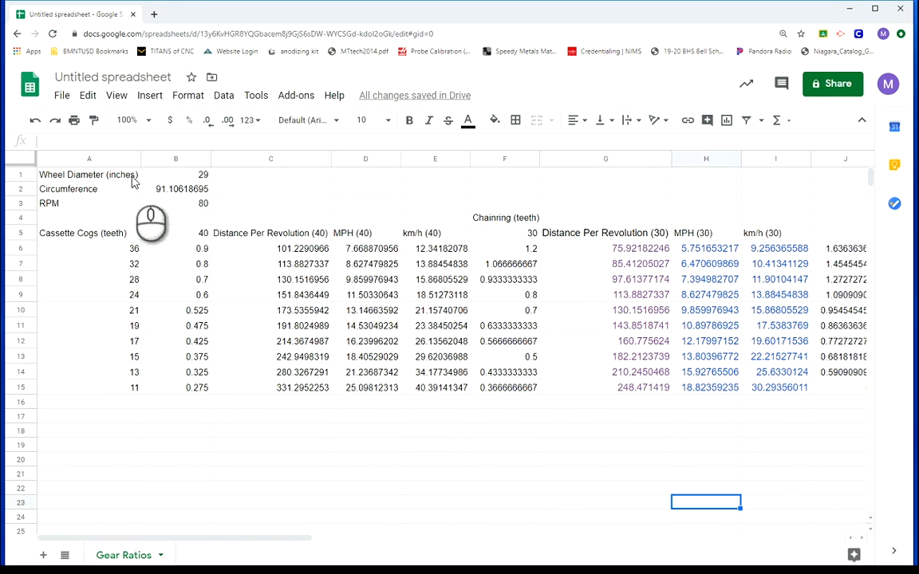
pyautogui.click(195, 174)
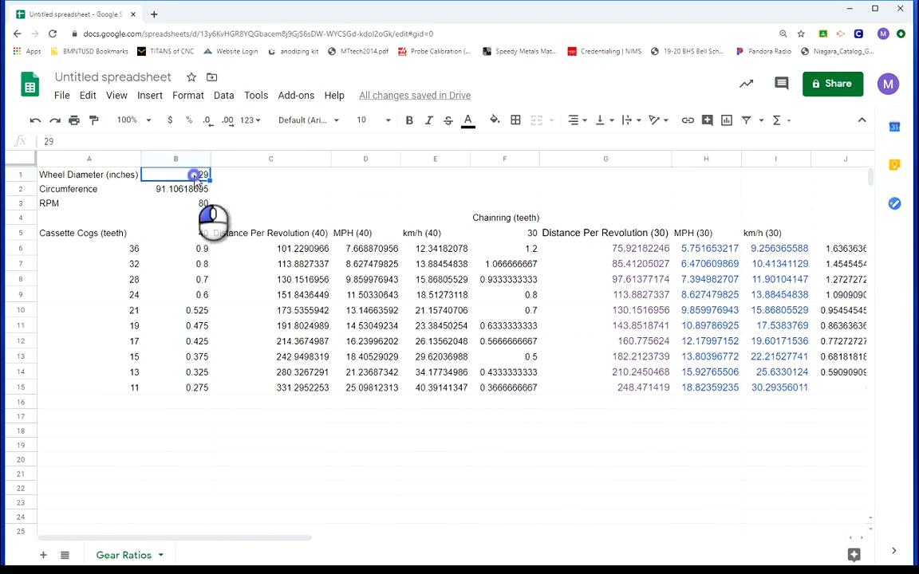
pyautogui.doubleClick(195, 175)
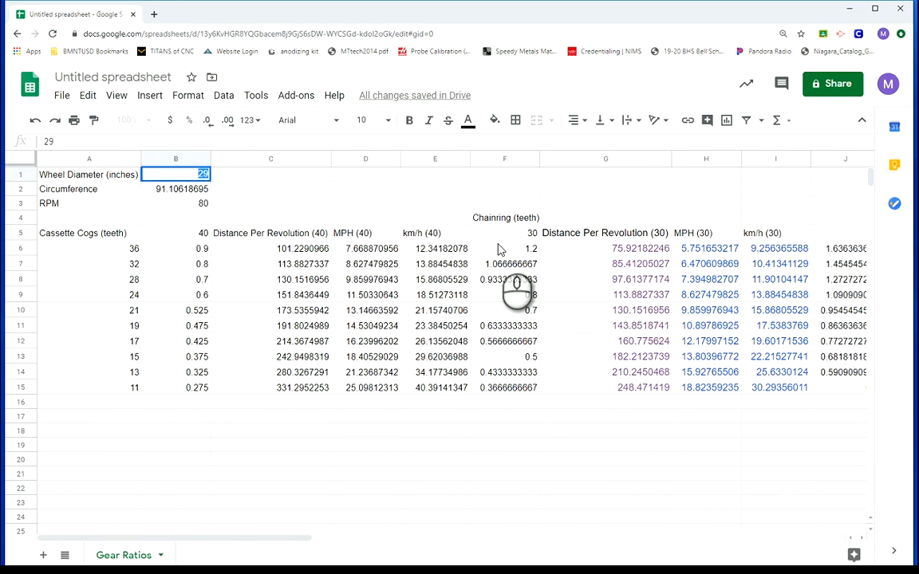
pyautogui.write('26')
pyautogui.press('Return')
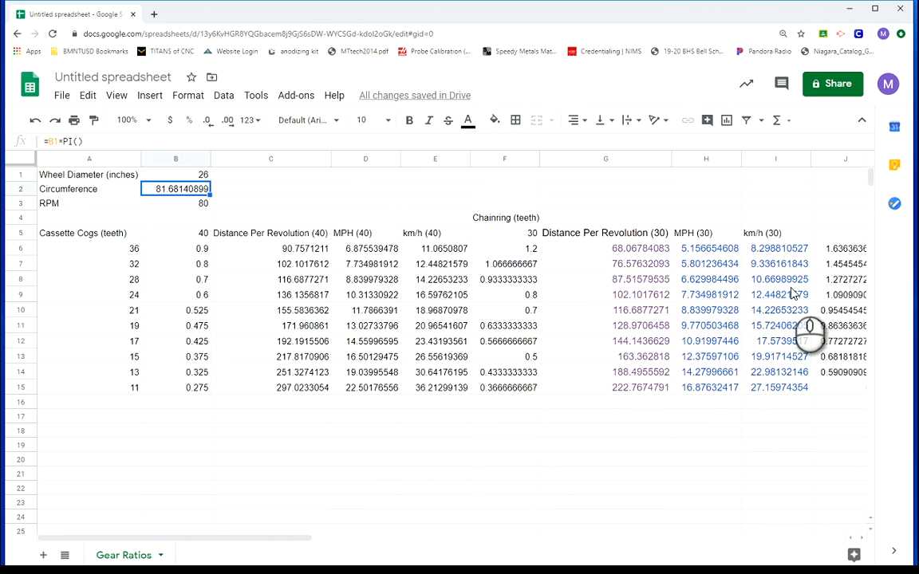
# Set the RPM value in B3 to 100
pyautogui.press('Down')
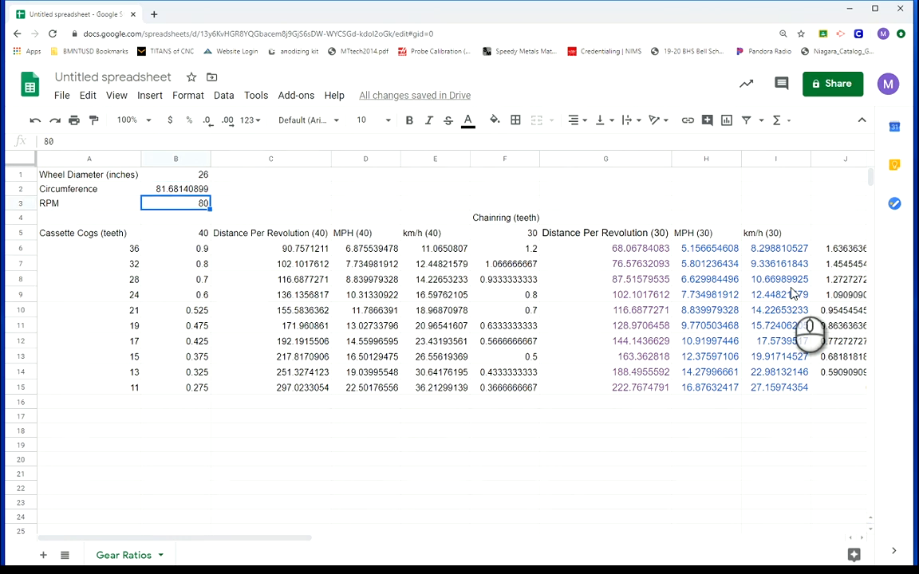
pyautogui.write('100')
pyautogui.press('Return')
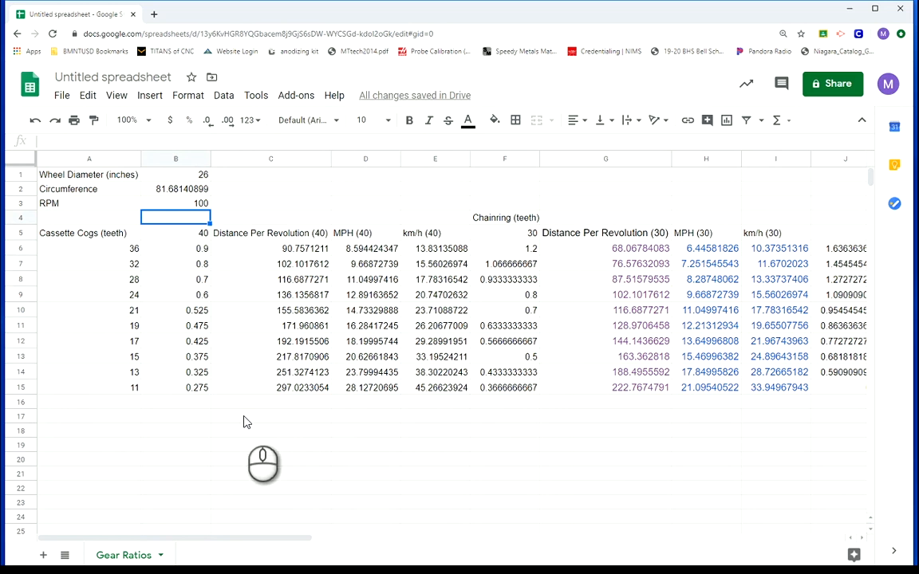
# Duplicate the Gear Ratios sheet and rename the copy "My Bicycle's Gear Ratios"
pyautogui.rightClick(123, 556)
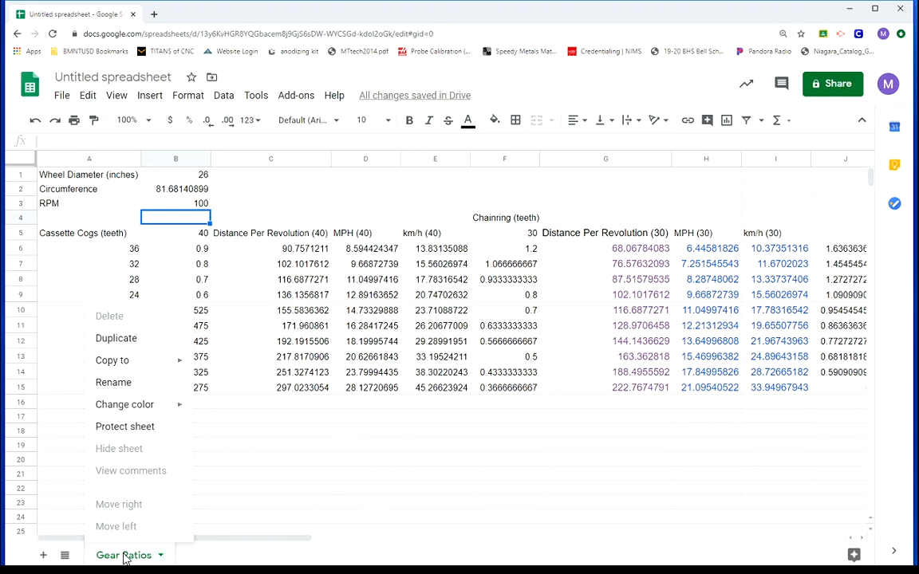
pyautogui.click(127, 345)
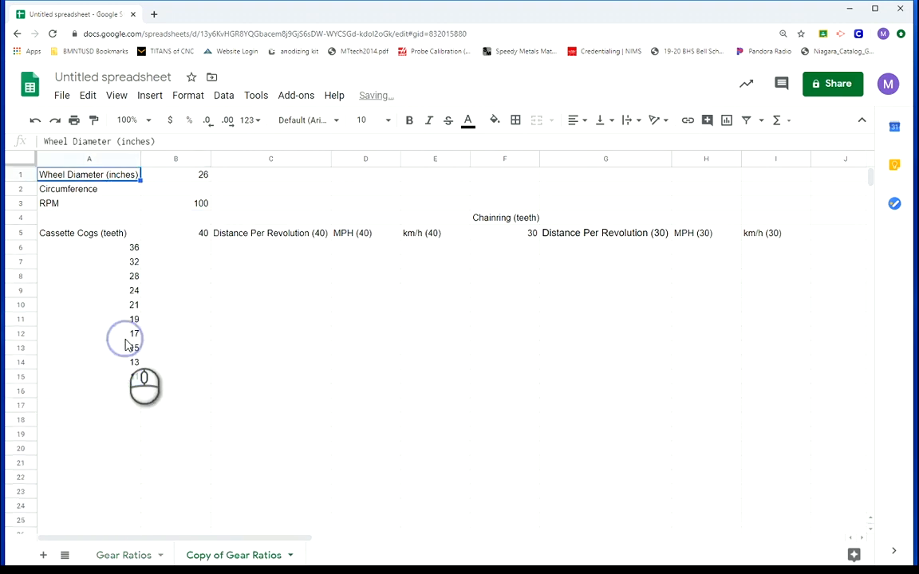
pyautogui.rightClick(212, 558)
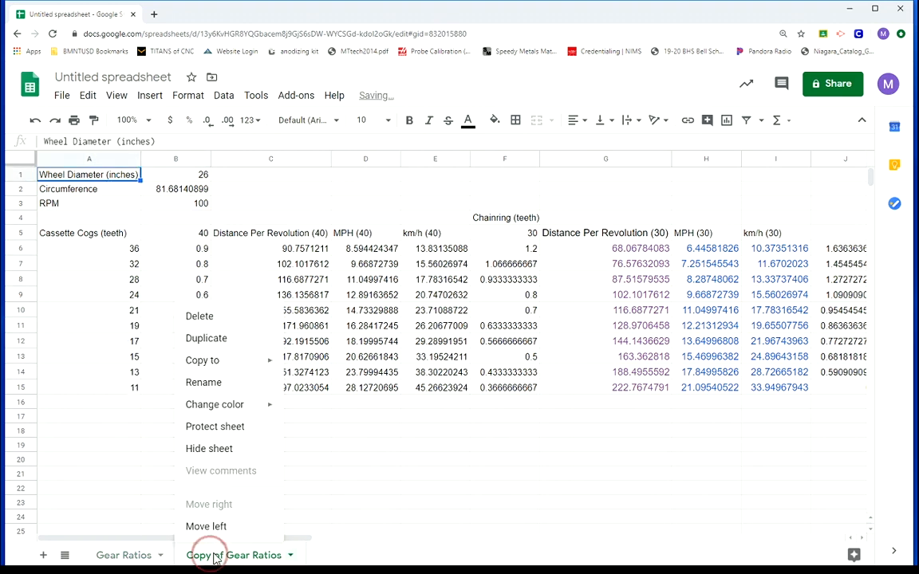
pyautogui.click(205, 384)
pyautogui.click(214, 556)
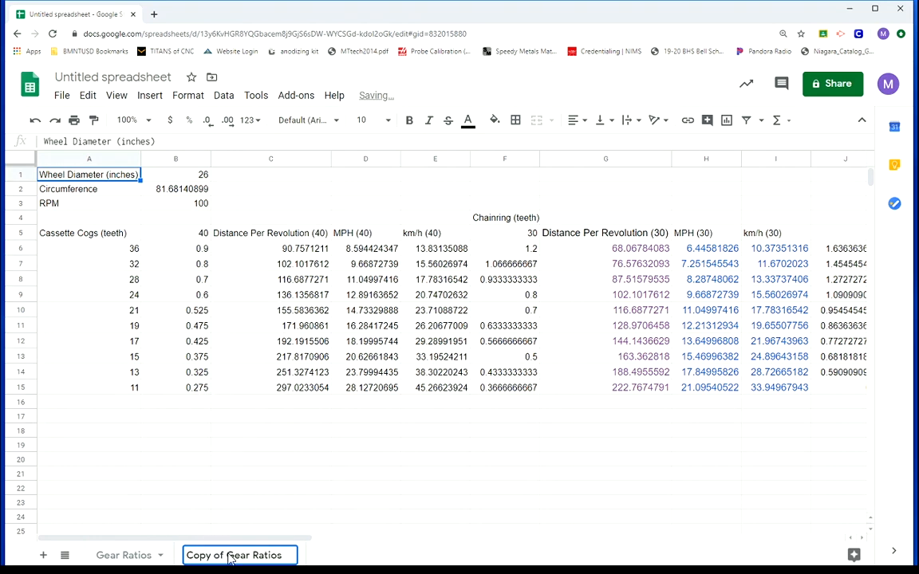
pyautogui.moveTo(229, 559); pyautogui.dragTo(179, 560)
pyautogui.write('My bi')
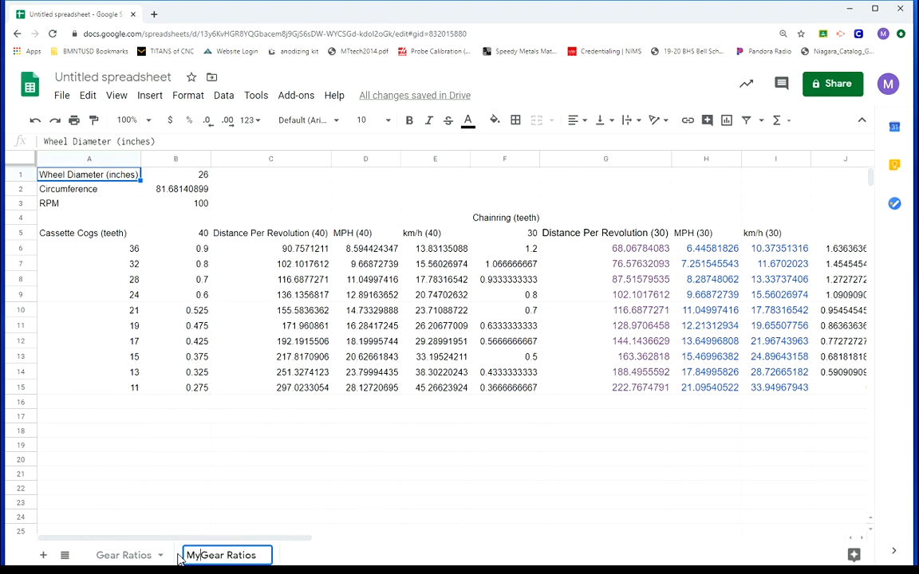
pyautogui.press('BackSpace')
pyautogui.press('BackSpace')
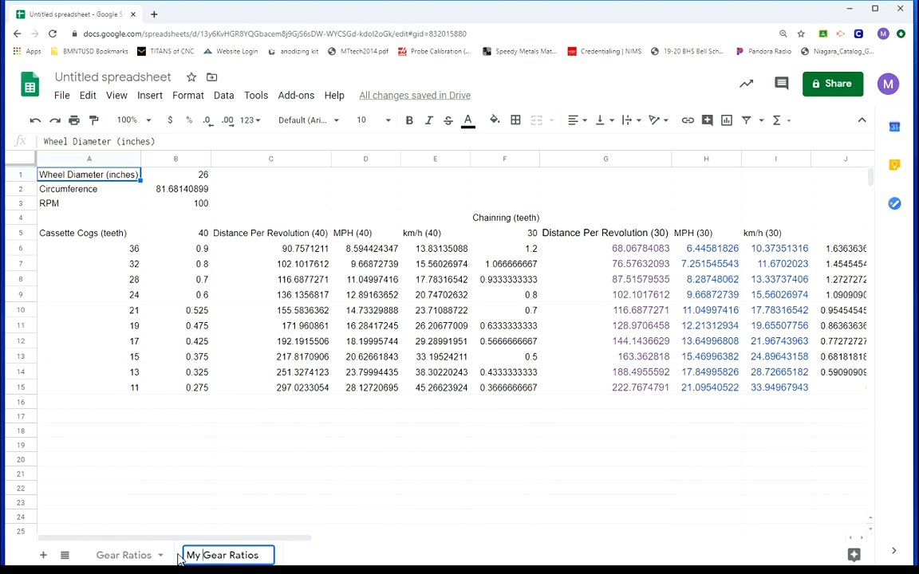
pyautogui.write('Bicyc')
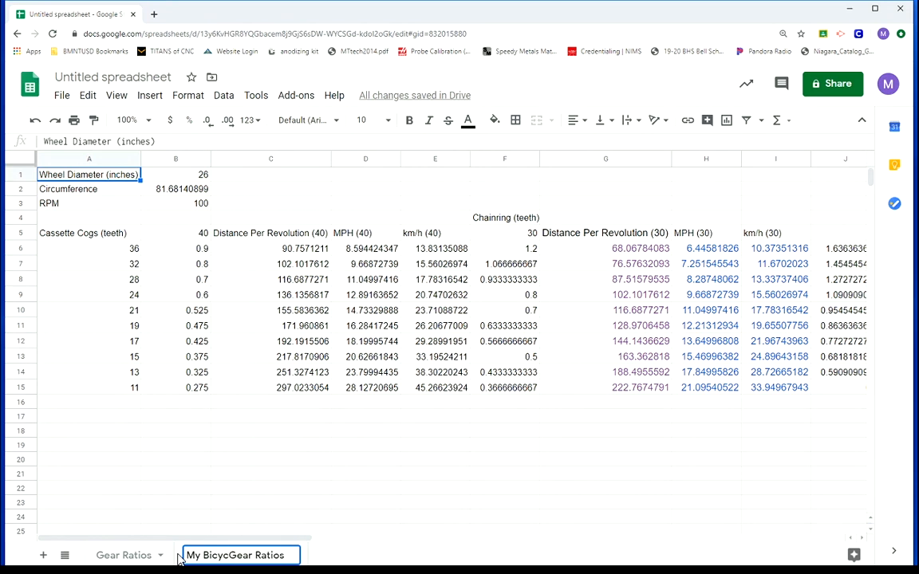
pyautogui.write("le's")
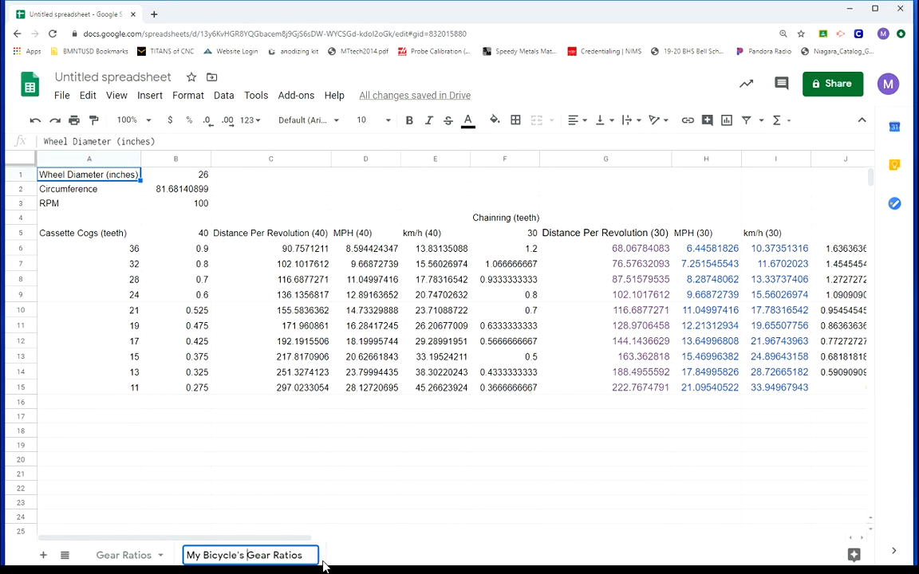
pyautogui.press('Return')
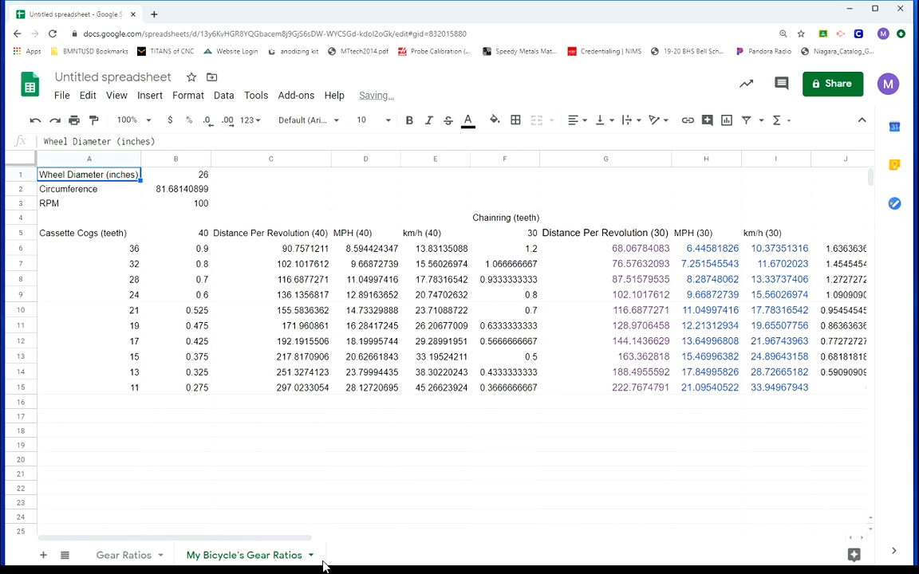
pyautogui.click(128, 556)
pyautogui.click(232, 556)
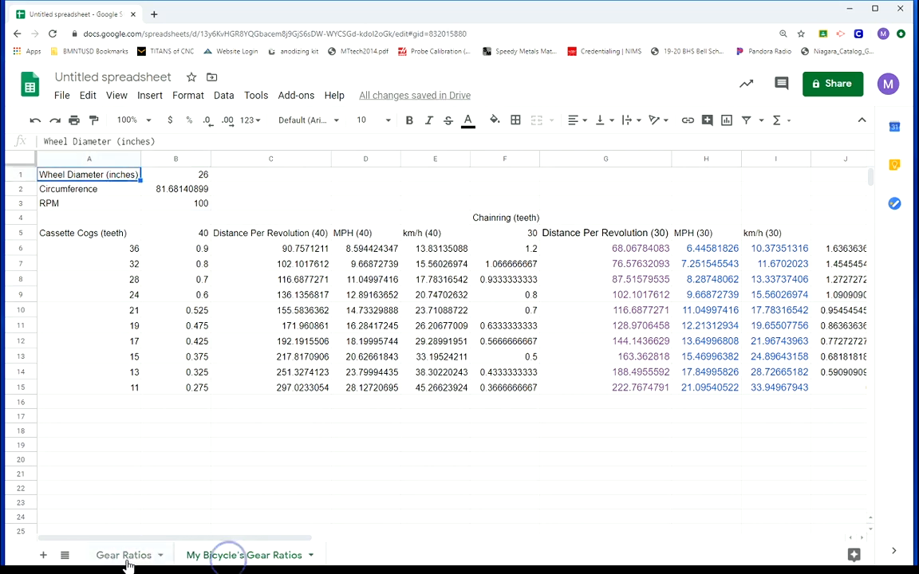
pyautogui.click(127, 555)
pyautogui.click(200, 555)
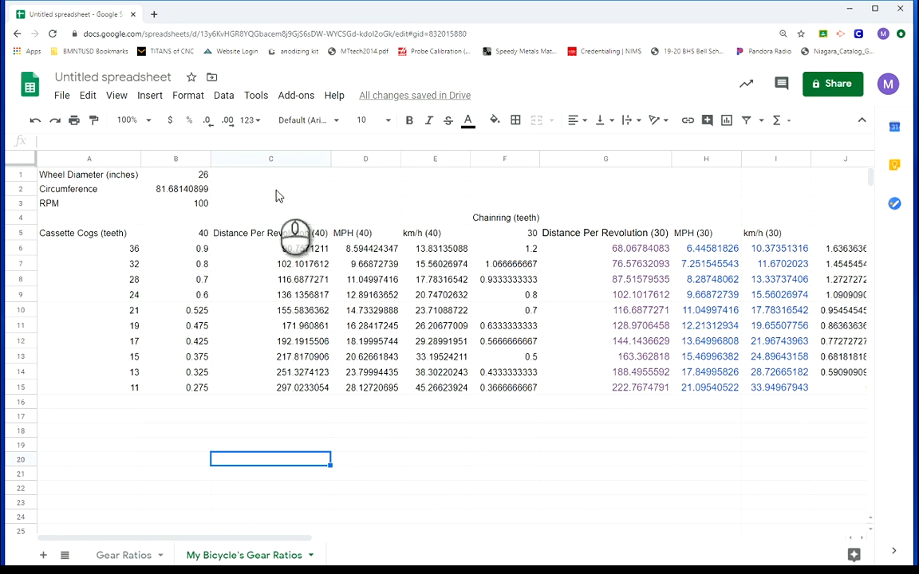
# Insert two blank columns between Distance Per Revolution (40) and MPH (40) in the My Bicycle's Gear Ratios sheet and select D5
pyautogui.rightClick(276, 160)
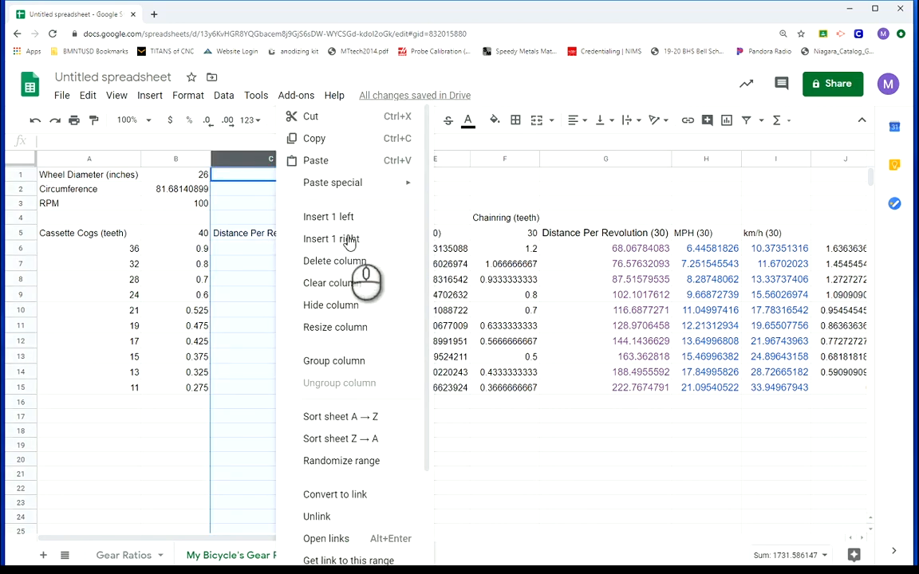
pyautogui.click(323, 239)
pyautogui.rightClick(373, 156)
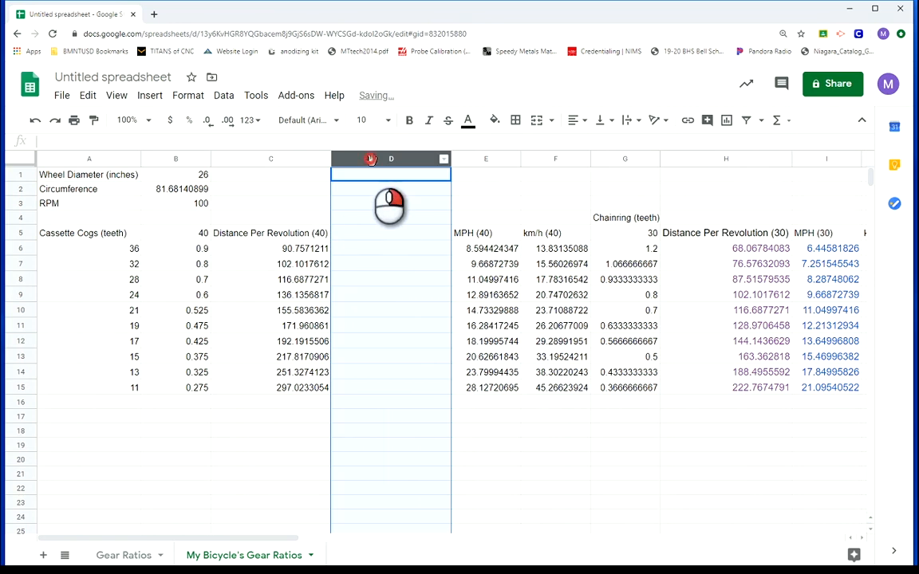
pyautogui.click(445, 239)
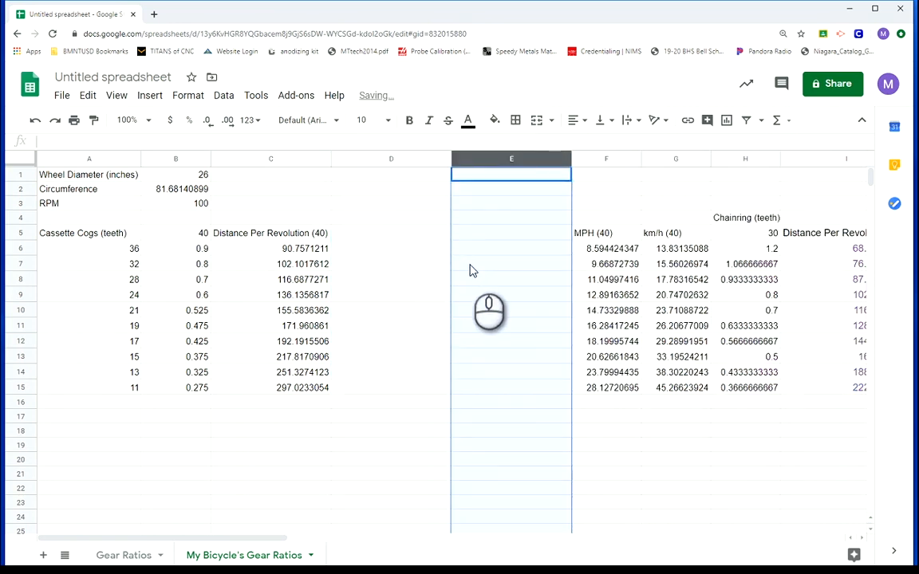
pyautogui.click(372, 416)
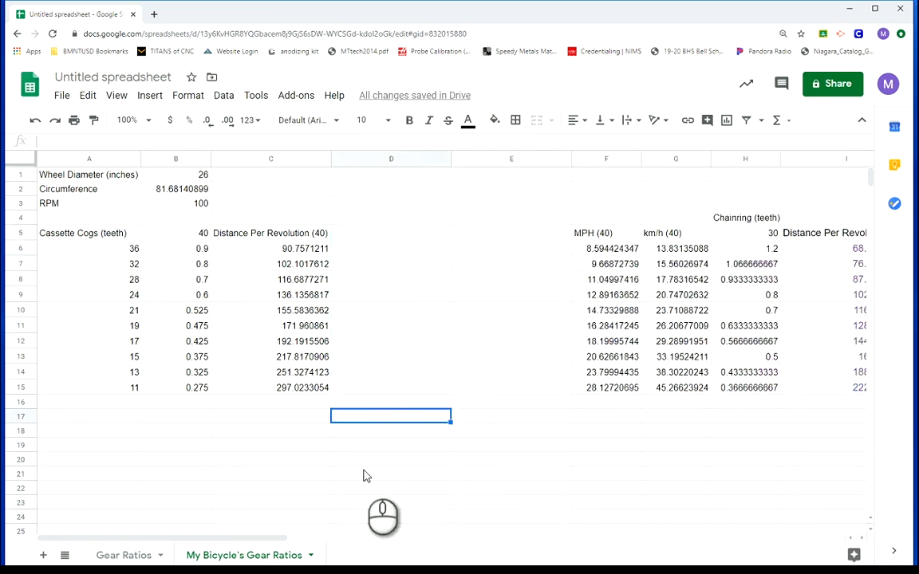
pyautogui.click(365, 233)
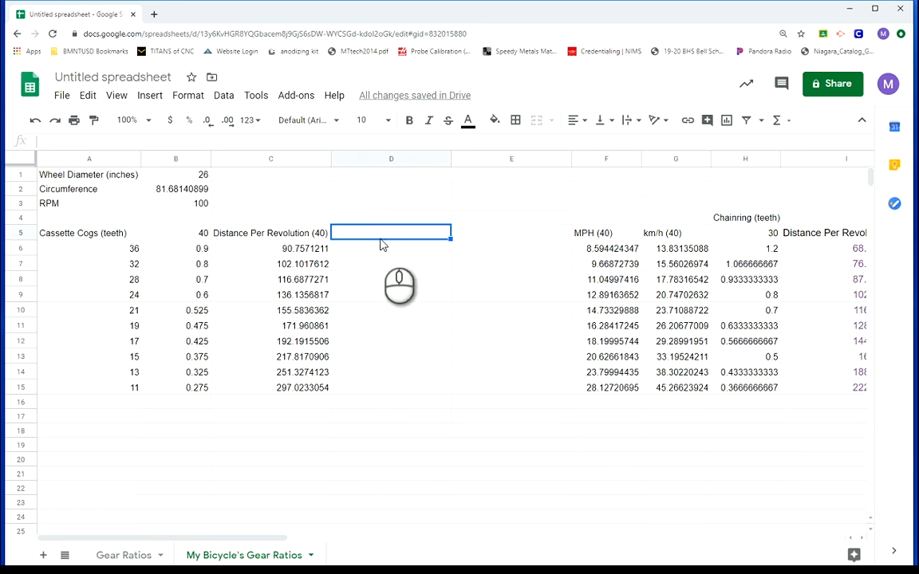
# Add the headings "Measured Distance (40)" in D5 and "Percentage Error (40)" in E5
pyautogui.write('Measured ')
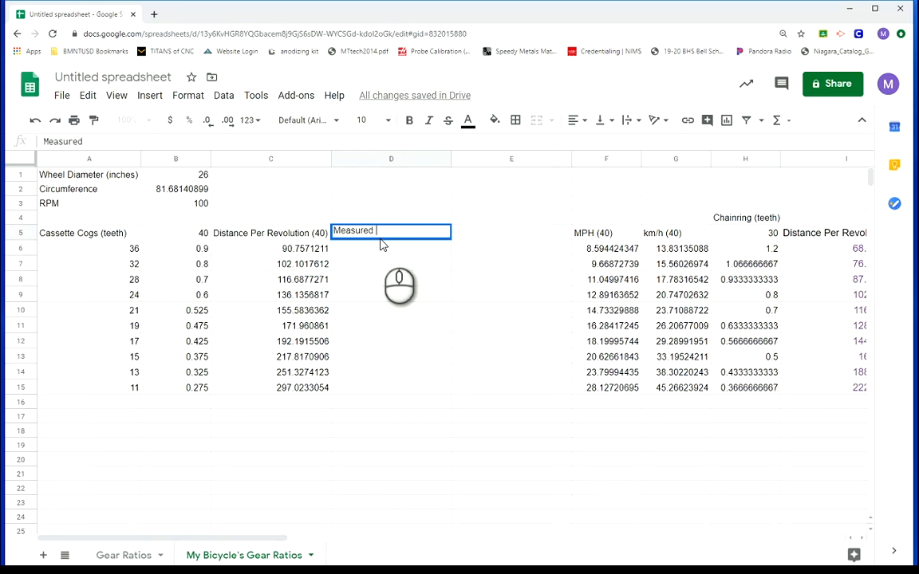
pyautogui.write('Distance (40)')
pyautogui.press('Tab')
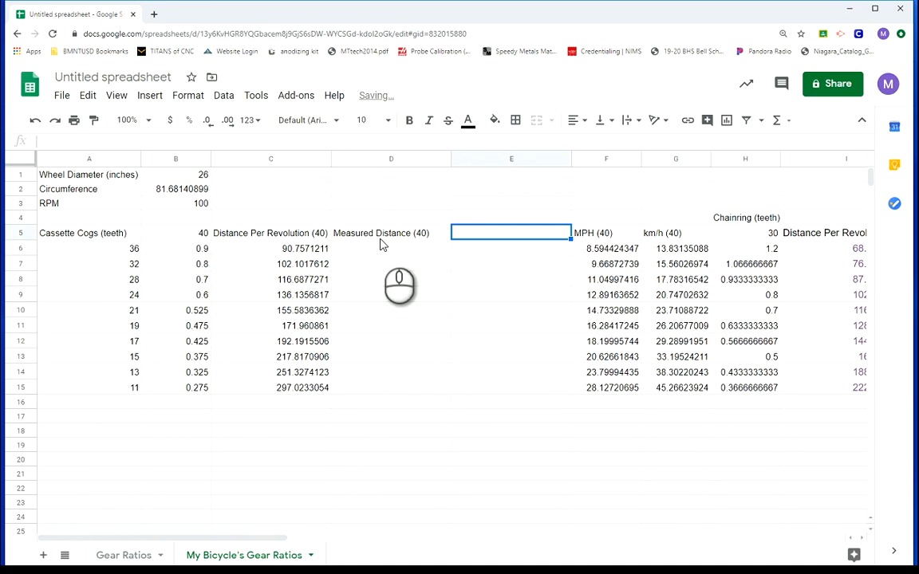
pyautogui.write('Per')
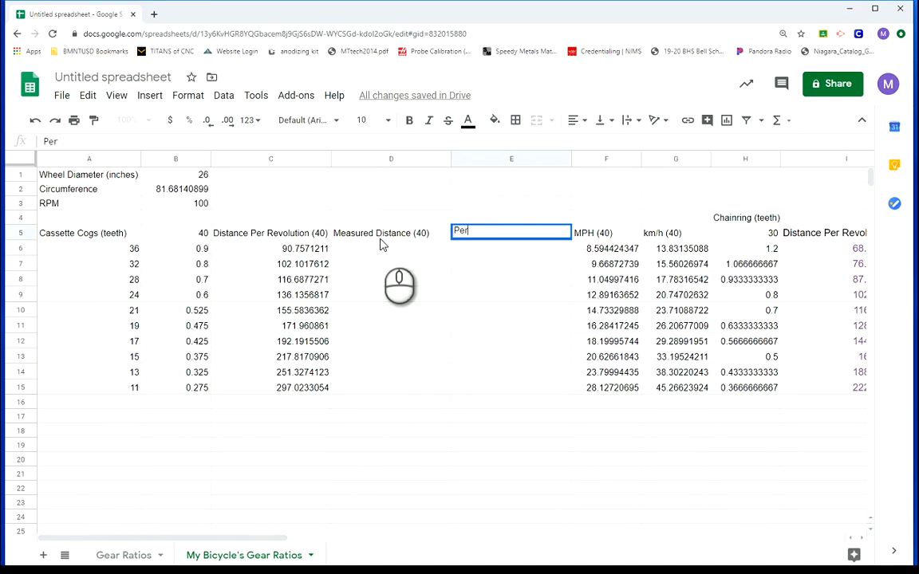
pyautogui.write('centage Error')
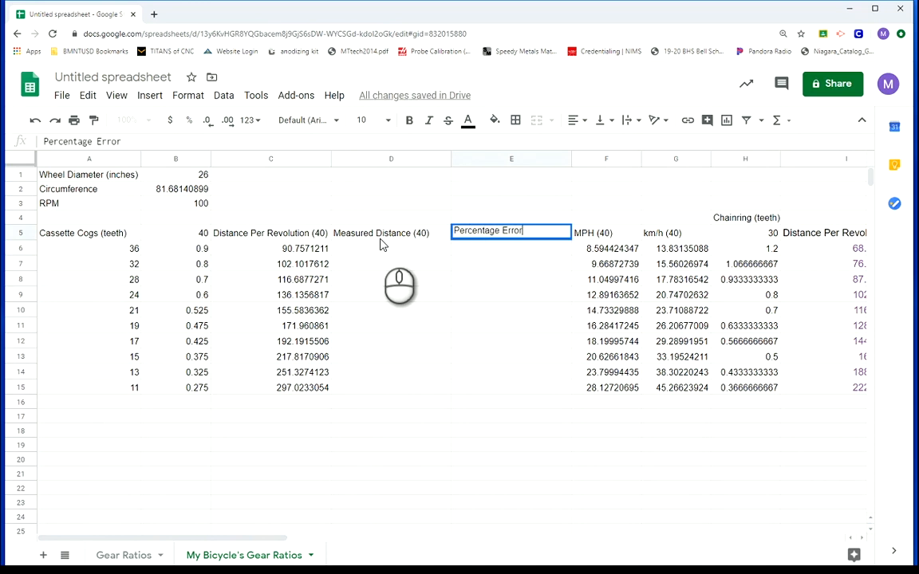
pyautogui.write(' (40)')
pyautogui.click(385, 276)
pyautogui.click(341, 402)
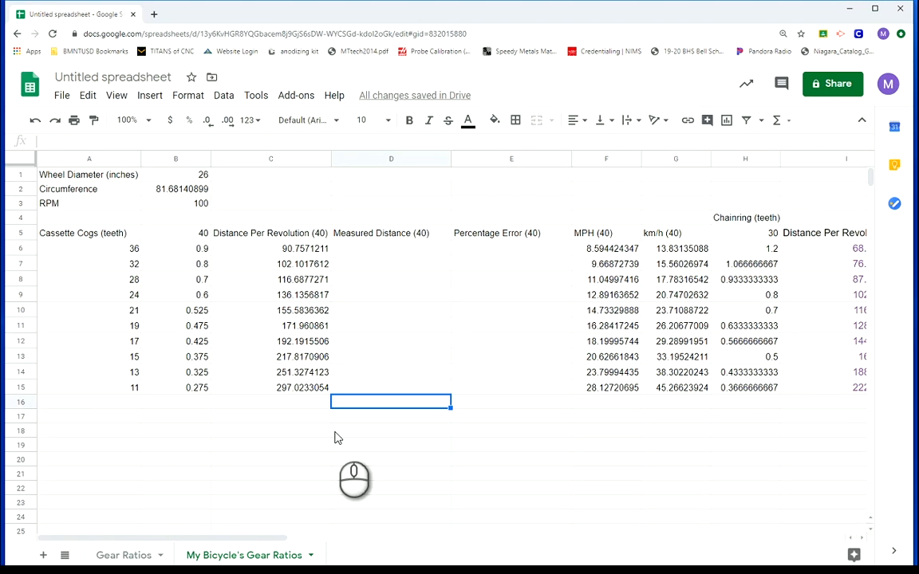
# Set the wheel diameter in B1 to 27.75 inches and the RPM in B3 to 80
pyautogui.click(201, 181)
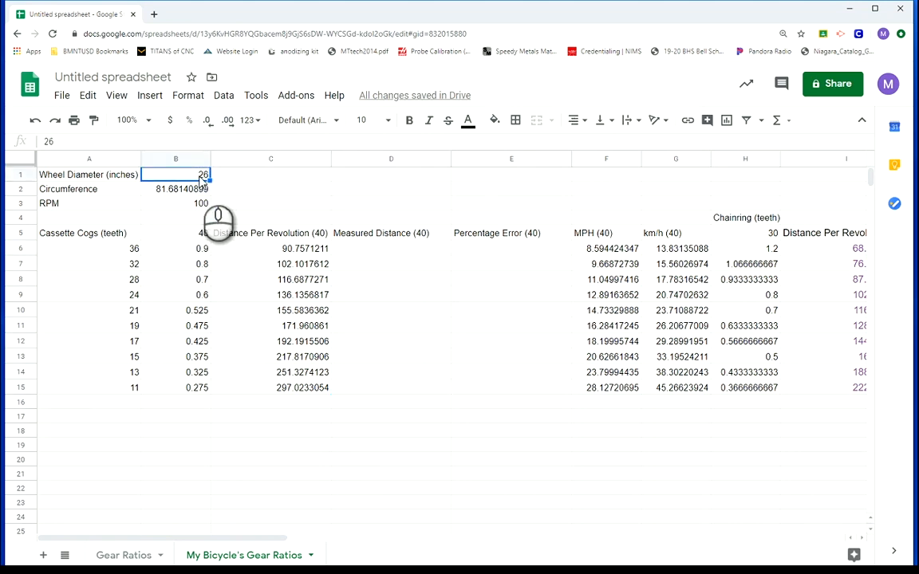
pyautogui.doubleClick(201, 180)
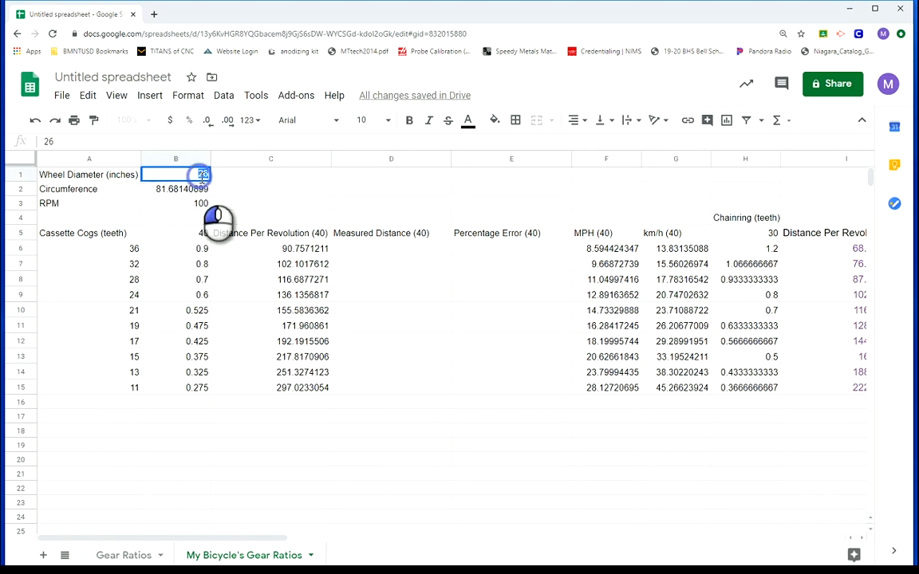
pyautogui.write('2')
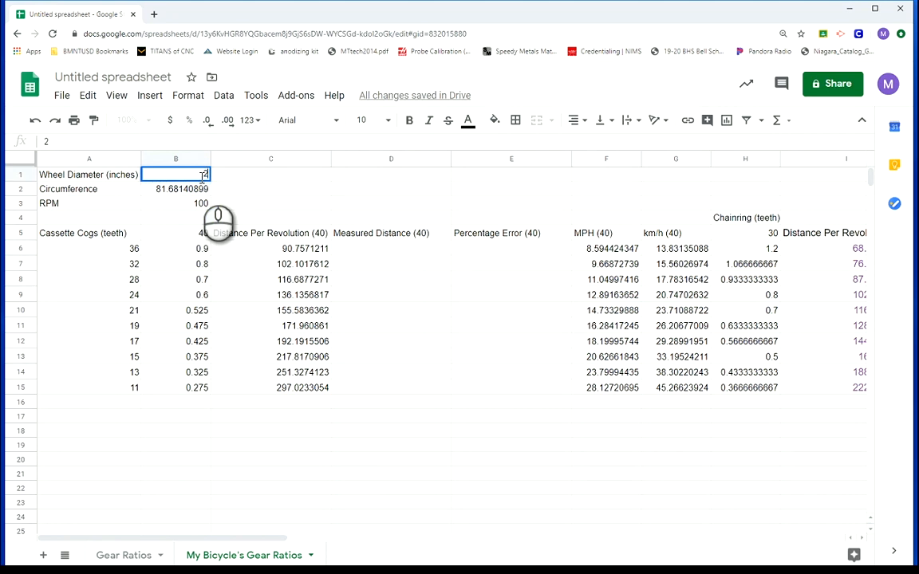
pyautogui.write('7.75')
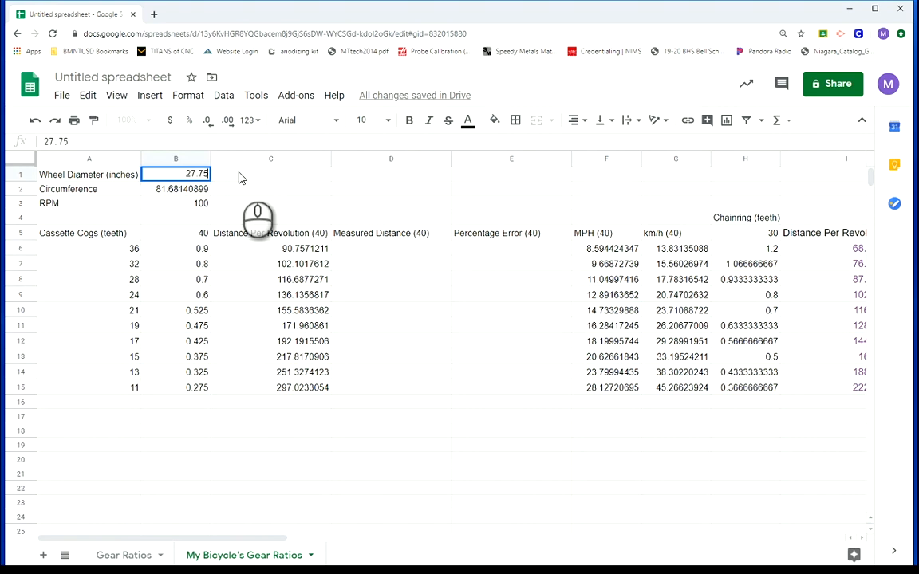
pyautogui.press('Return')
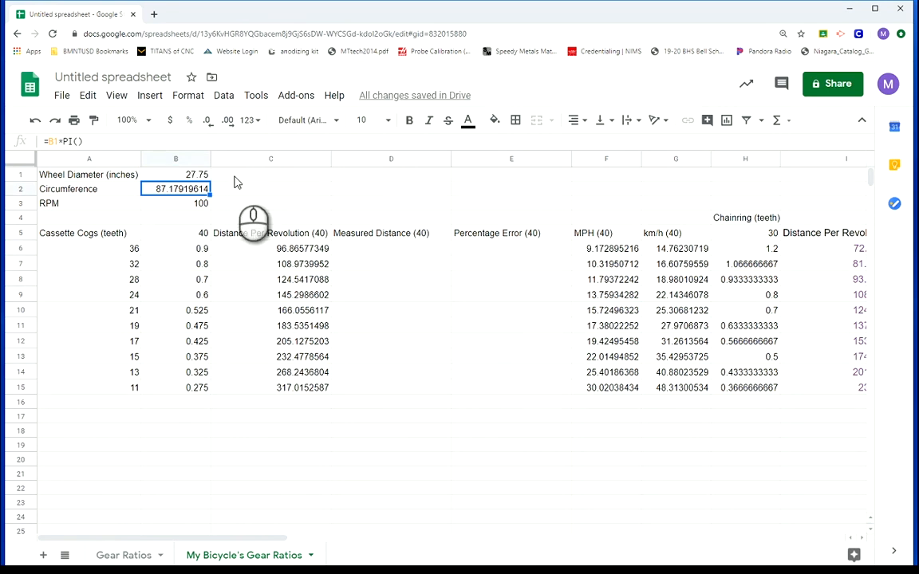
pyautogui.click(200, 205)
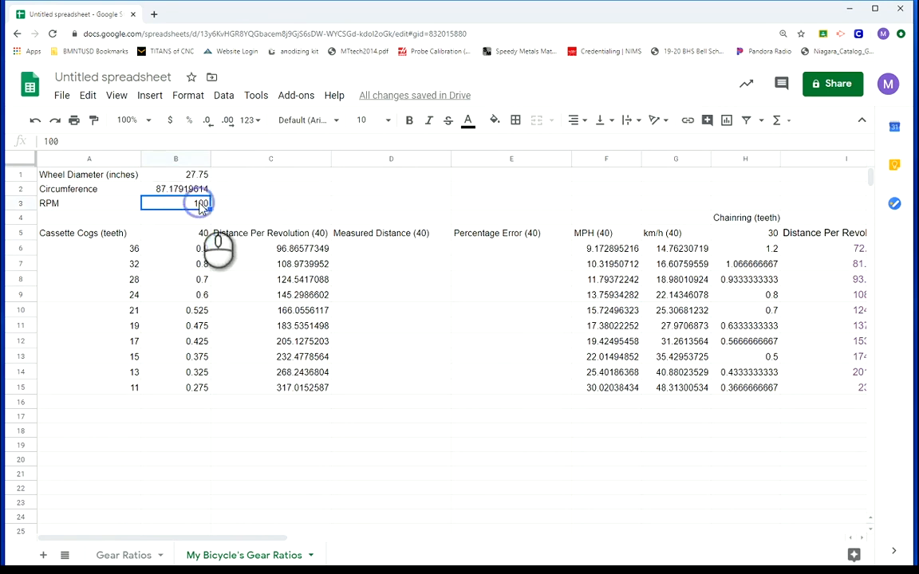
pyautogui.write('80')
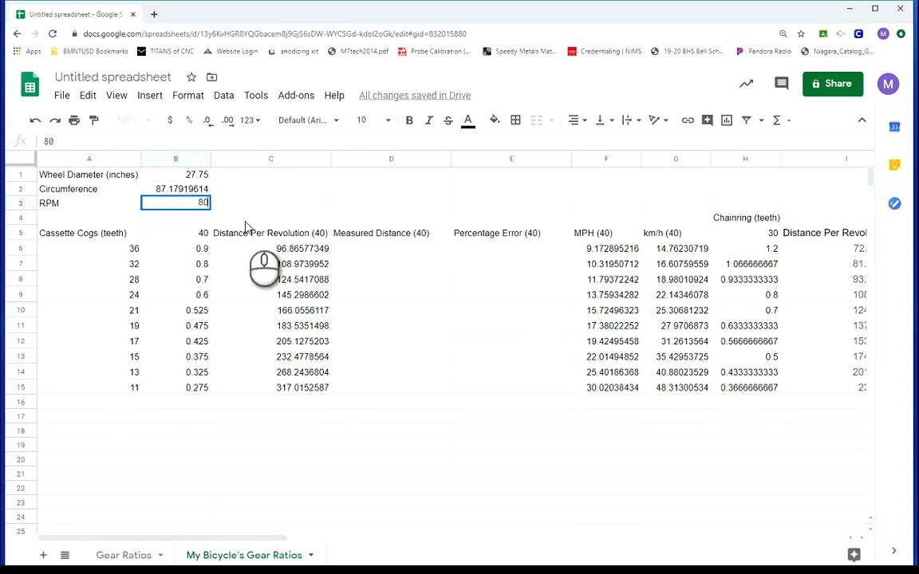
pyautogui.click(224, 214)
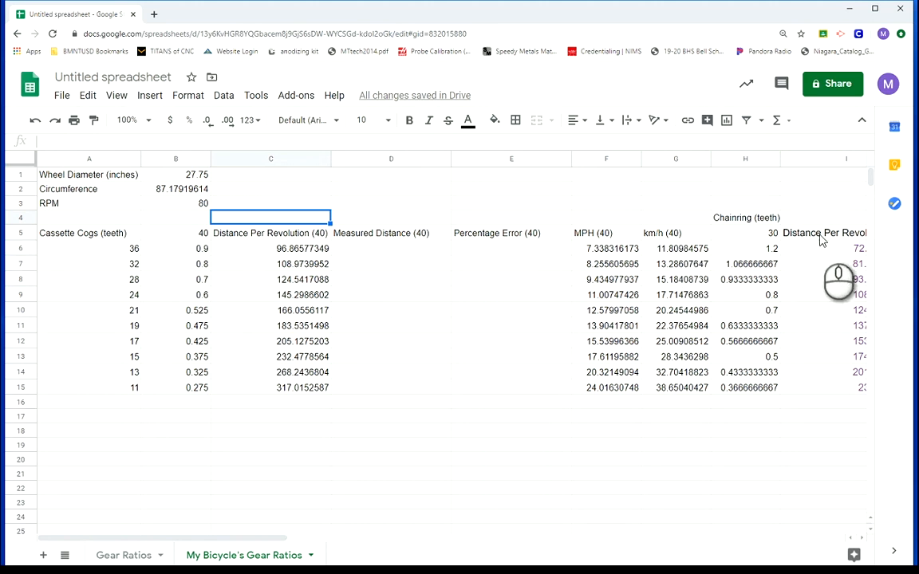
# Enter the measured distances 95, 110 and 125 in D6 to D8 for the 36-, 32- and 28-tooth cogs
pyautogui.click(413, 250)
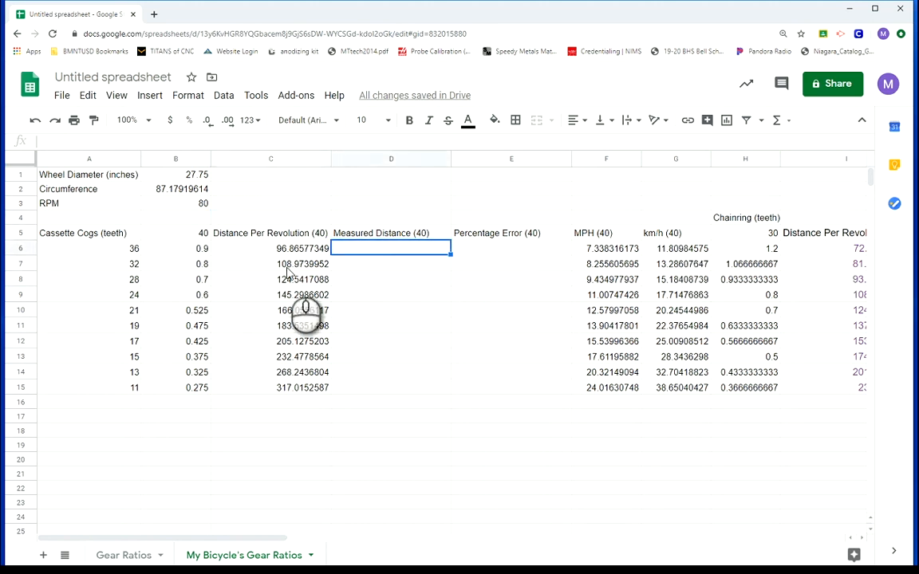
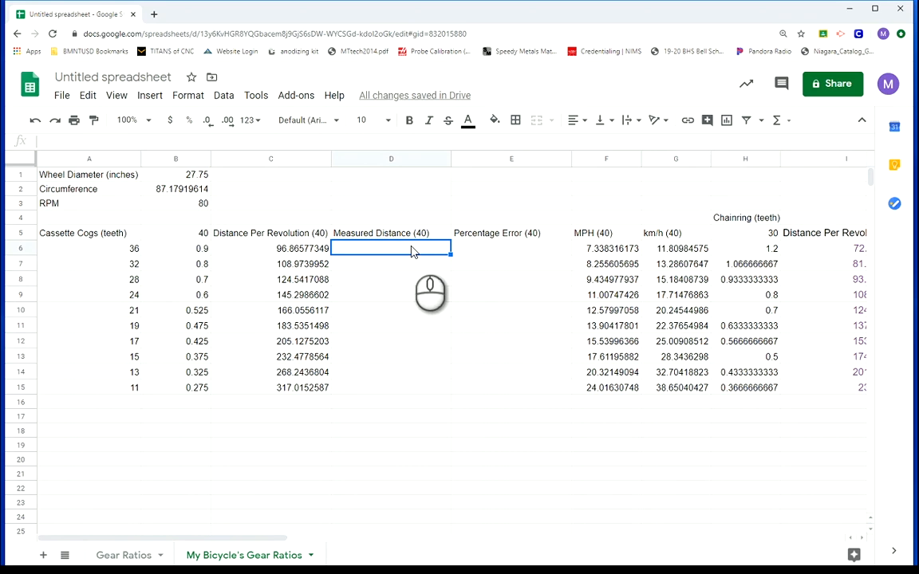
pyautogui.write('95')
pyautogui.press('Return')
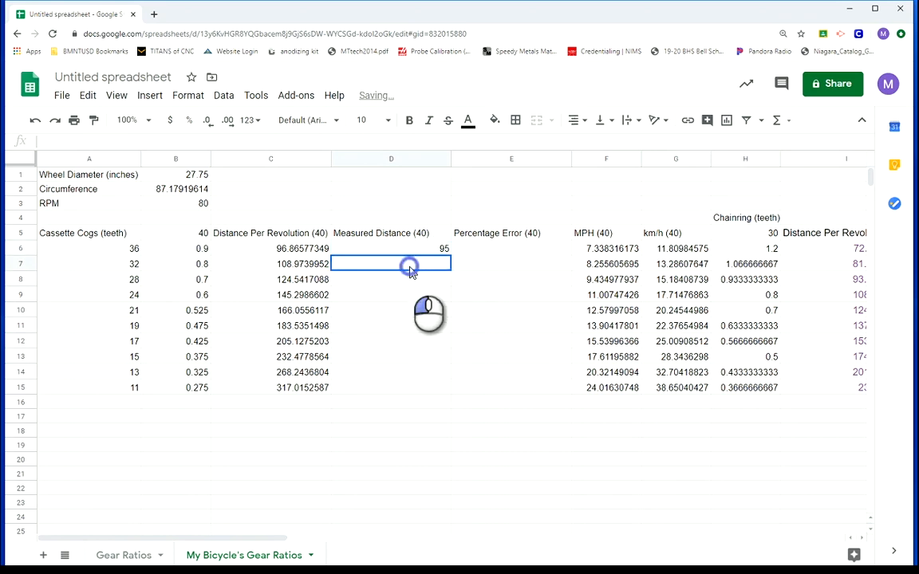
pyautogui.write('110')
pyautogui.press('Return')
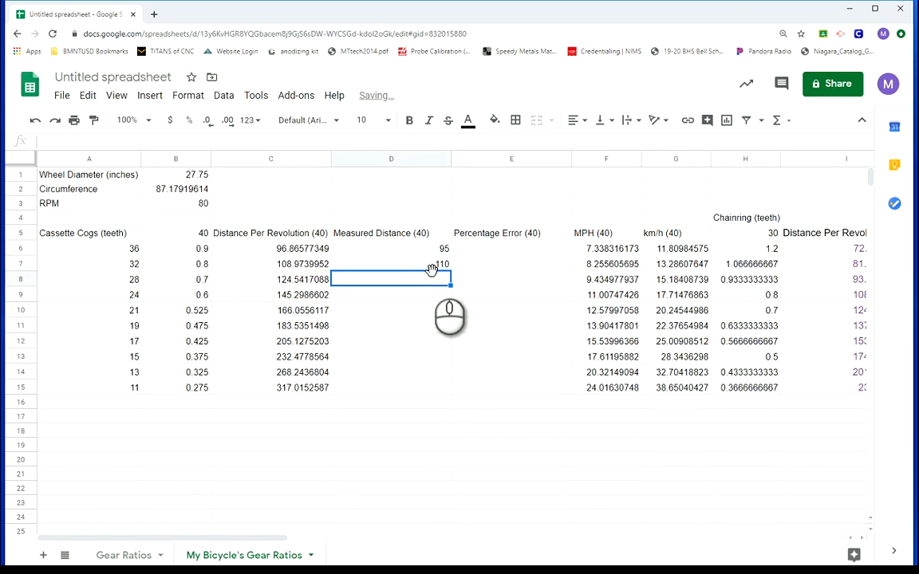
pyautogui.write('125')
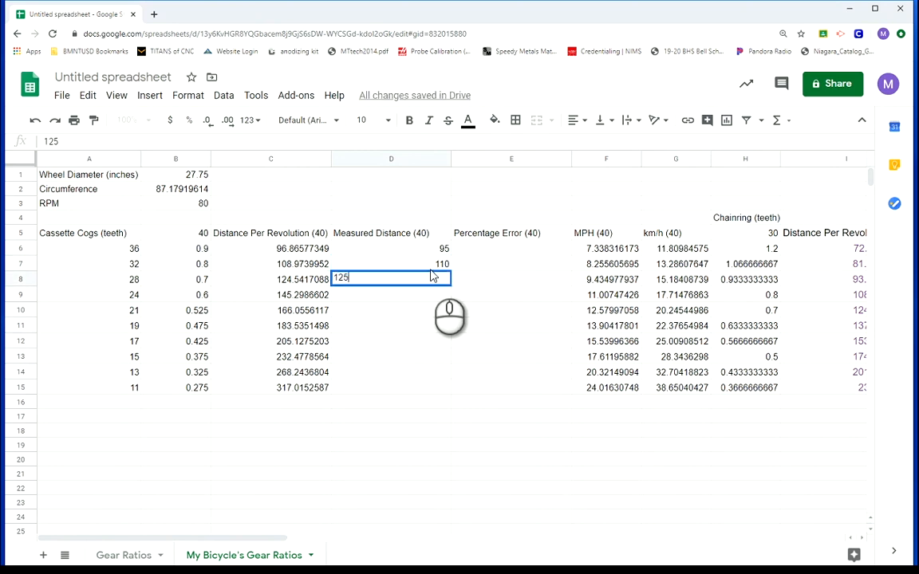
pyautogui.press('Return')
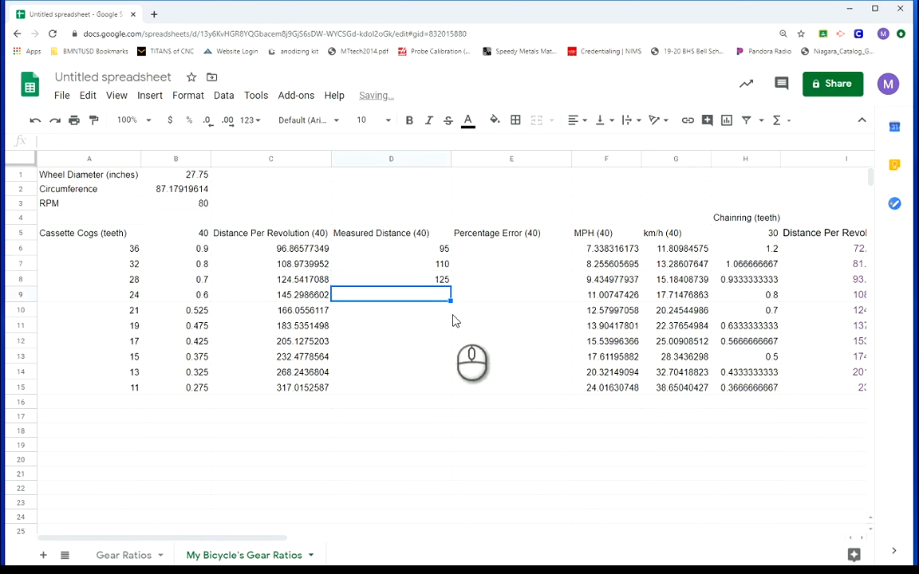
# Enter the percentage error formula =(C6-D6)/C6*100 in E6
pyautogui.click(419, 248)
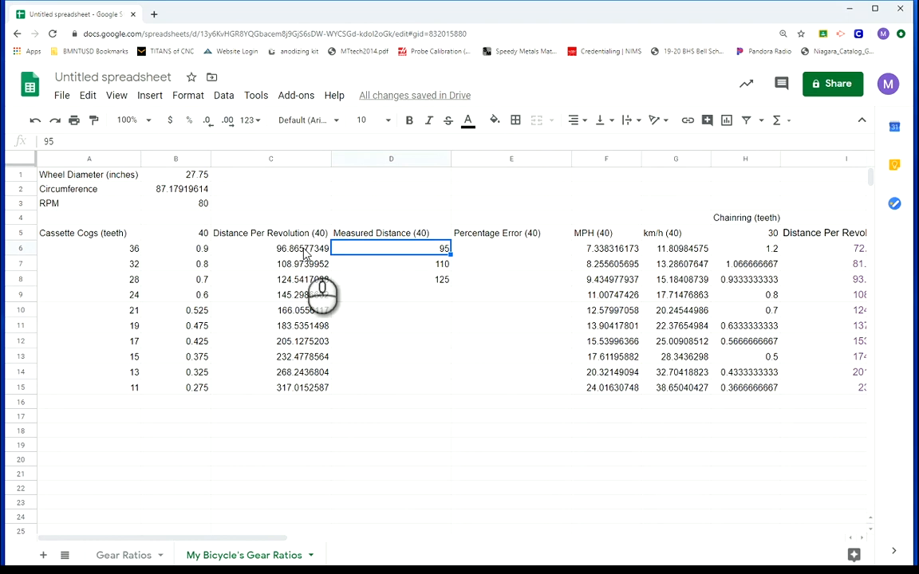
pyautogui.click(499, 253)
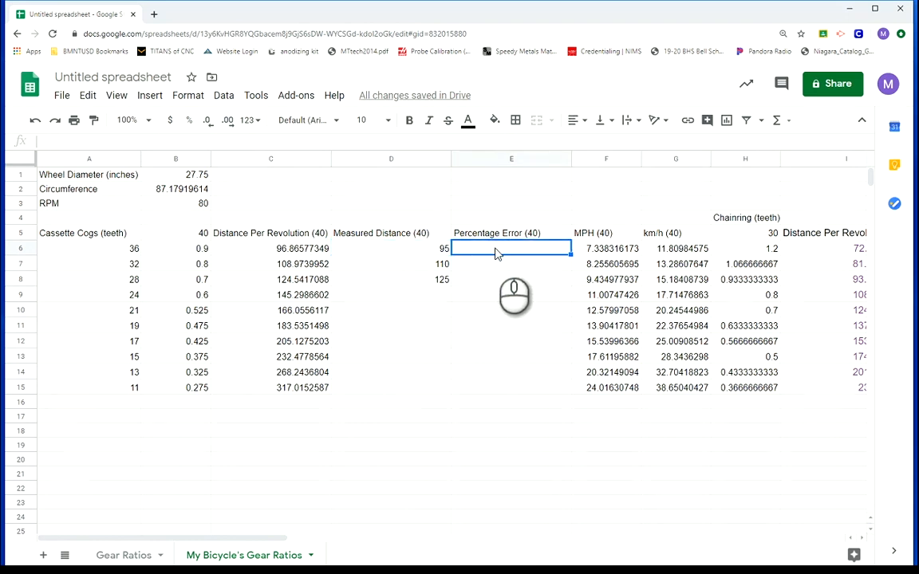
pyautogui.doubleClick(496, 248)
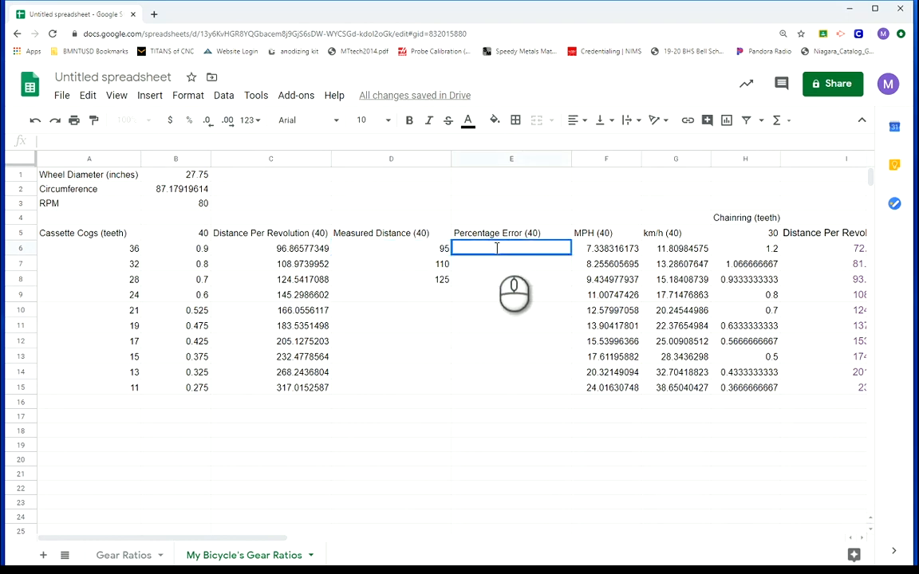
pyautogui.write('=')
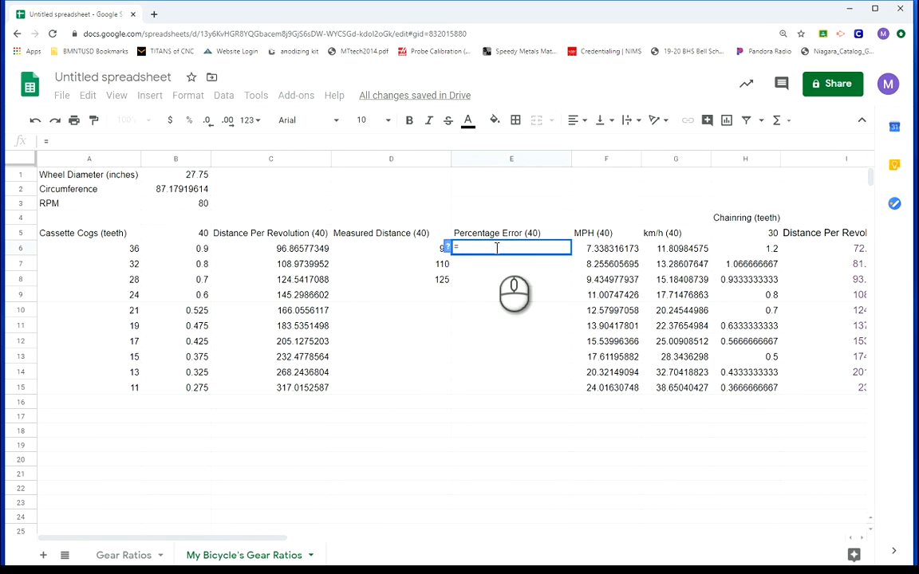
pyautogui.write('(')
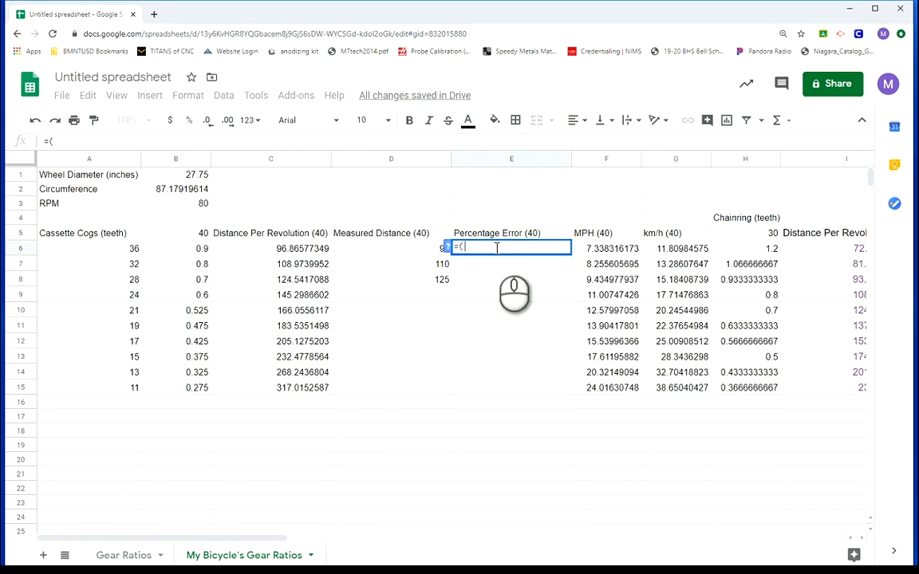
pyautogui.click(294, 252)
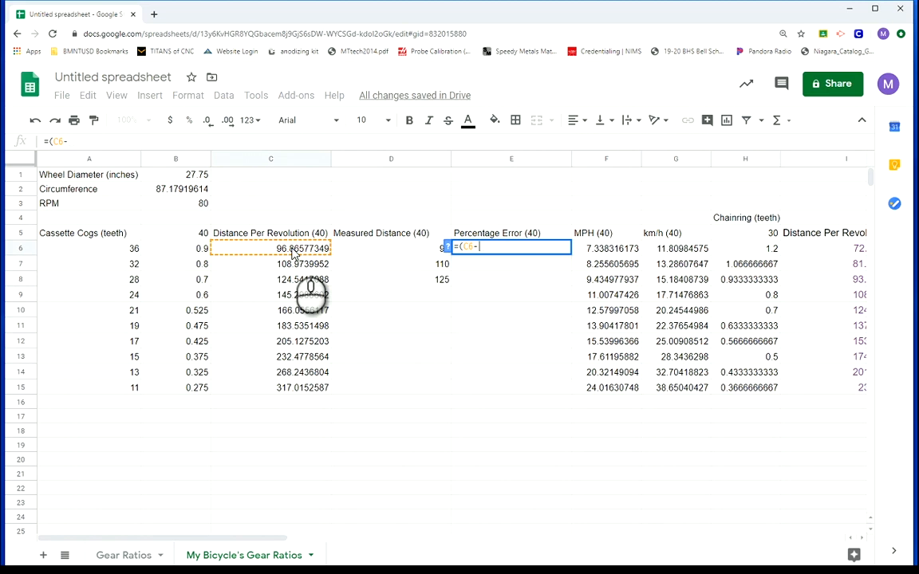
pyautogui.write('-')
pyautogui.click(376, 250)
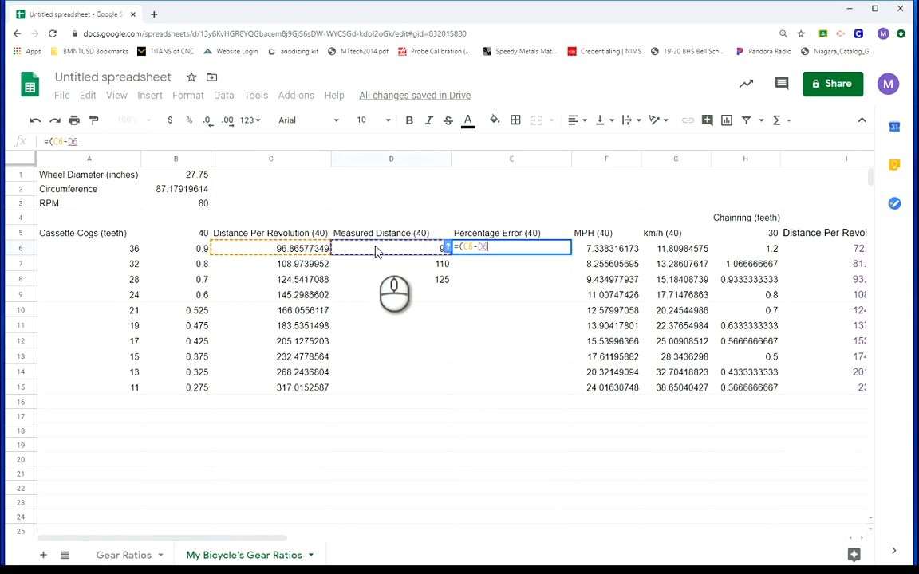
pyautogui.write(')')
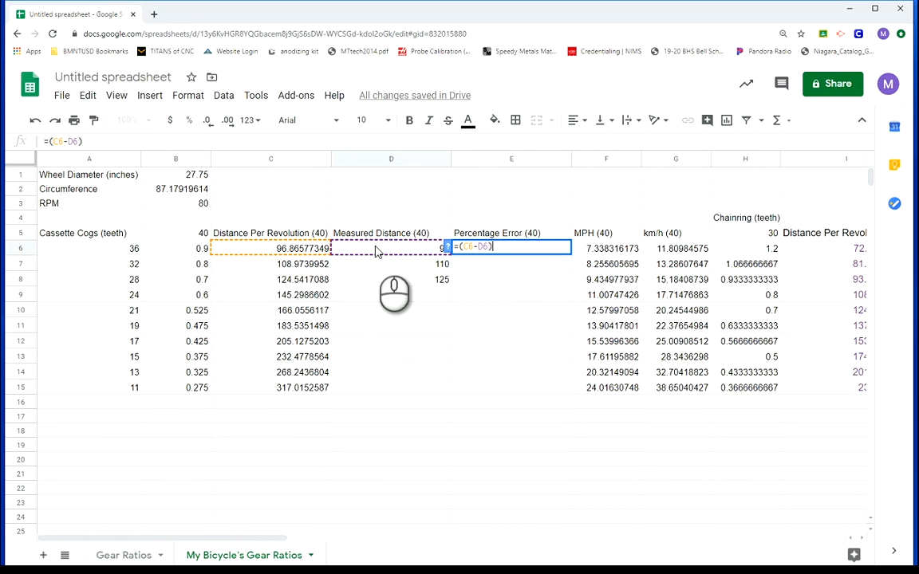
pyautogui.write('/')
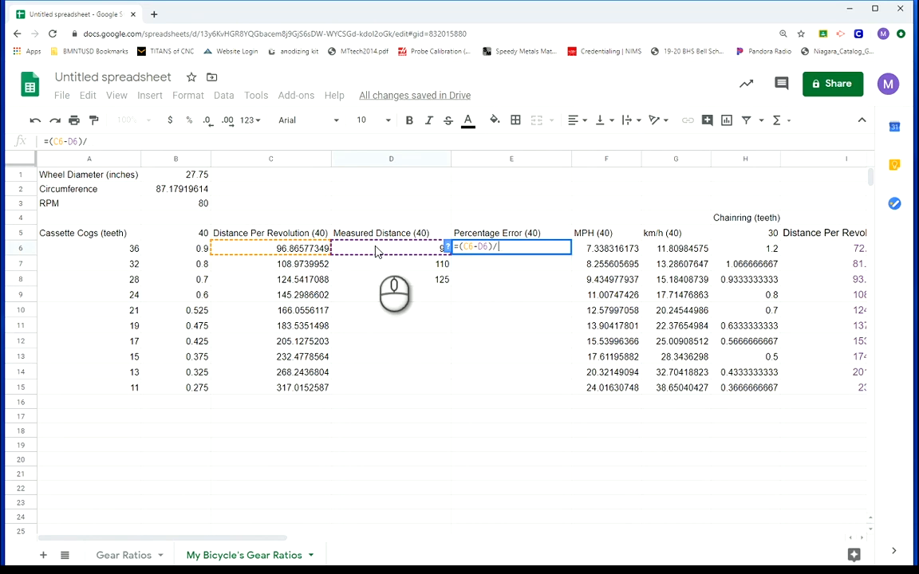
pyautogui.click(285, 250)
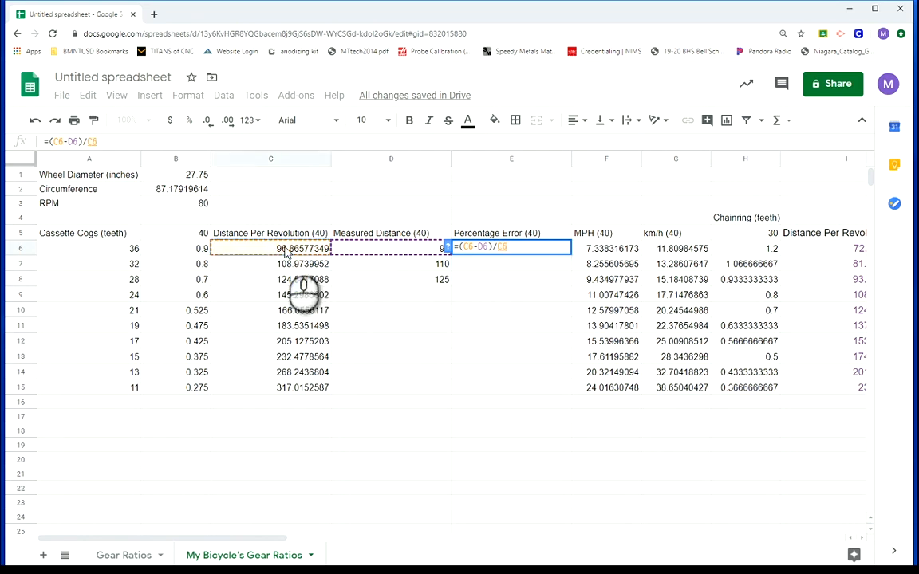
pyautogui.write('*100')
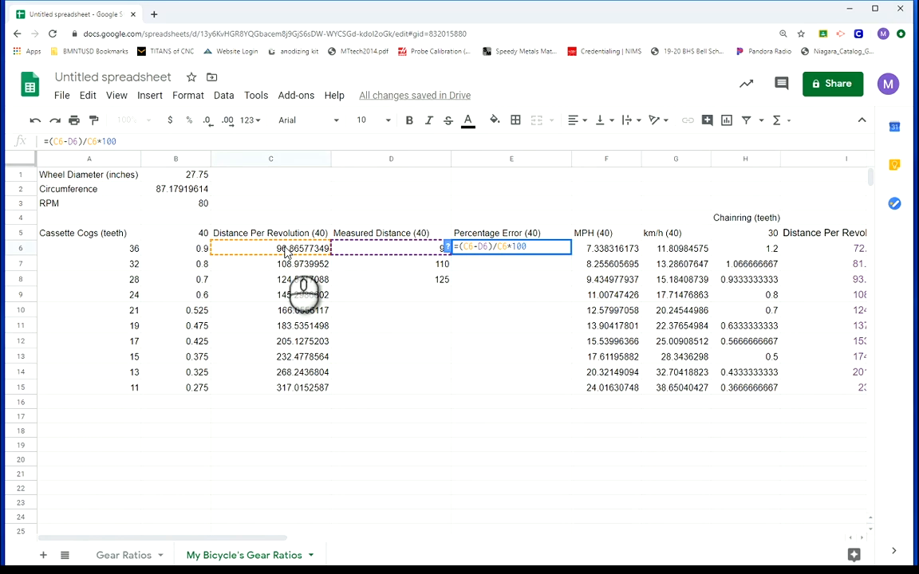
pyautogui.press('Return')
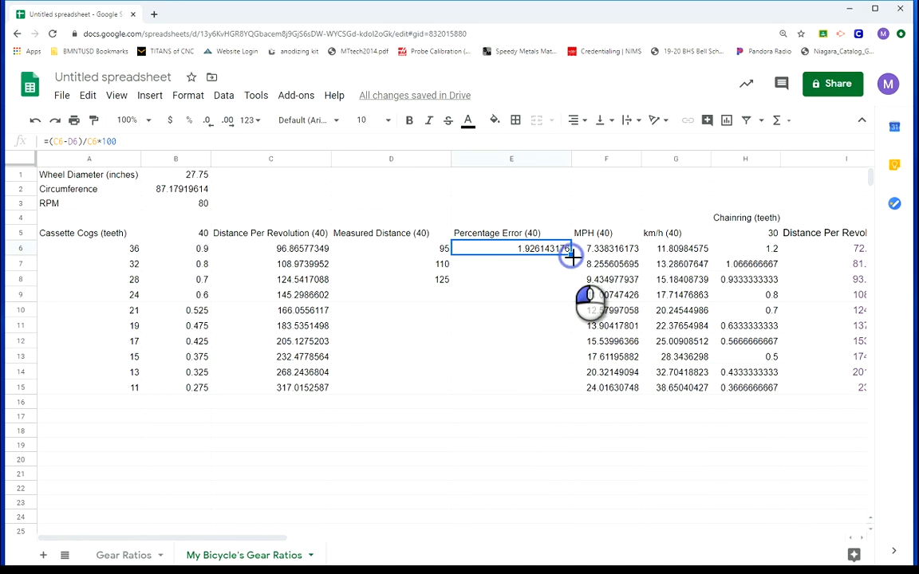
# Fill the percentage error formula from E6 down to E15 for all cassette cogs
pyautogui.moveTo(571, 254); pyautogui.dragTo(568, 388)
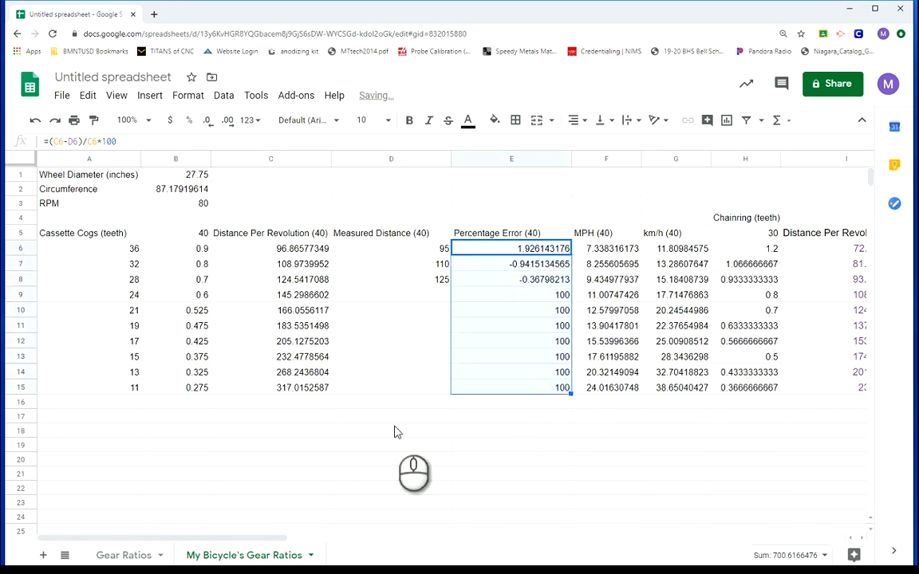
pyautogui.click(526, 466)
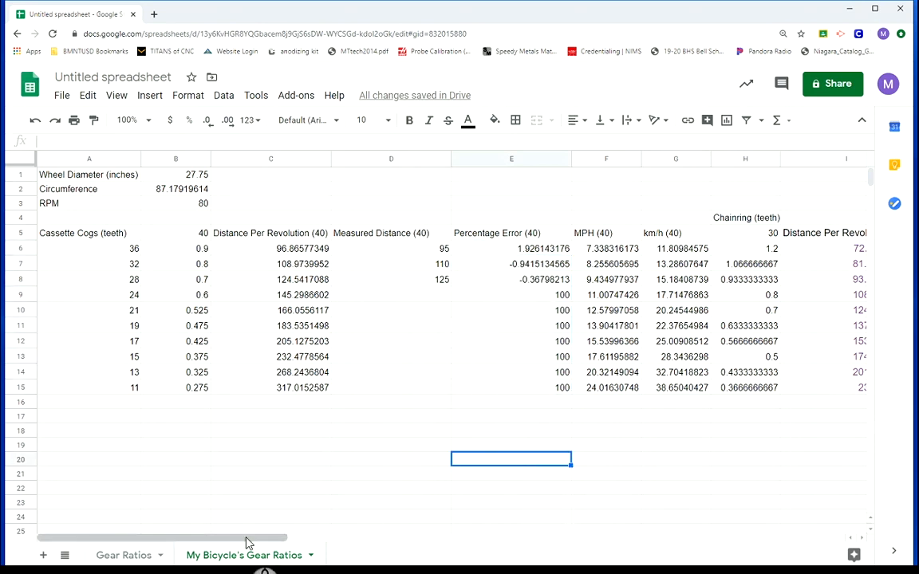
pyautogui.moveTo(248, 543); pyautogui.dragTo(312, 539)
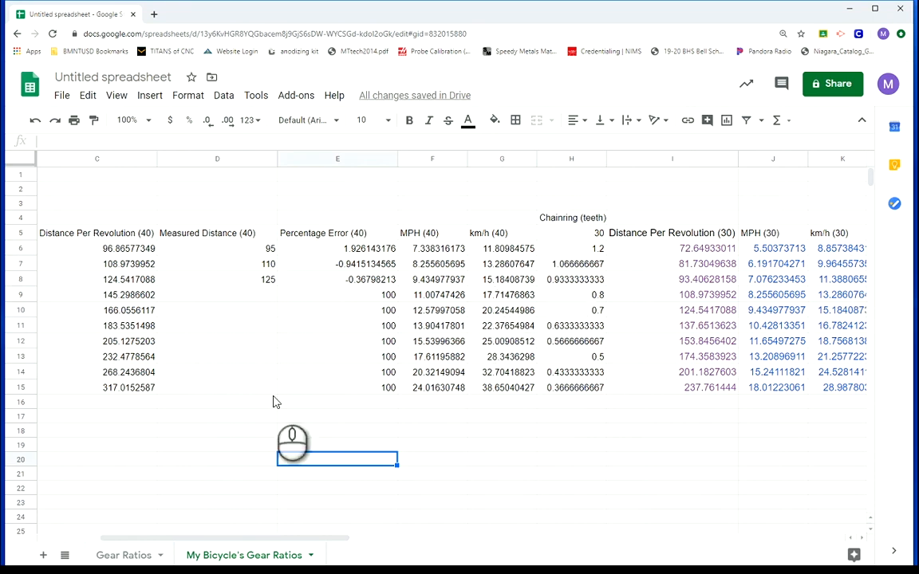
pyautogui.moveTo(211, 541); pyautogui.dragTo(311, 541)
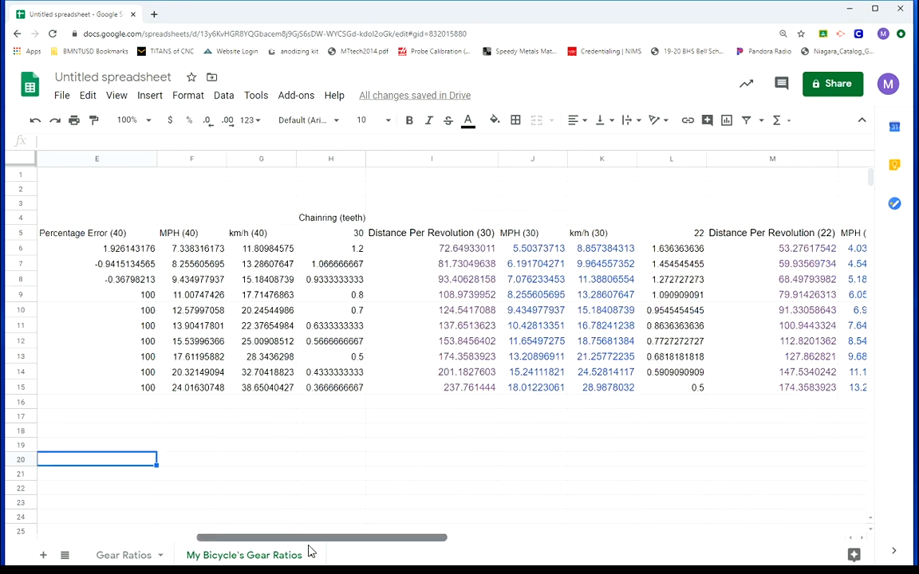
# Insert two blank columns after the km/h (30) column, ahead of the 22-tooth chainring data
pyautogui.rightClick(603, 160)
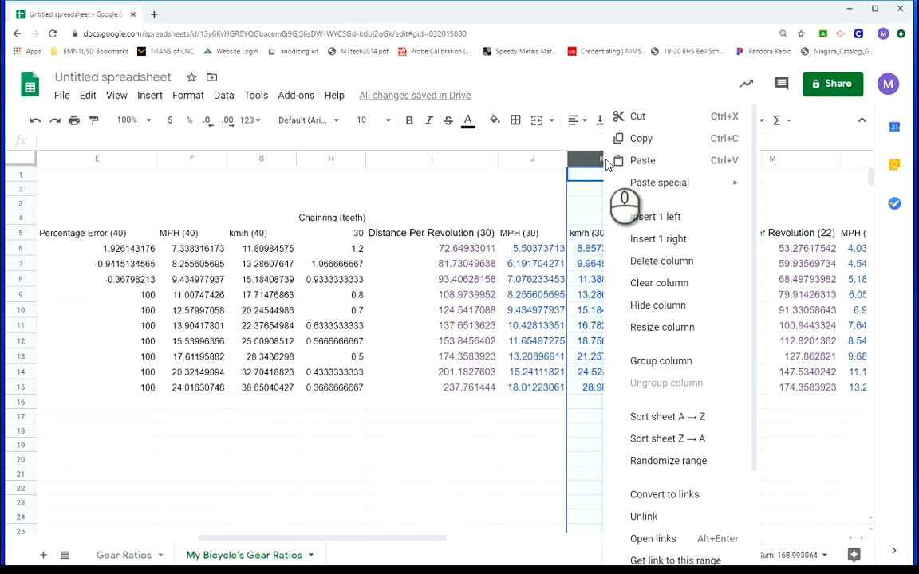
pyautogui.click(696, 239)
pyautogui.rightClick(648, 159)
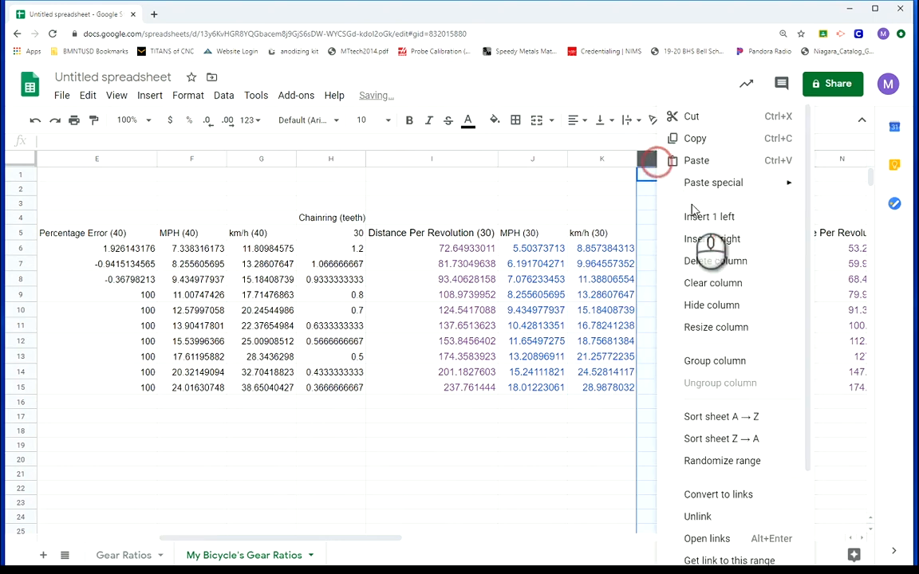
pyautogui.click(709, 241)
pyautogui.click(526, 489)
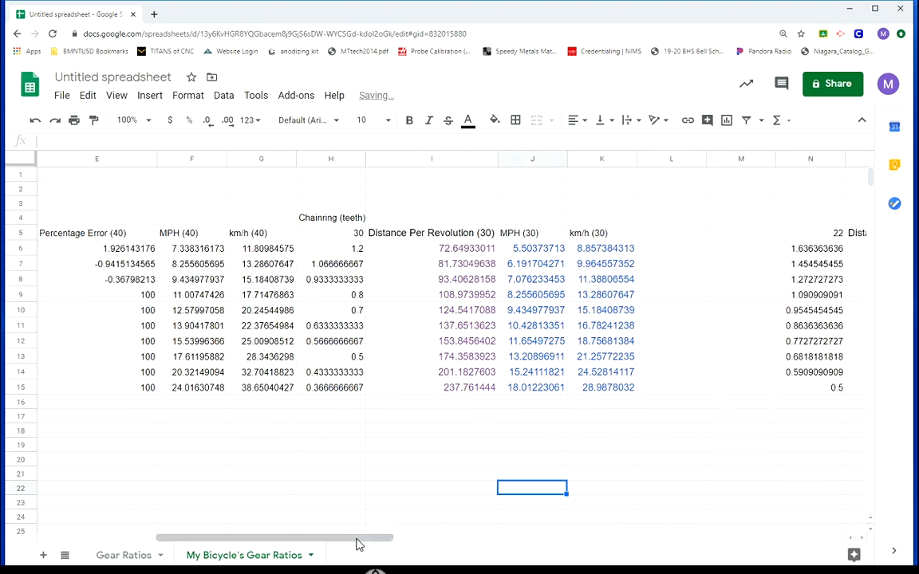
# Copy the Measured Distance (40) and Percentage Error (40) columns D and E into the blank columns L and M
pyautogui.moveTo(356, 538); pyautogui.dragTo(303, 537)
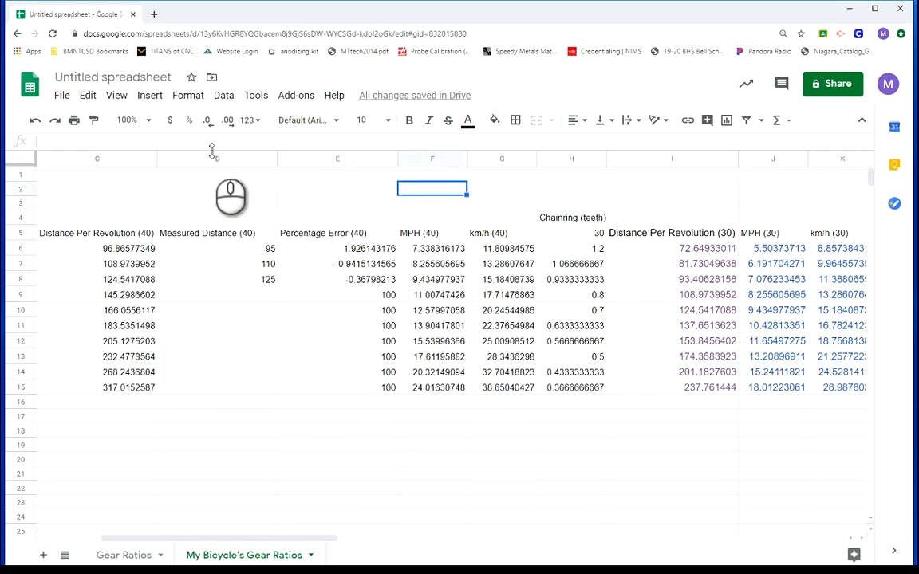
pyautogui.moveTo(216, 159); pyautogui.dragTo(339, 161)
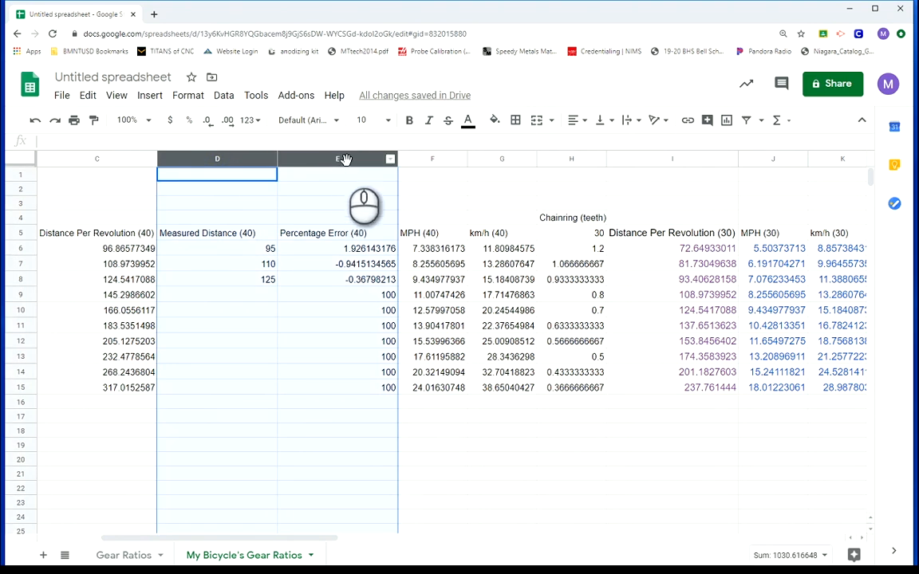
pyautogui.hotkey('ctrl', 'c')
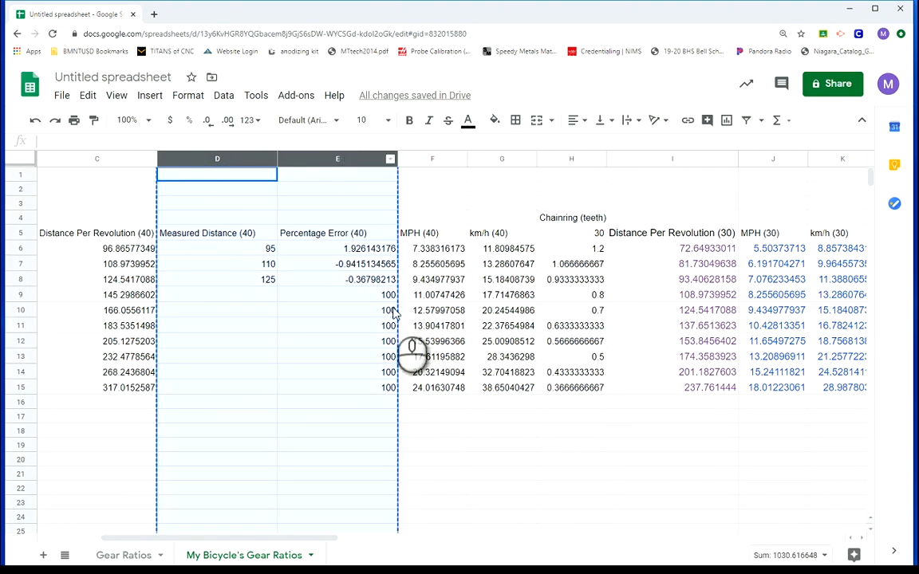
pyautogui.moveTo(296, 541); pyautogui.dragTo(433, 545)
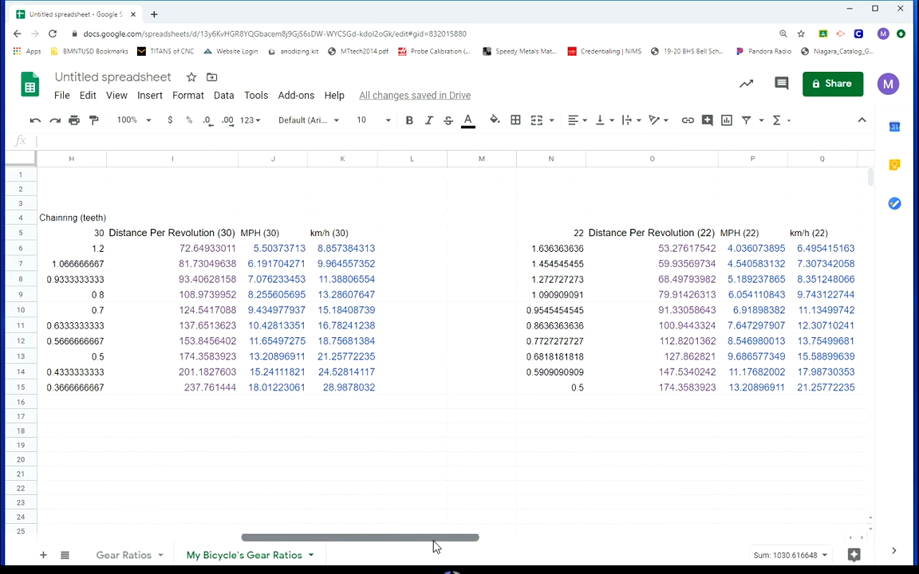
pyautogui.click(407, 159)
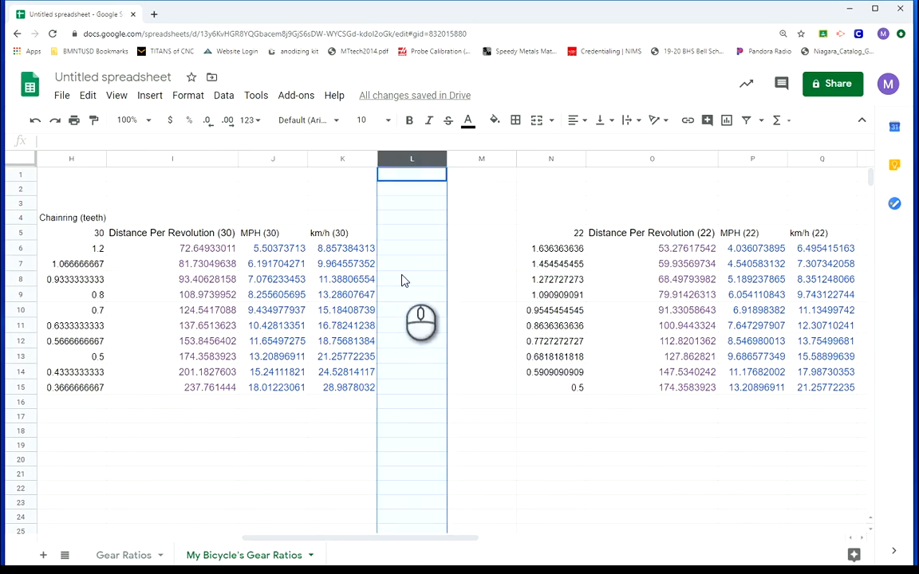
pyautogui.hotkey('ctrl', 'v')
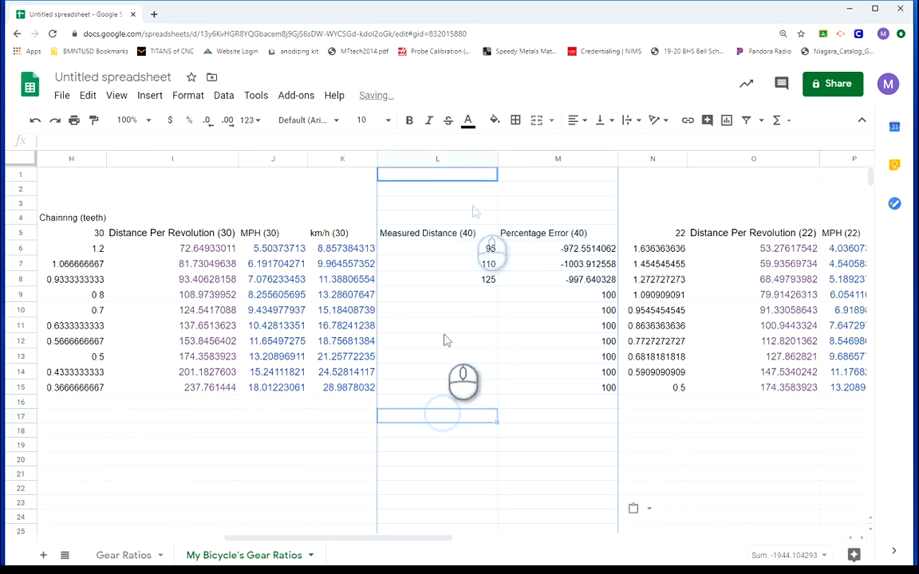
# Change the header in L5 to Measured Distance (30) and clear the pasted distances in L6 to L8
pyautogui.click(467, 232)
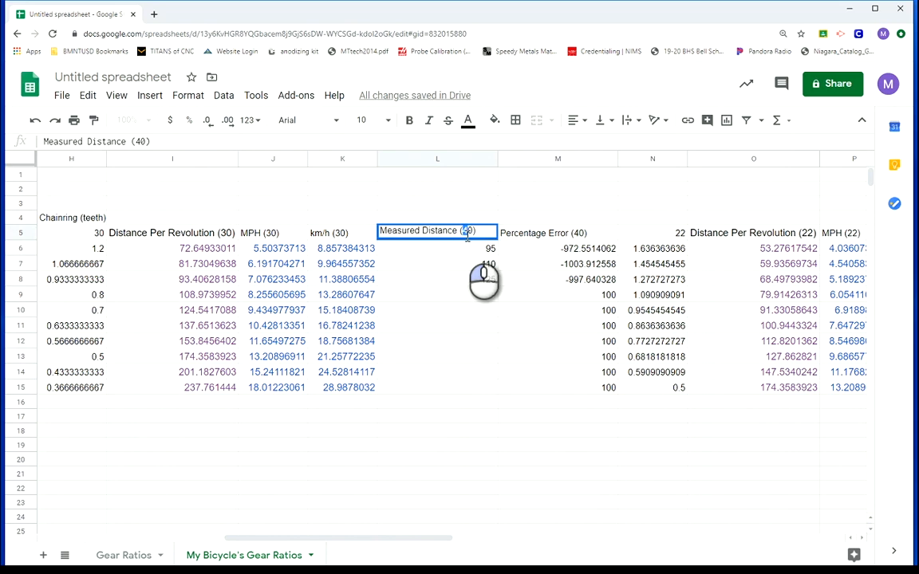
pyautogui.click(475, 415)
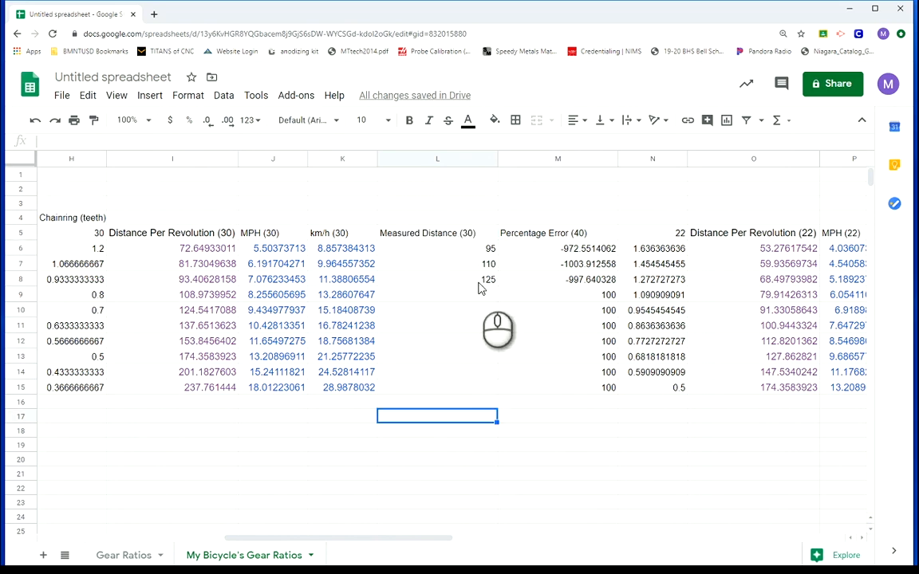
pyautogui.moveTo(482, 281); pyautogui.dragTo(481, 257)
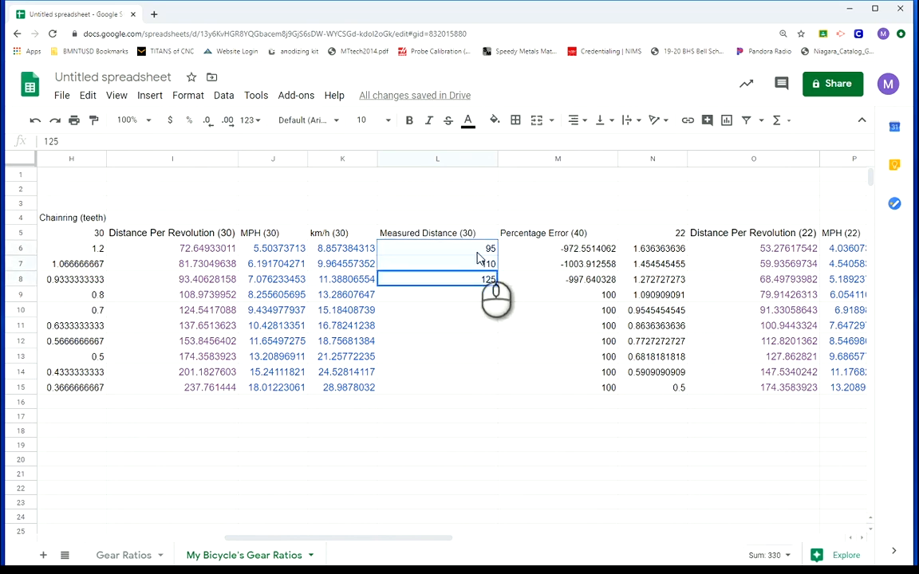
pyautogui.press('Delete')
# Check the pasted error formula in M6 and change the header in M5 to Percentage Error (30)
pyautogui.click(558, 308)
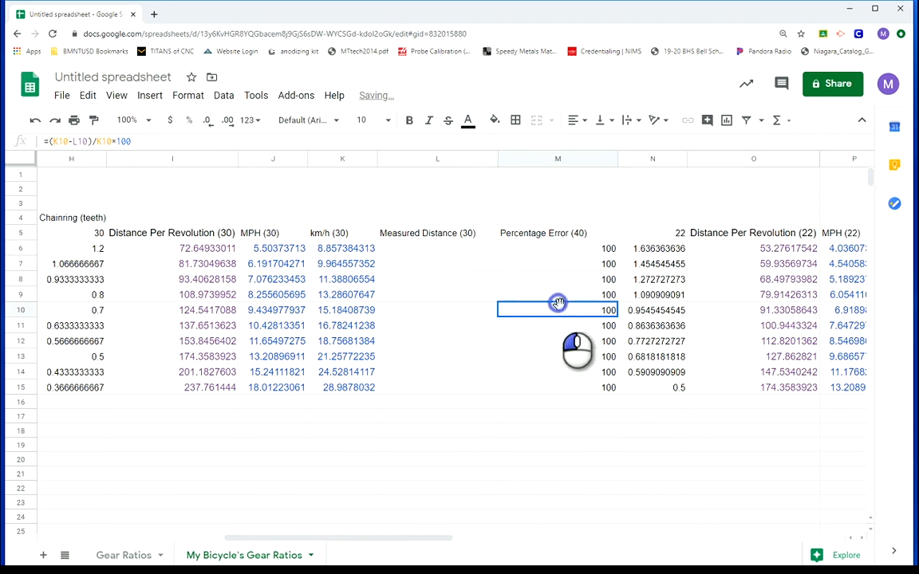
pyautogui.click(579, 251)
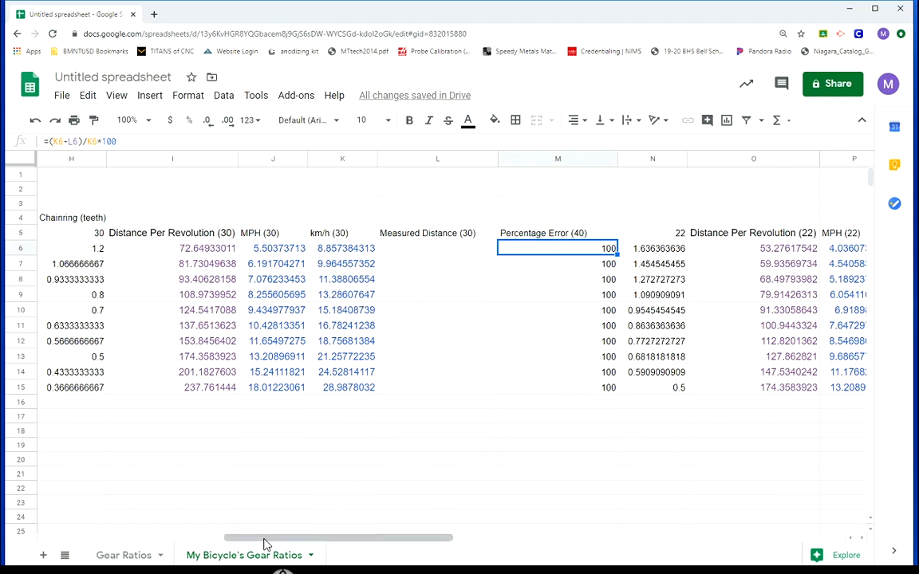
pyautogui.moveTo(265, 539); pyautogui.dragTo(221, 538)
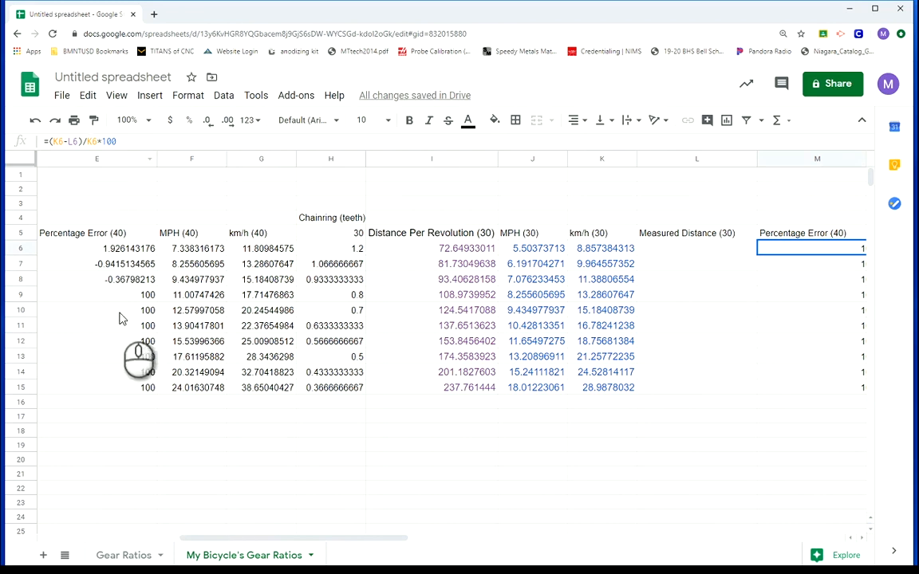
pyautogui.moveTo(320, 538); pyautogui.dragTo(412, 542)
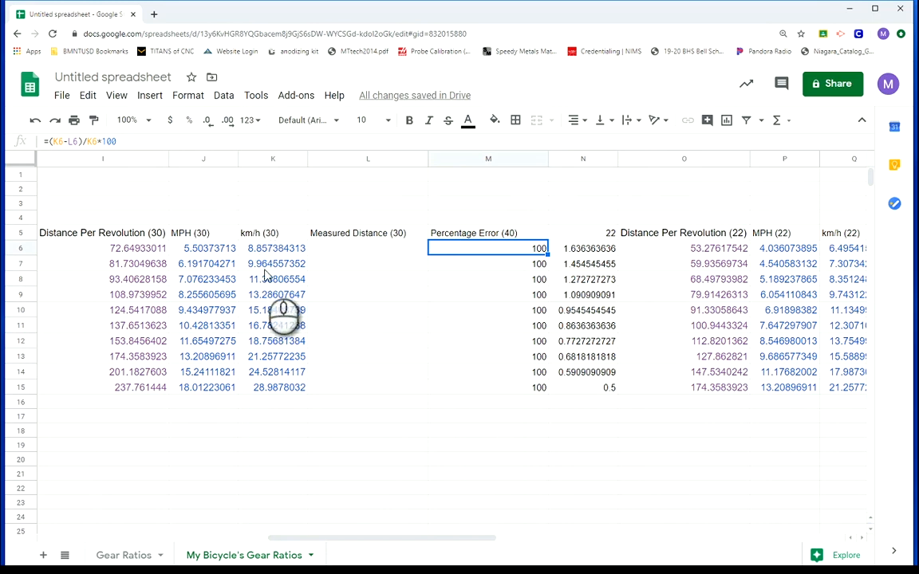
pyautogui.click(504, 474)
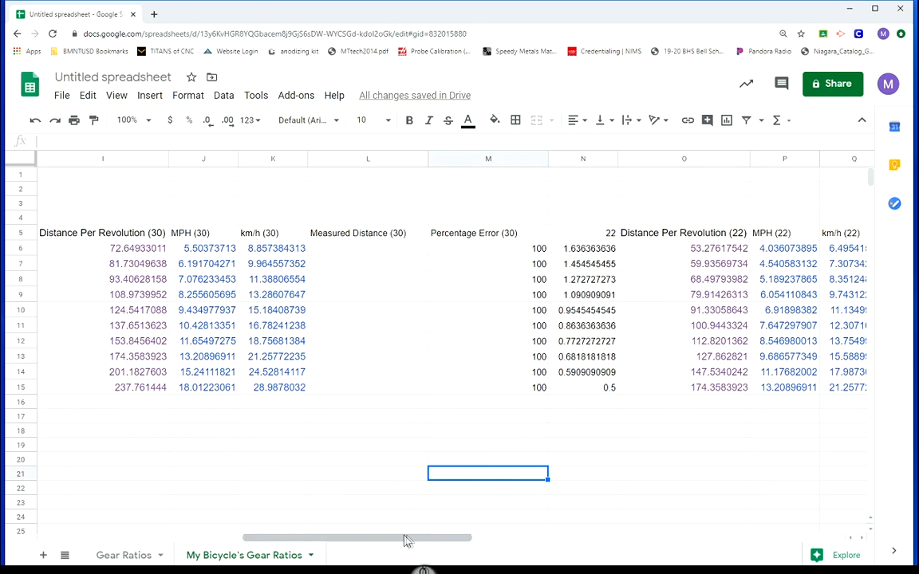
# Paste the copied measured distance and percentage error columns into R and S, and widen column R to fit its header
pyautogui.moveTo(407, 541); pyautogui.dragTo(505, 545)
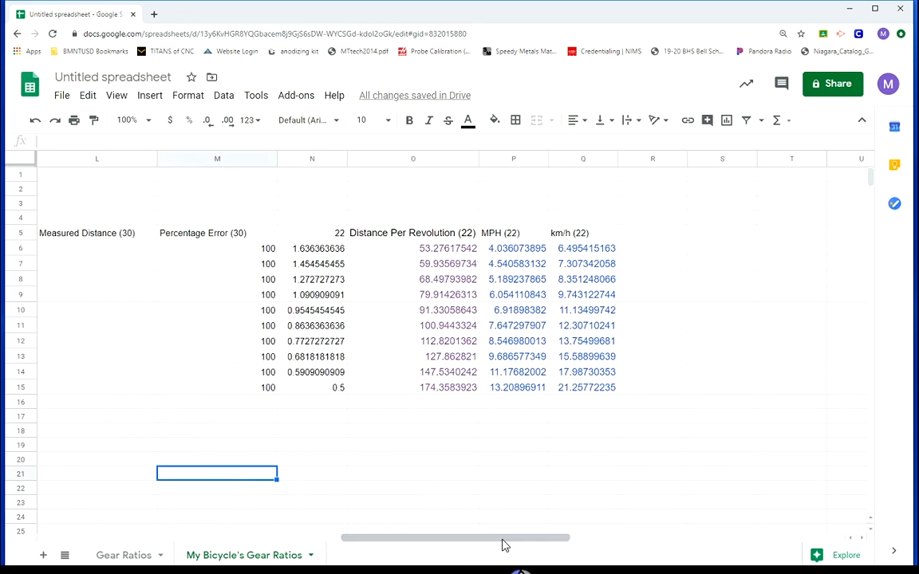
pyautogui.click(653, 159)
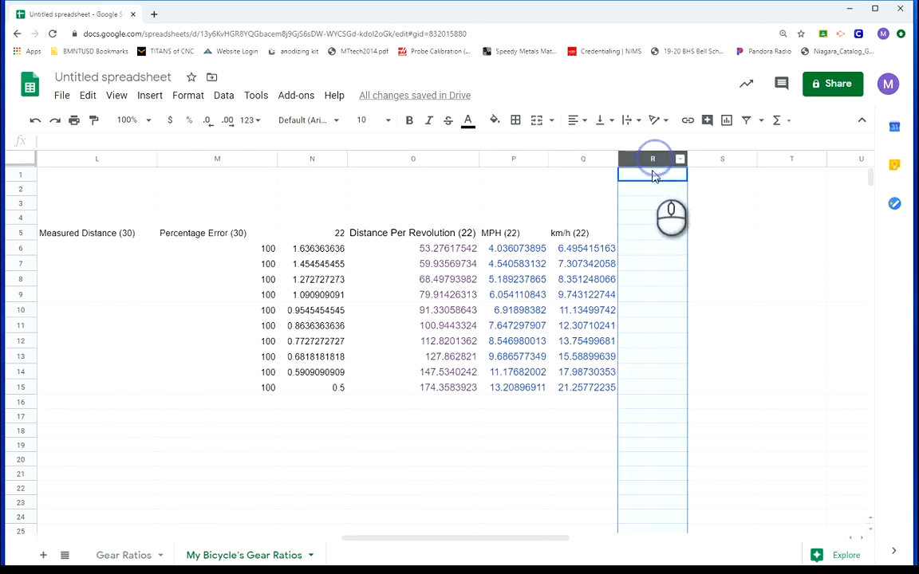
pyautogui.hotkey('ctrl', 'v')
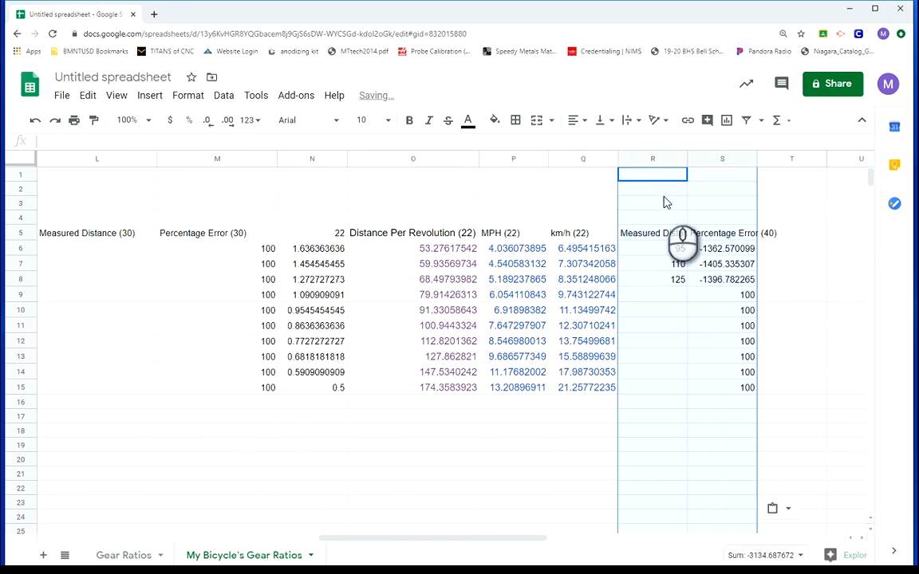
pyautogui.click(473, 489)
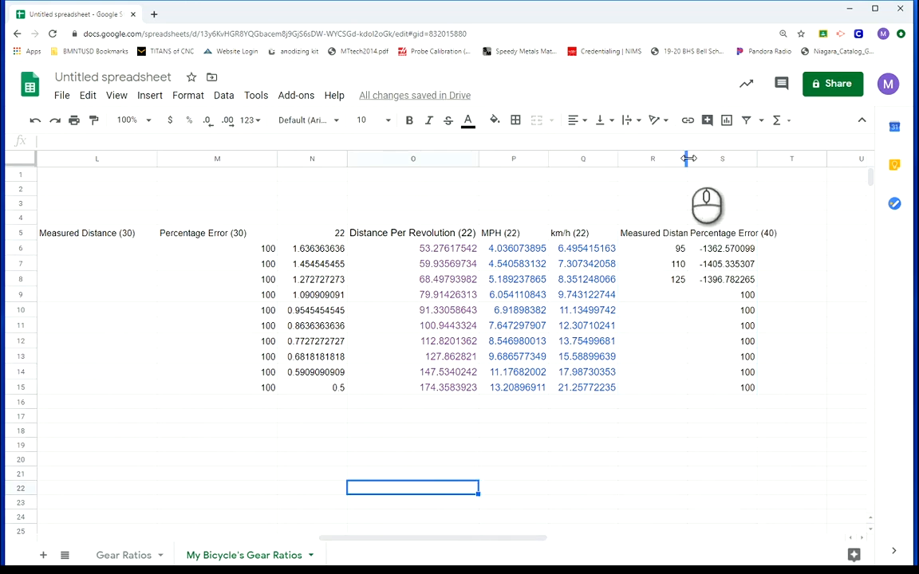
pyautogui.moveTo(688, 158); pyautogui.dragTo(719, 160)
# Change the header in R5 to "Measured Distance (22" and the one in S5 to "Percentage Error (22"
pyautogui.click(705, 232)
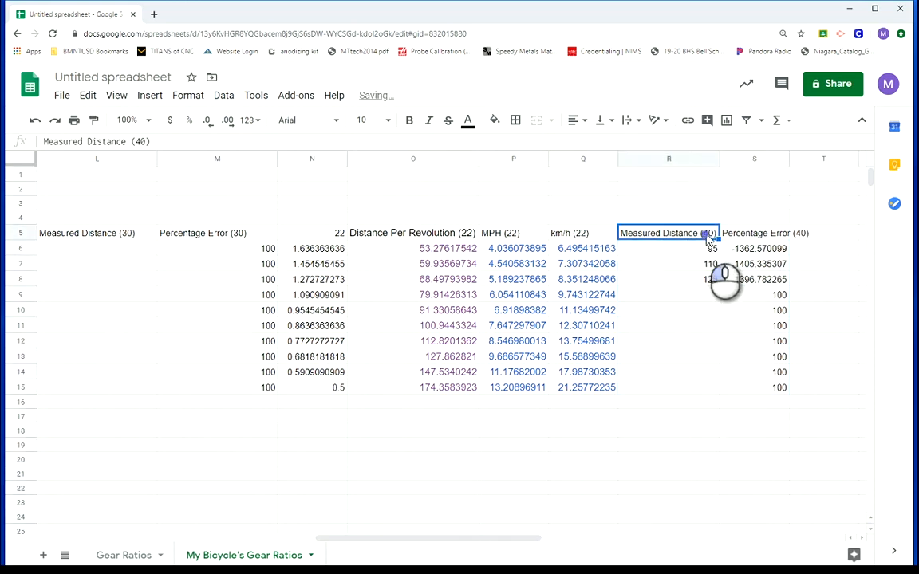
pyautogui.doubleClick(707, 231)
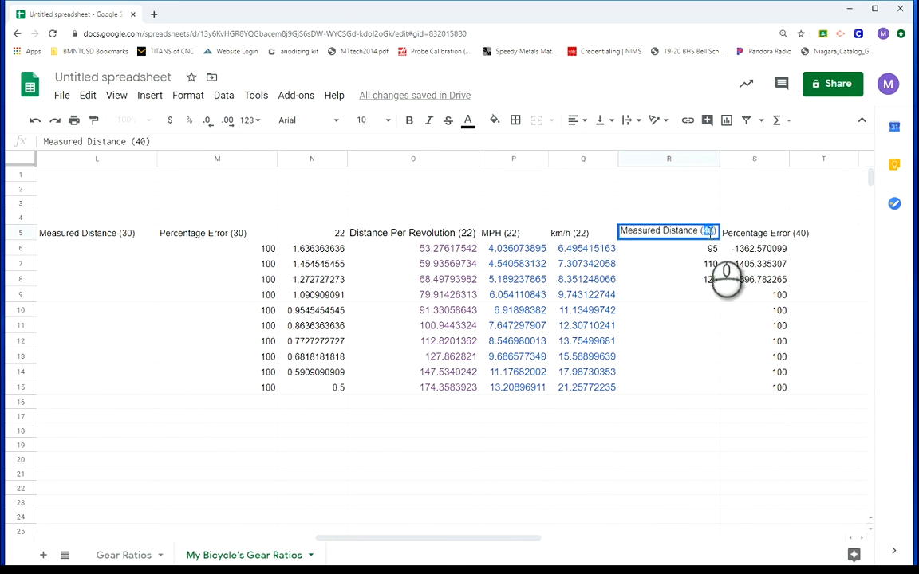
pyautogui.click(753, 232)
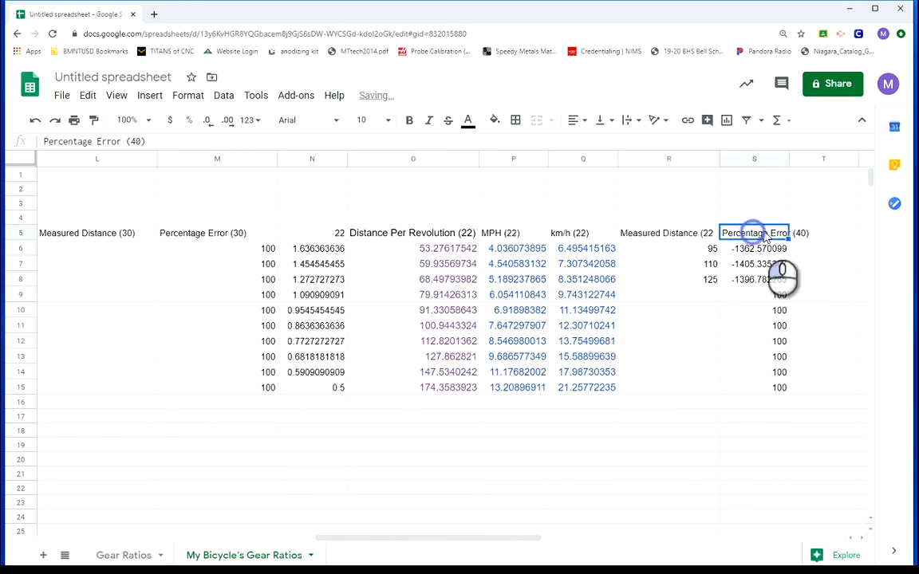
pyautogui.doubleClick(775, 230)
pyautogui.click(800, 231)
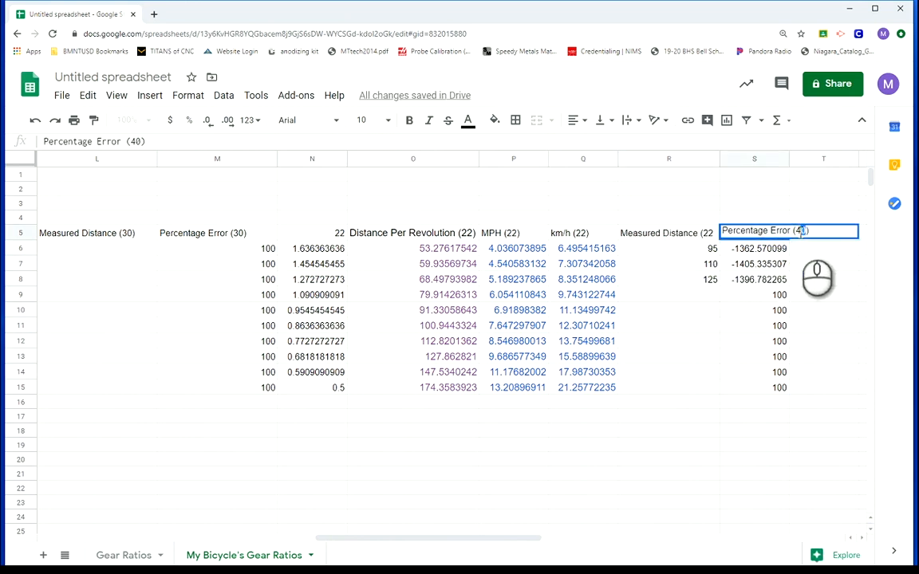
pyautogui.moveTo(796, 230); pyautogui.dragTo(801, 231)
pyautogui.doubleClick(798, 231)
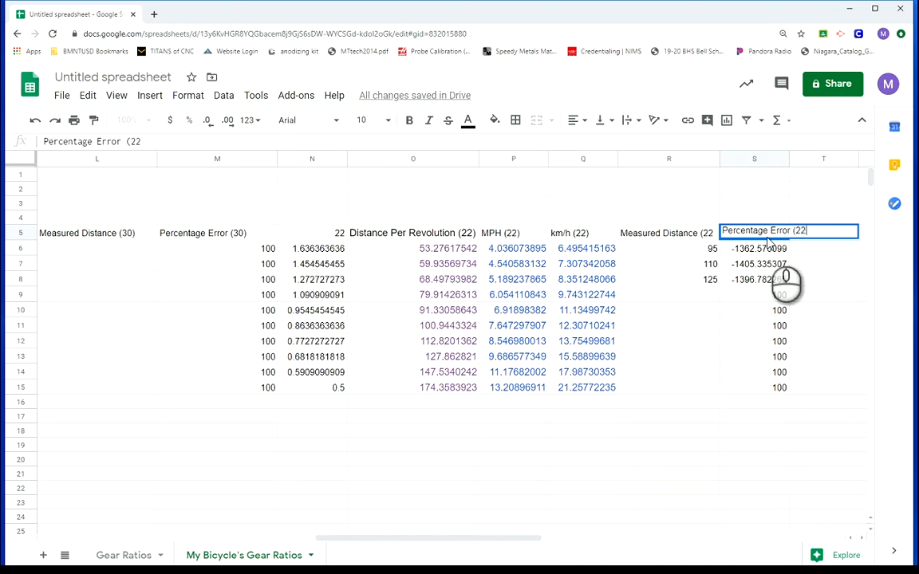
pyautogui.click(704, 357)
# Clear the pasted measured distances in R6 to R8 and check the error formula in S6
pyautogui.moveTo(702, 248); pyautogui.dragTo(705, 283)
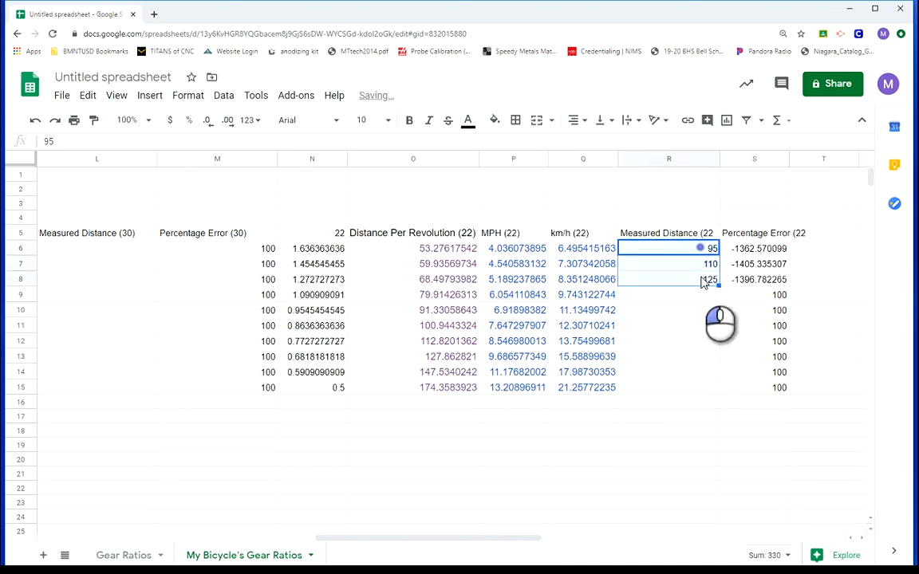
pyautogui.click(707, 341)
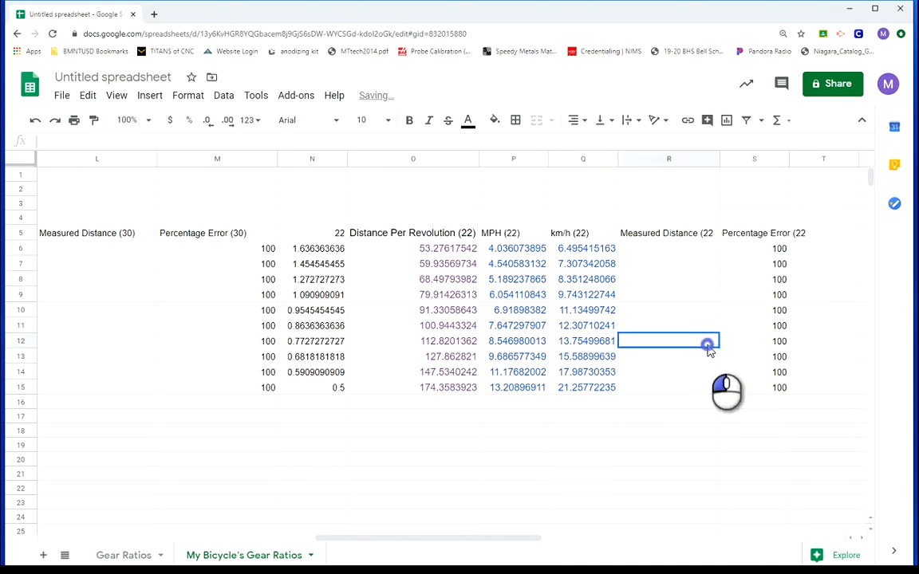
pyautogui.click(757, 251)
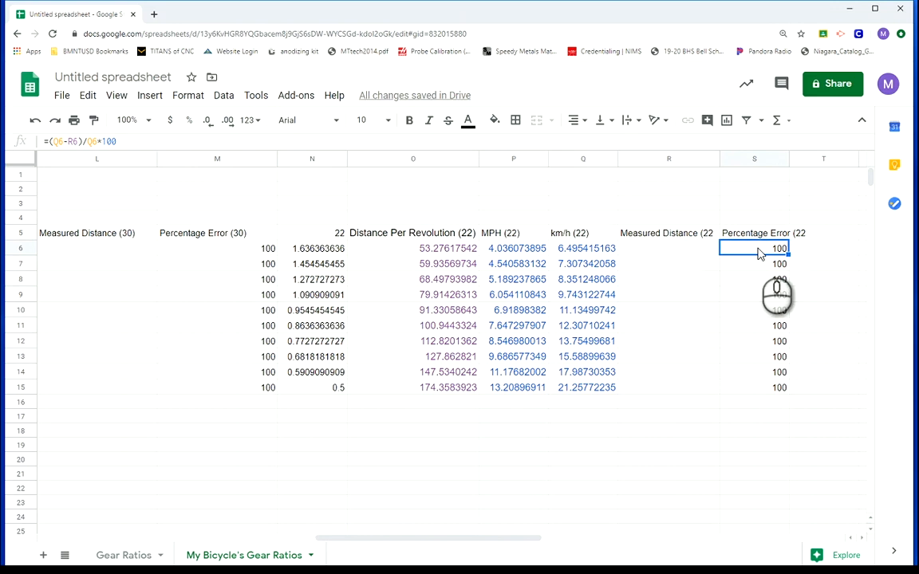